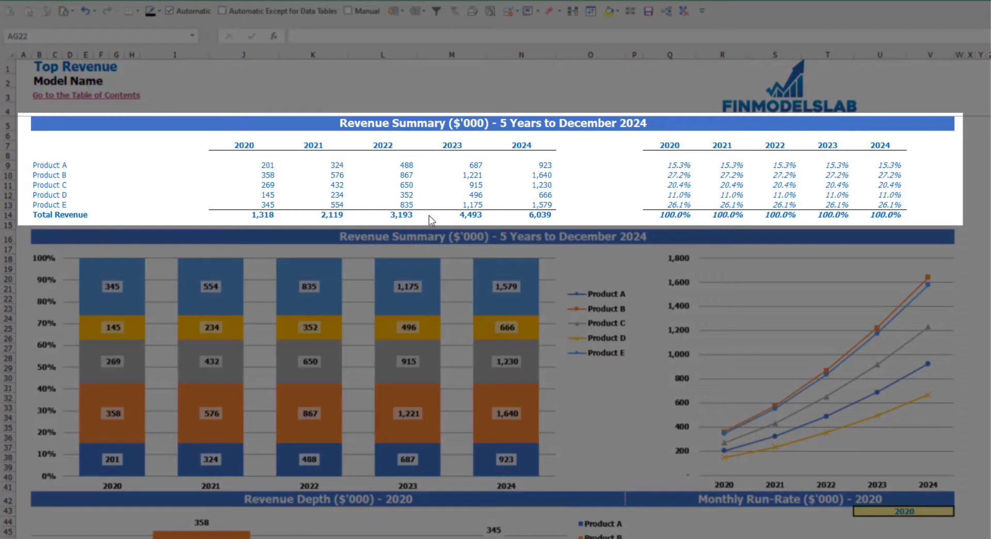
# Step: Examine the five-year product revenue amounts and their percentage shares in the Revenue Summary table
pyautogui.moveTo(267, 166); pyautogui.dragTo(513, 215)
pyautogui.click(690, 164)
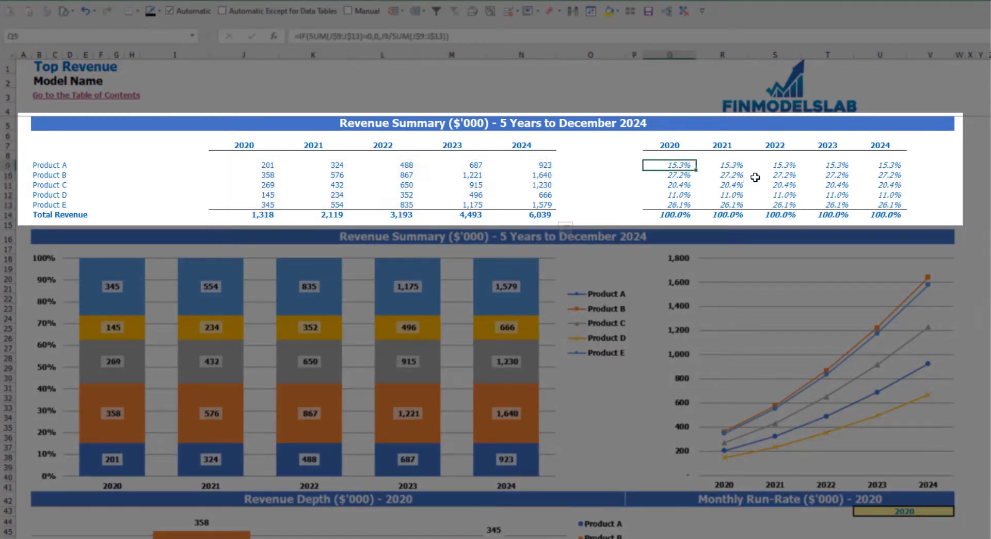
pyautogui.moveTo(708, 166); pyautogui.dragTo(868, 214)
pyautogui.click(988, 193)
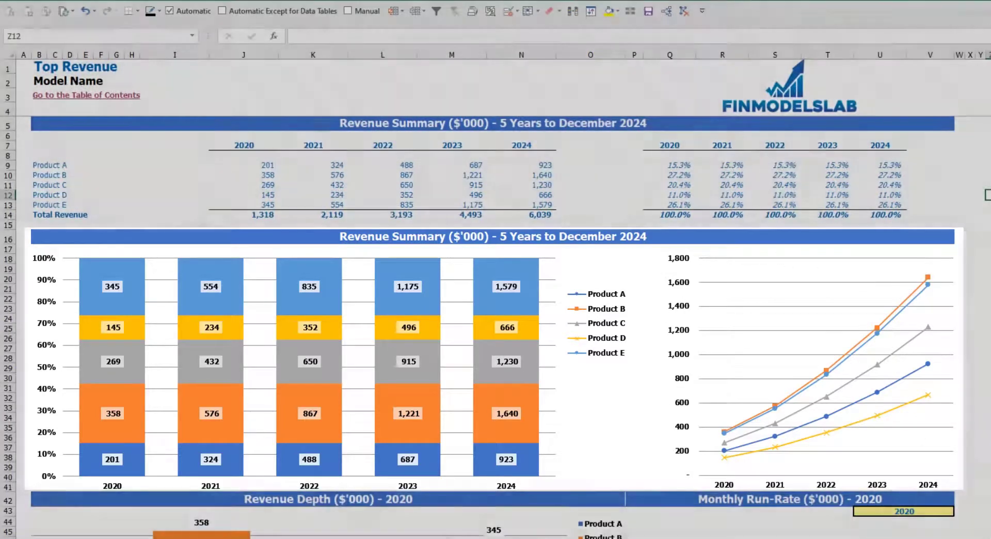
# Step: Set the year for the Revenue Depth and Monthly Run-Rate charts to 2021
pyautogui.scroll(-10, 401, 304)
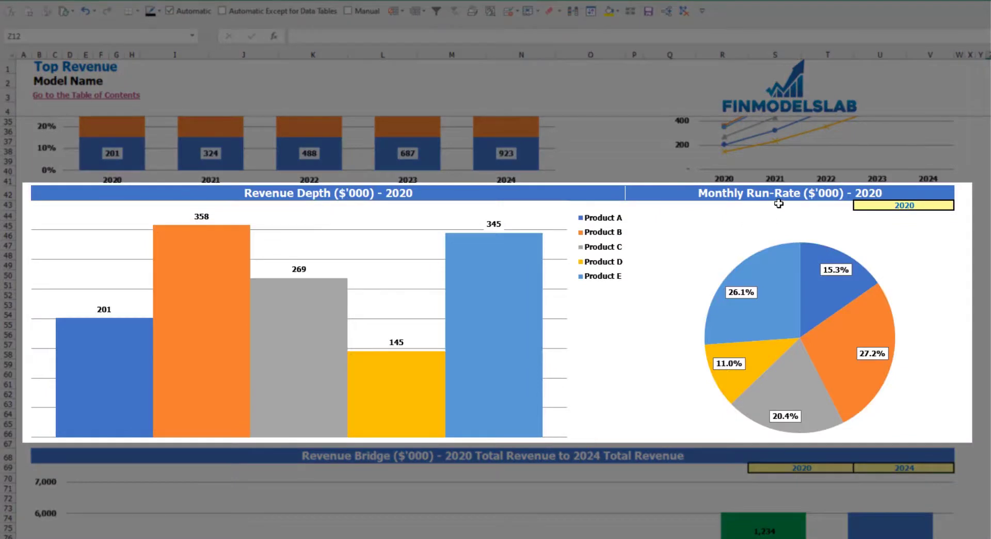
pyautogui.click(942, 205)
pyautogui.click(958, 205)
pyautogui.click(872, 222)
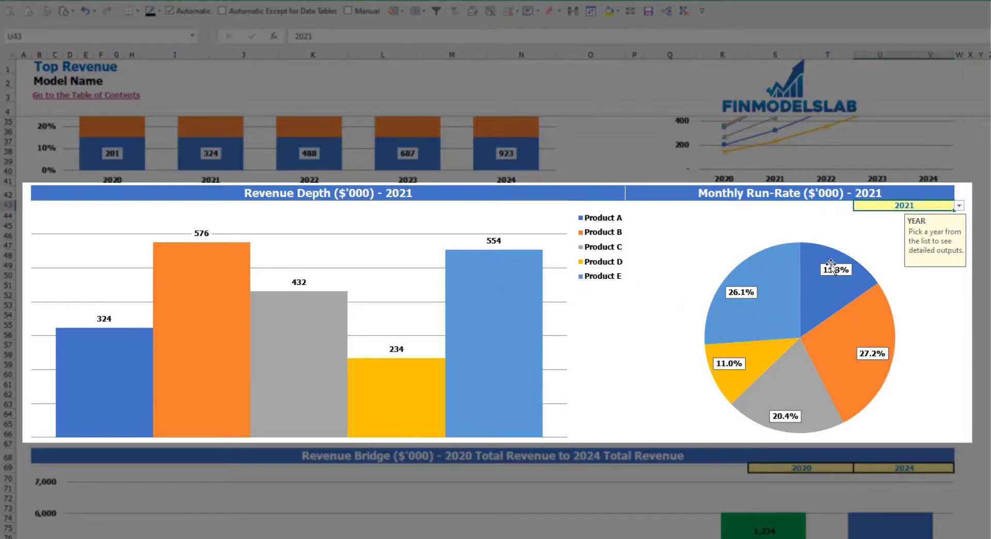
# Step: Examine the Revenue Bridge chart and the choices for its first and last year
pyautogui.scroll(-3, 803, 381)
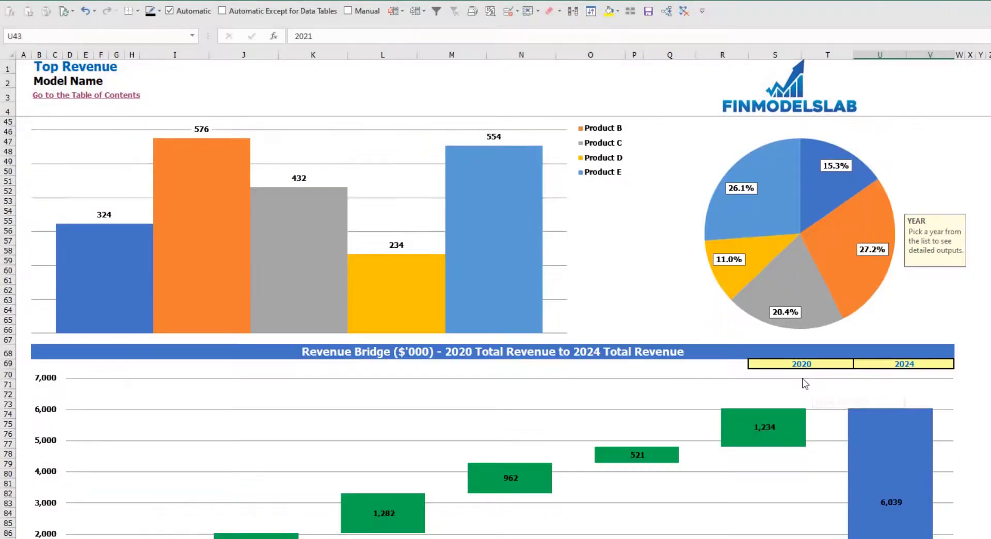
pyautogui.scroll(-3, 803, 381)
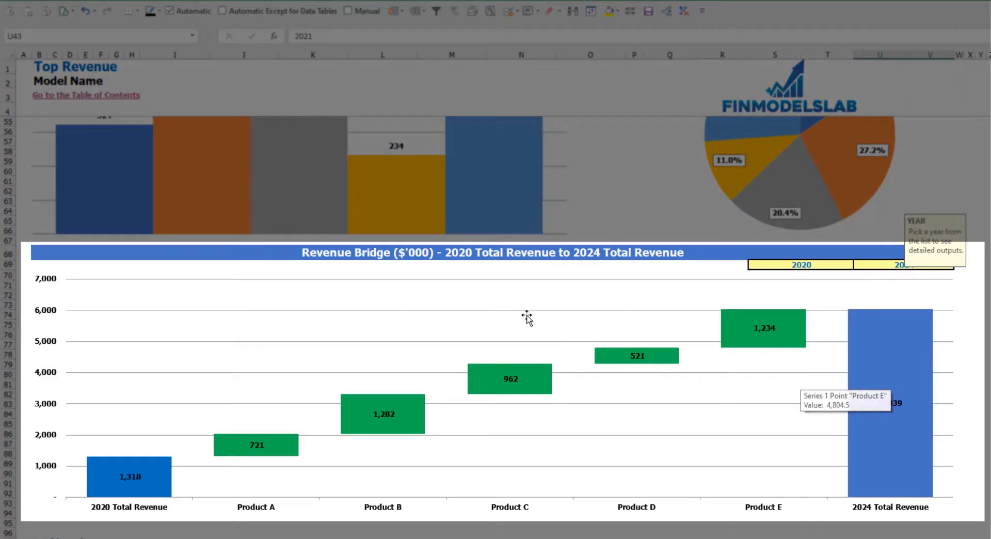
pyautogui.click(990, 304)
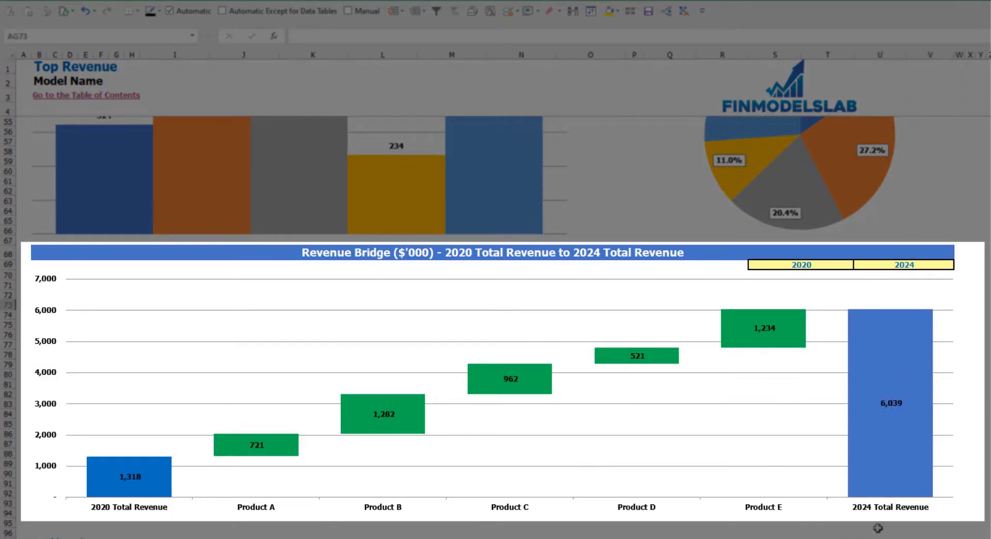
pyautogui.click(813, 265)
pyautogui.click(857, 265)
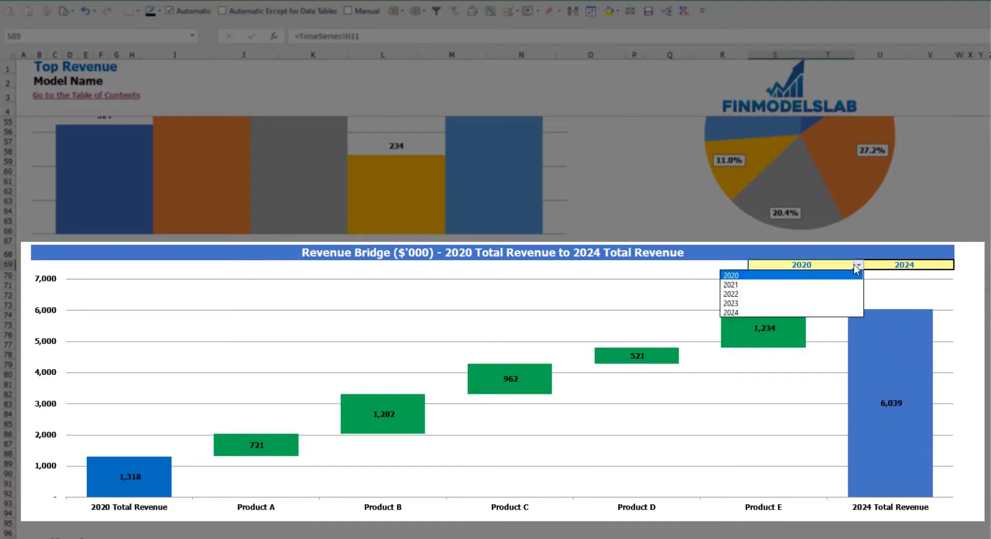
pyautogui.click(934, 264)
pyautogui.click(938, 262)
pyautogui.click(960, 266)
pyautogui.click(959, 265)
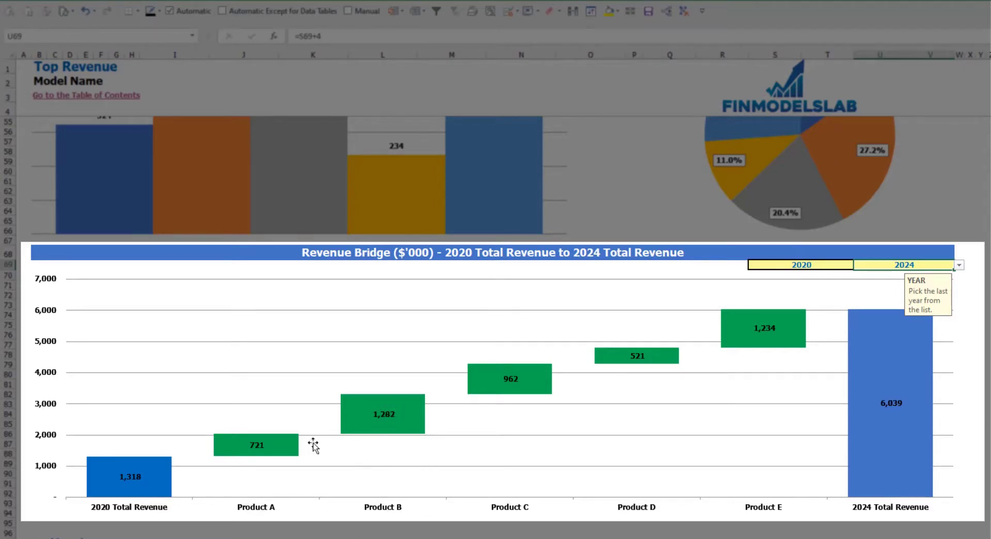
pyautogui.moveTo(282, 459)
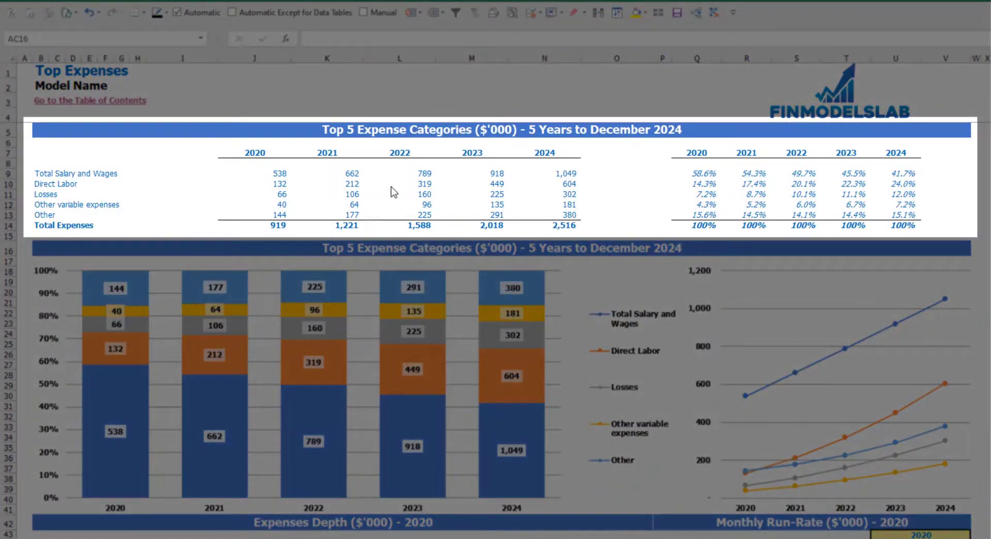
# Step: Examine the Top 5 Expense Categories table: category names, yearly amounts, total expenses and percentage shares
pyautogui.moveTo(40, 176); pyautogui.dragTo(40, 207)
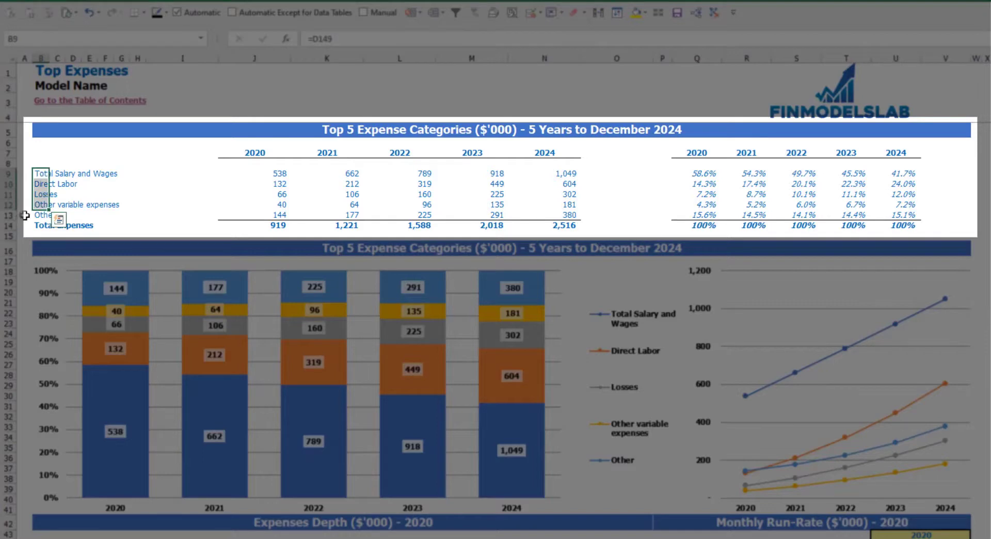
pyautogui.click(34, 215)
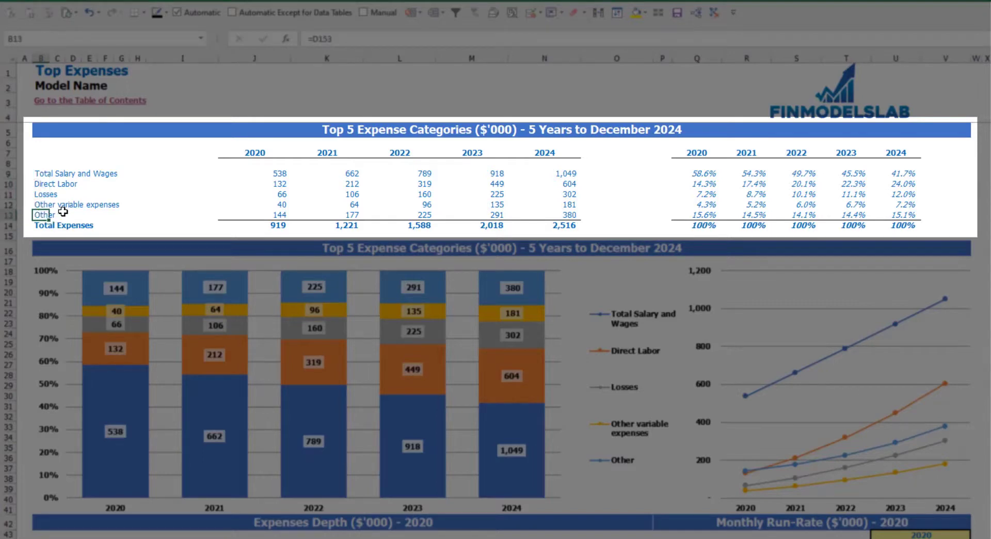
pyautogui.moveTo(254, 154); pyautogui.dragTo(526, 217)
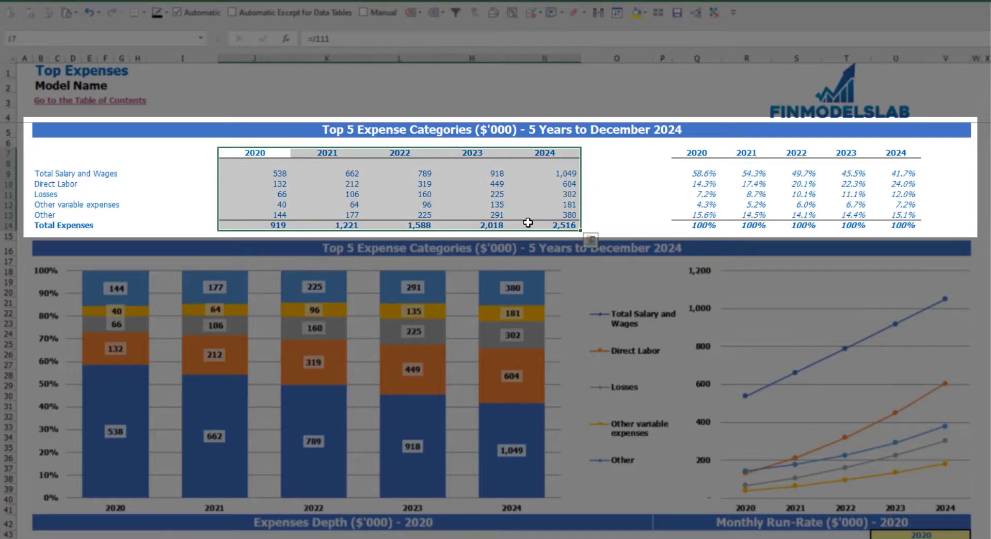
pyautogui.moveTo(273, 224); pyautogui.dragTo(540, 226)
pyautogui.moveTo(698, 155); pyautogui.dragTo(912, 217)
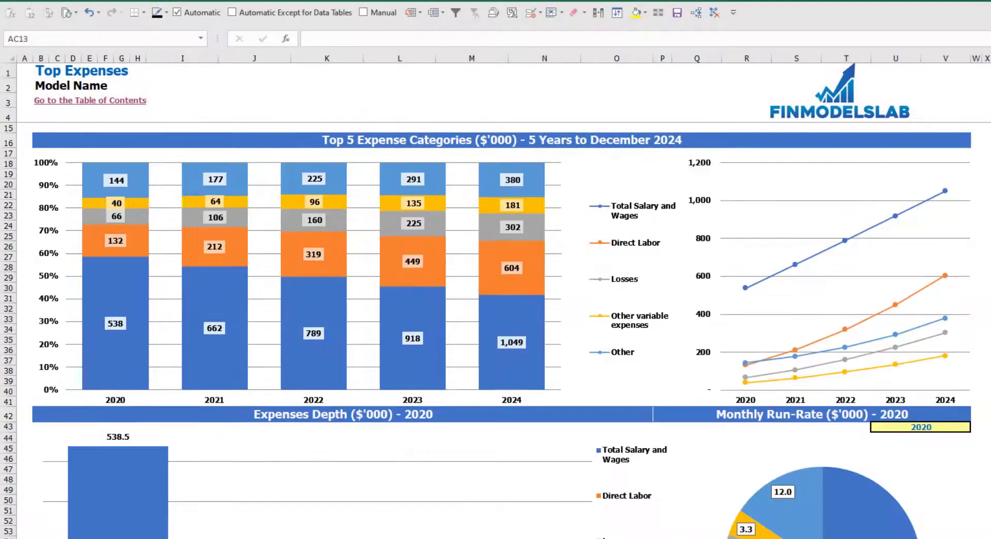
# Step: Set the year for the Expenses Depth and Monthly Run-Rate charts to 2021
pyautogui.scroll(-7, 381, 304)
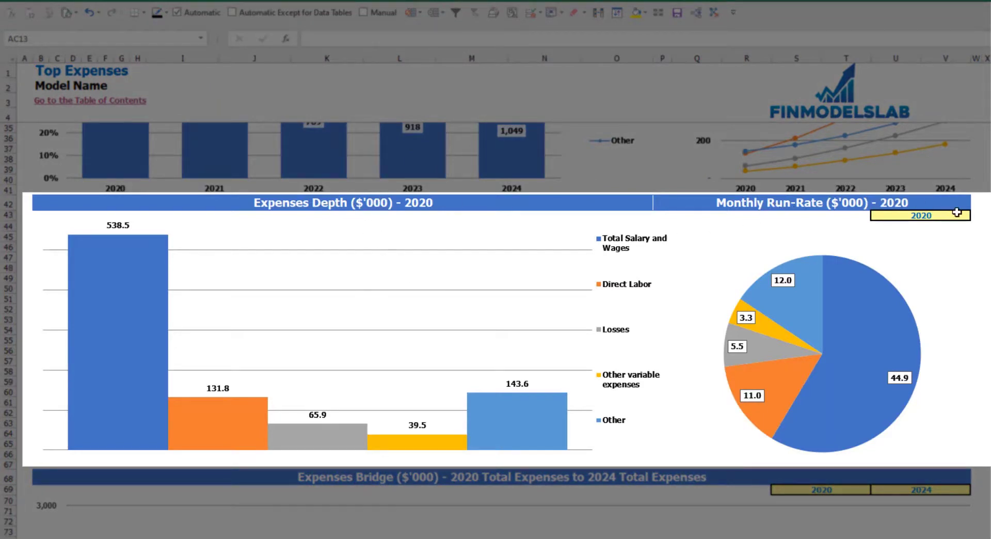
pyautogui.click(966, 214)
pyautogui.click(975, 216)
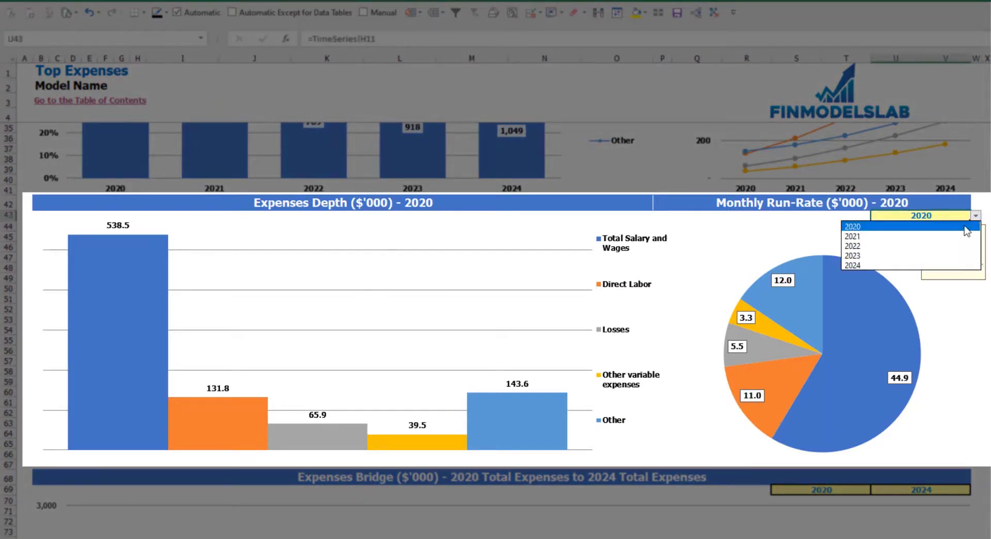
pyautogui.click(885, 237)
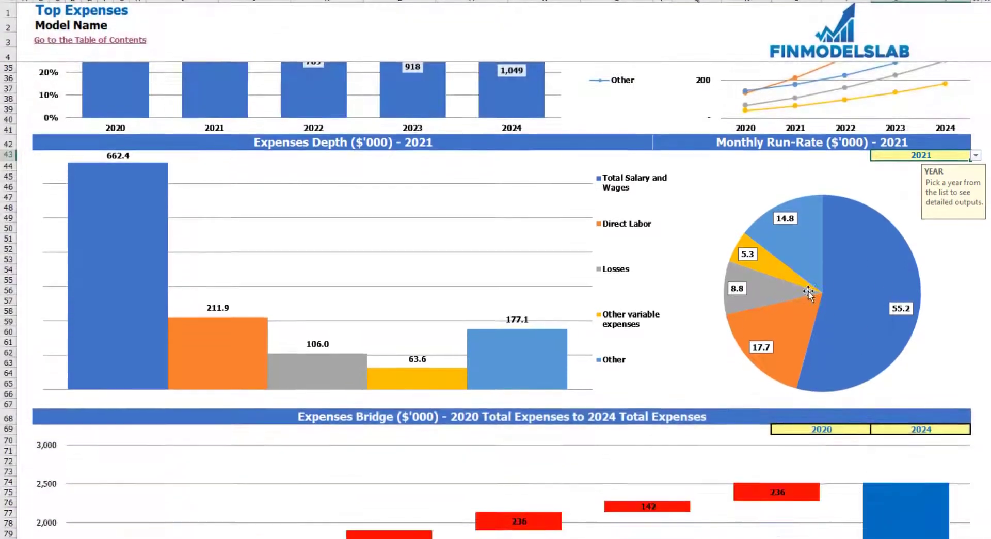
# Step: Examine the Expenses Bridge chart and the choices for its first and last year
pyautogui.scroll(-7, 808, 299)
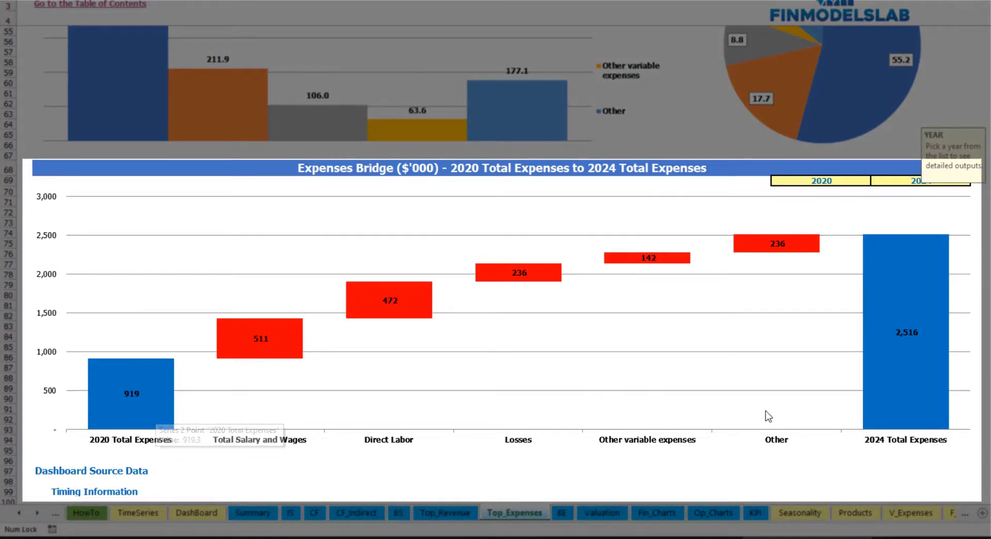
pyautogui.click(860, 180)
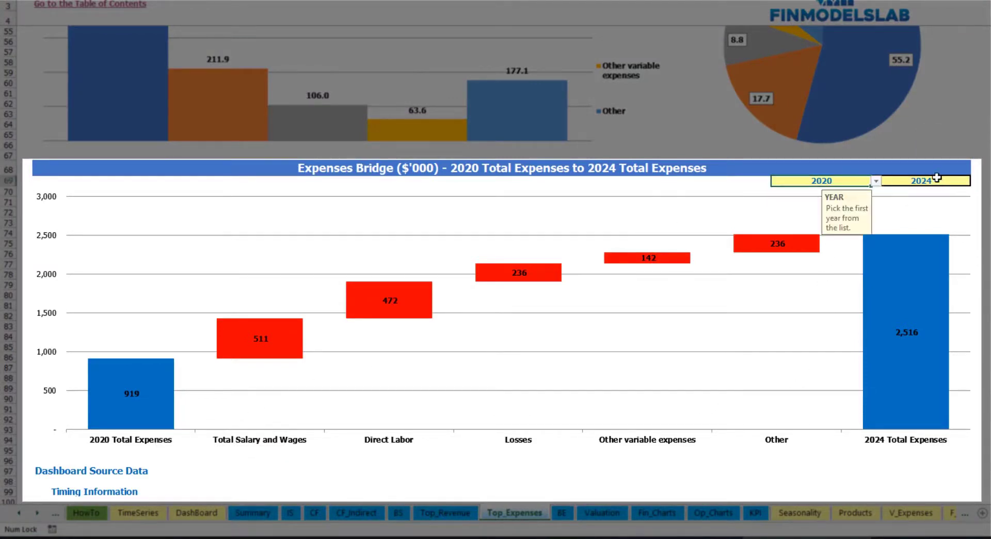
pyautogui.click(944, 180)
pyautogui.click(857, 180)
pyautogui.click(876, 181)
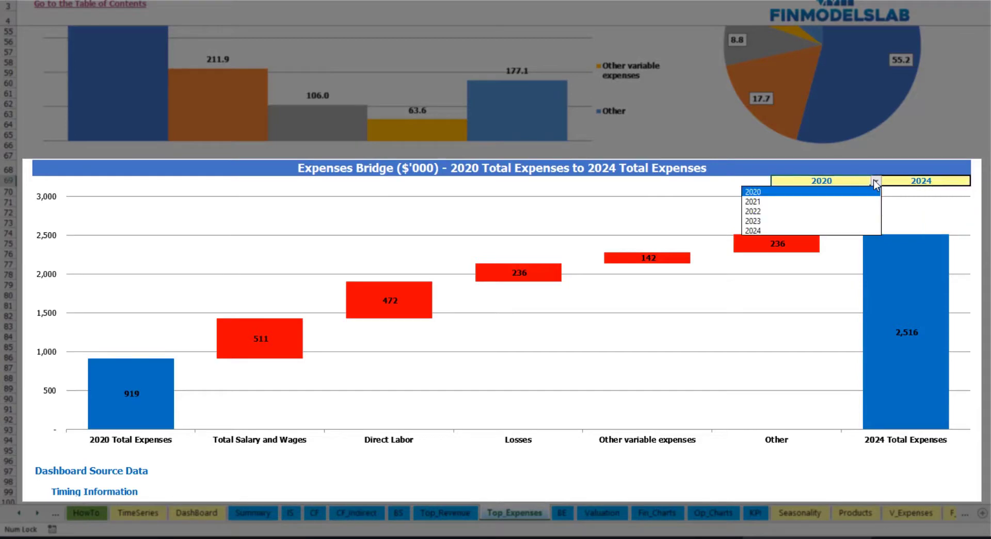
pyautogui.click(966, 178)
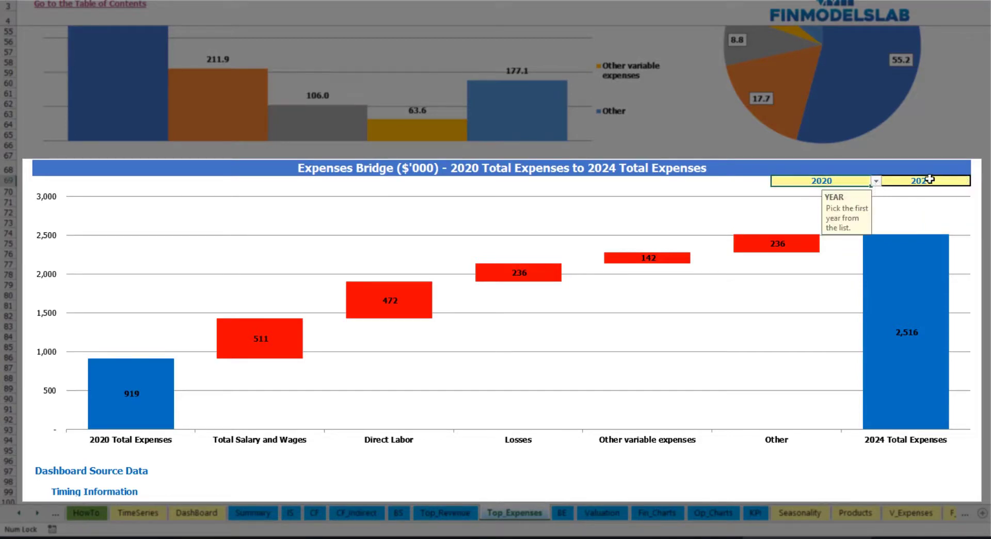
pyautogui.click(956, 179)
pyautogui.click(976, 181)
pyautogui.press('Escape')
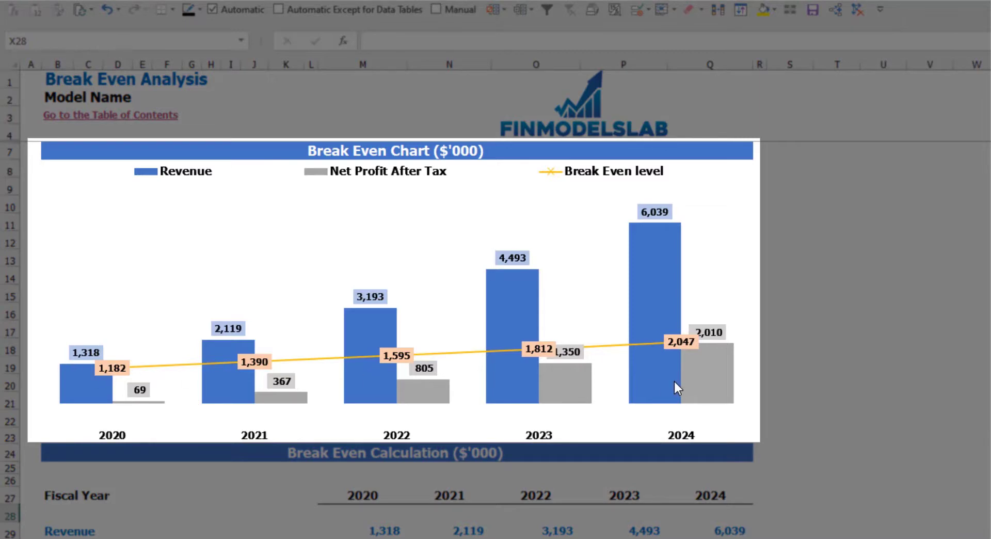
# Step: Examine the yearly revenue columns against the break-even level in the Break Even Chart
pyautogui.moveTo(107, 388)
pyautogui.moveTo(234, 353)
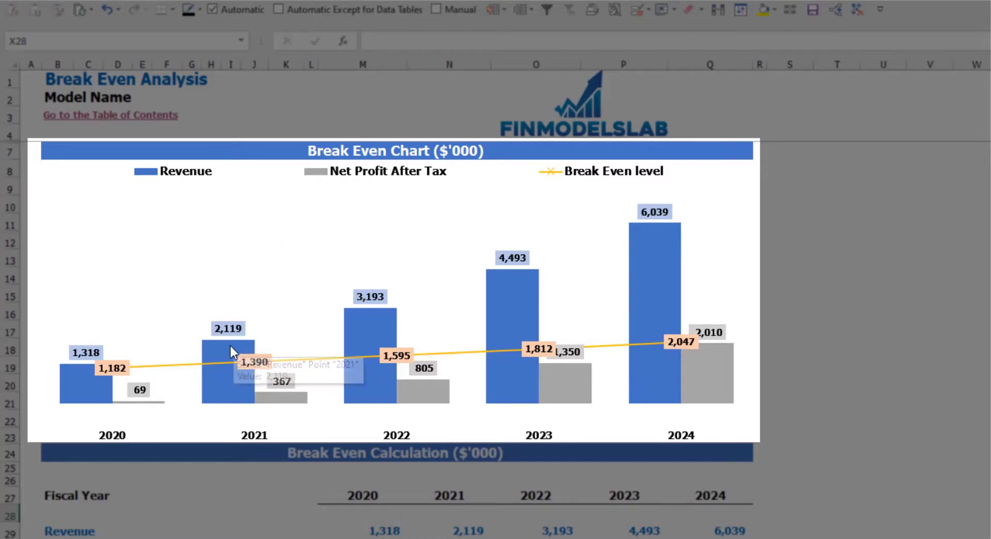
pyautogui.moveTo(366, 337)
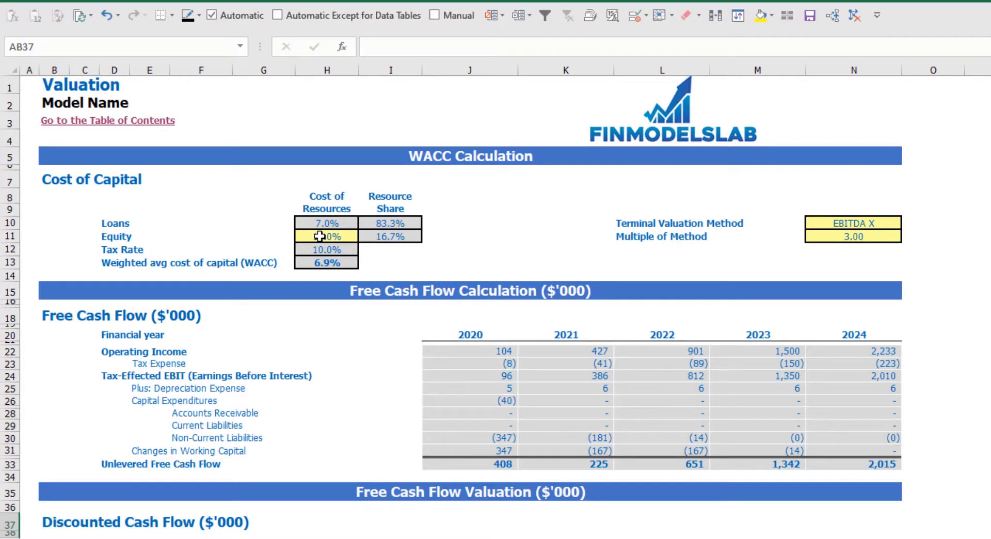
# Step: Examine the WACC calculation: cost of equity, cost of loans, resource shares and the weighted average formula
pyautogui.click(319, 236)
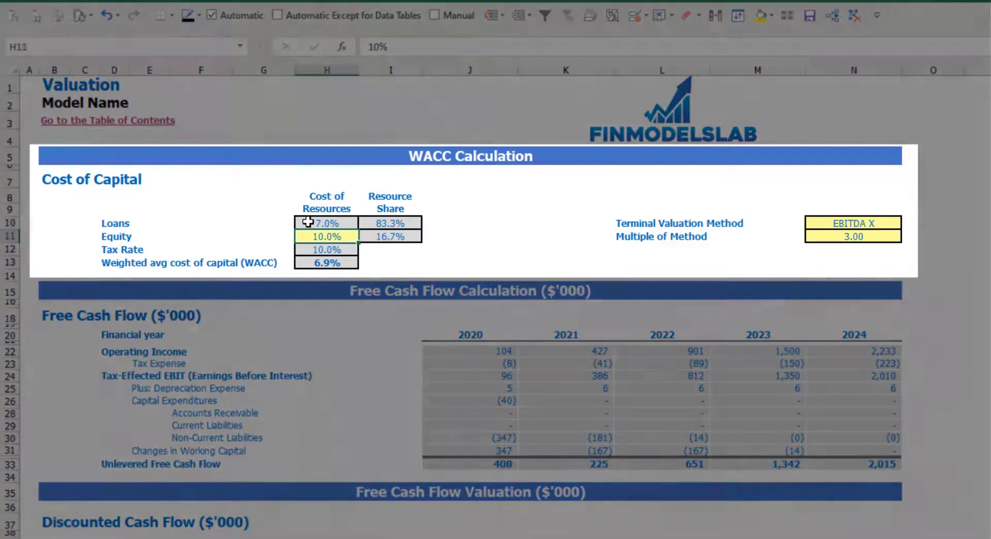
pyautogui.click(305, 222)
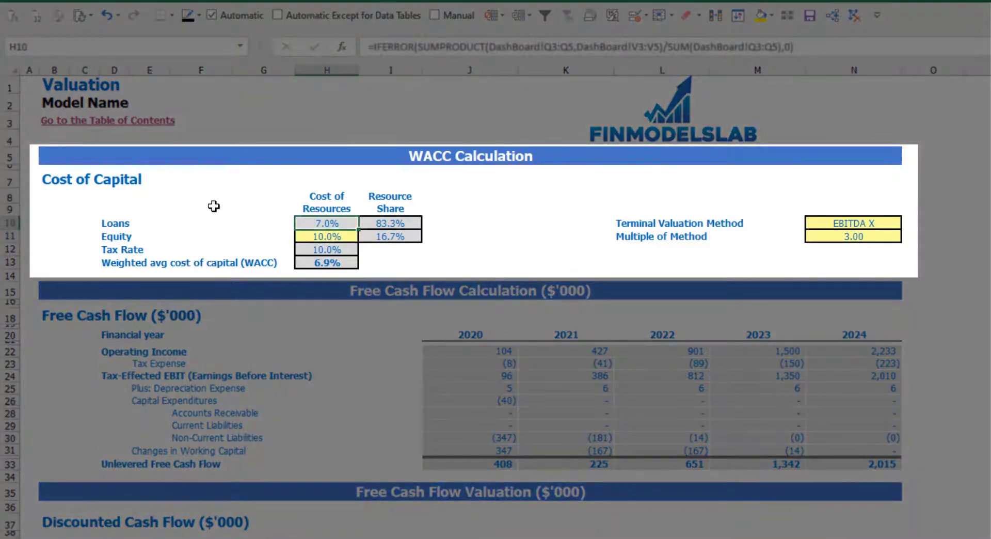
pyautogui.click(389, 228)
pyautogui.moveTo(389, 228); pyautogui.dragTo(389, 238)
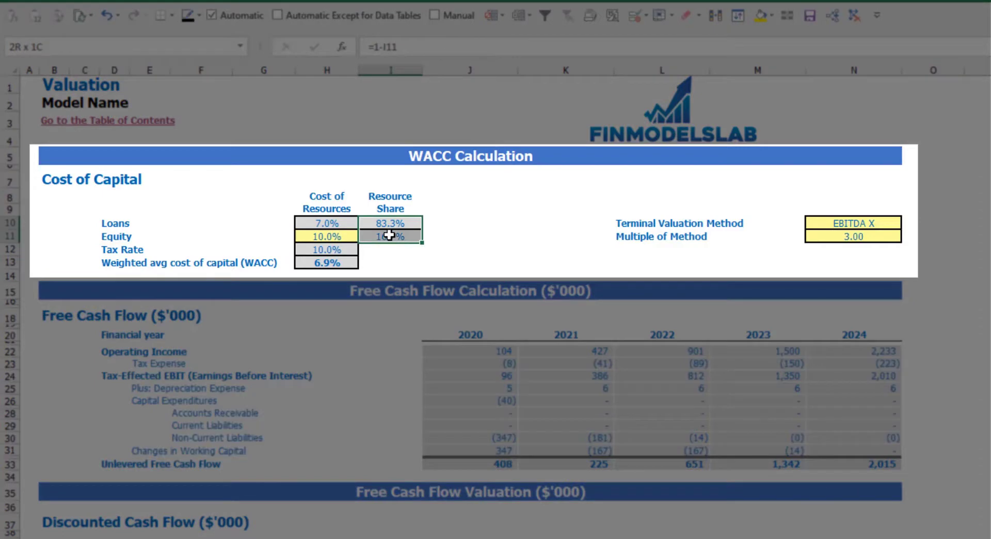
pyautogui.click(341, 263)
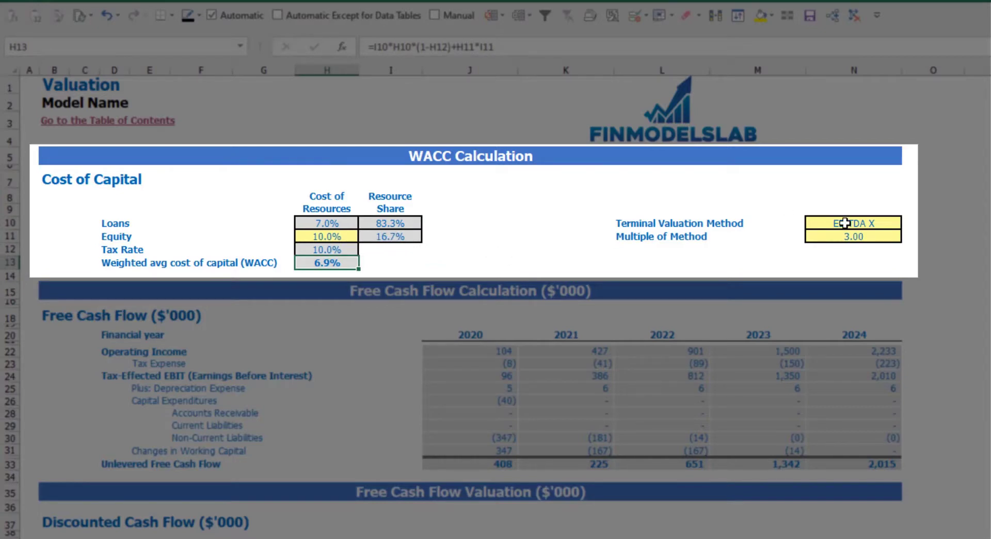
# Step: Set the Terminal Valuation Method in the WACC Calculation section to Revenue X
pyautogui.click(871, 223)
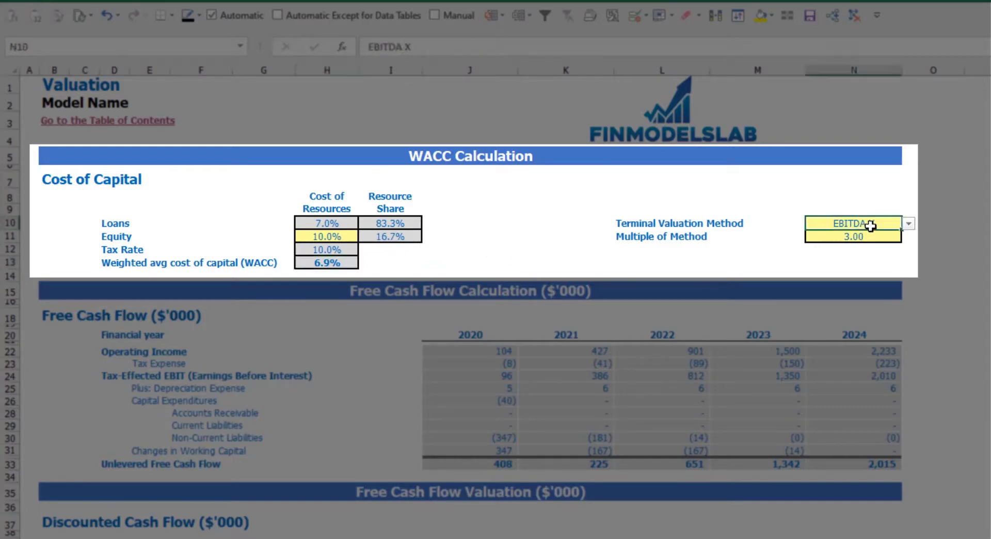
pyautogui.click(908, 224)
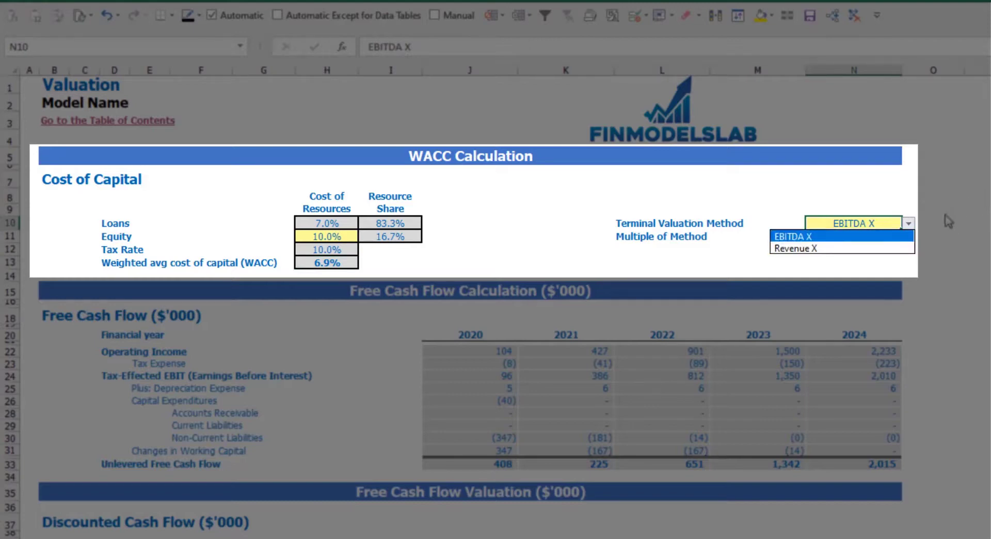
pyautogui.click(899, 248)
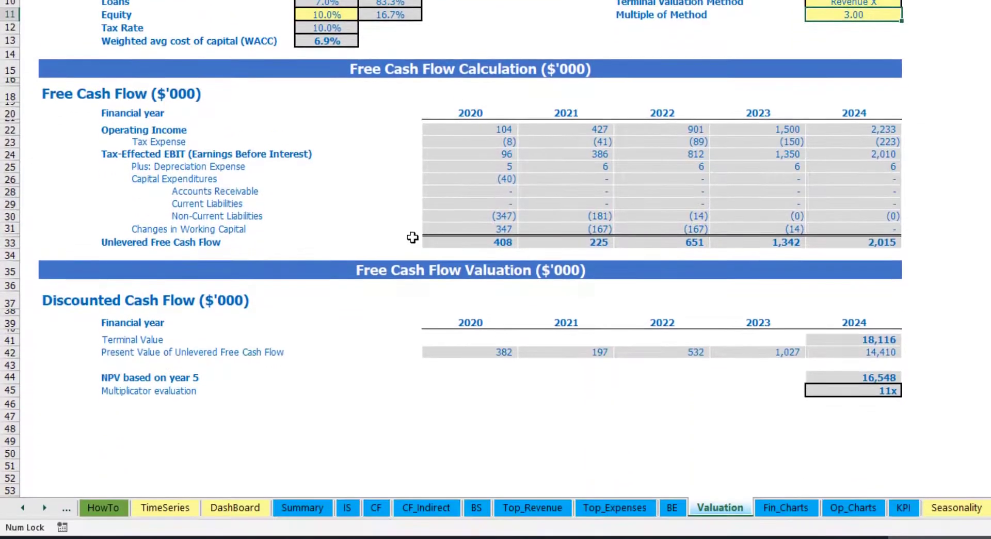
# Step: Examine the terminal value, the yearly unlevered free cash flow and the multiplicator evaluation
pyautogui.click(837, 340)
pyautogui.moveTo(451, 247); pyautogui.dragTo(850, 243)
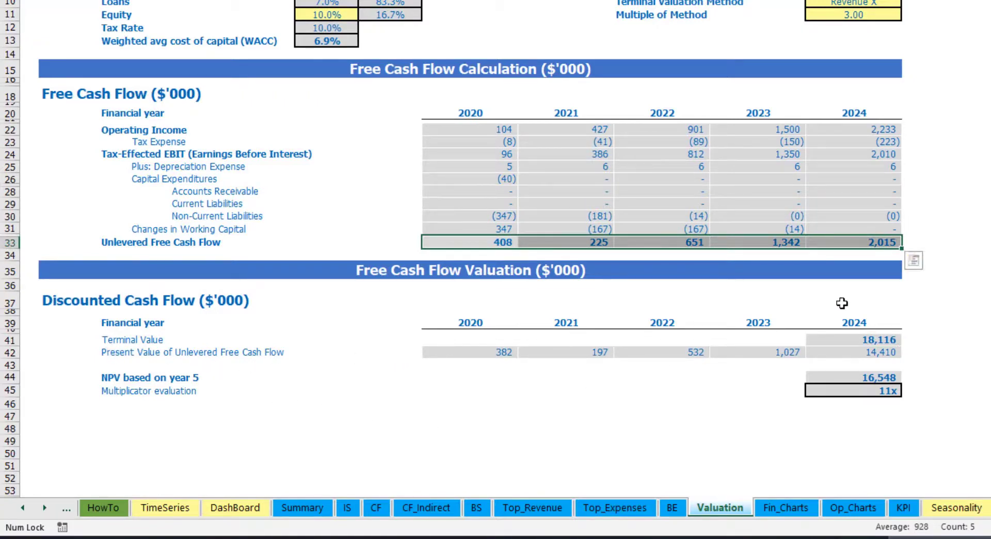
pyautogui.click(878, 388)
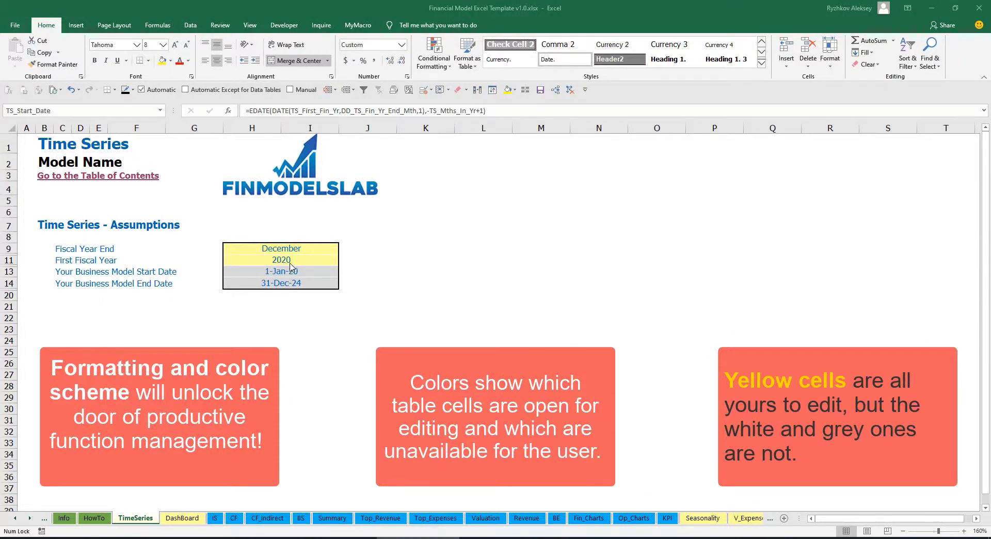
# Step: Look through the workbook's sheet list from the instruction and report sheets to the input and calculation sheets
pyautogui.click(30, 518)
pyautogui.click(30, 518)
pyautogui.click(30, 518)
pyautogui.click(30, 518)
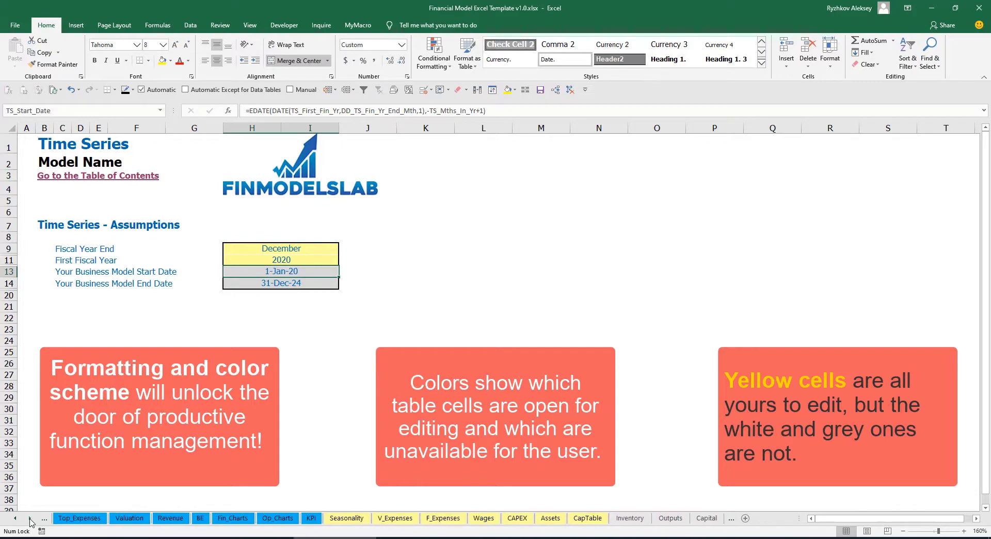
pyautogui.click(15, 519)
pyautogui.click(16, 518)
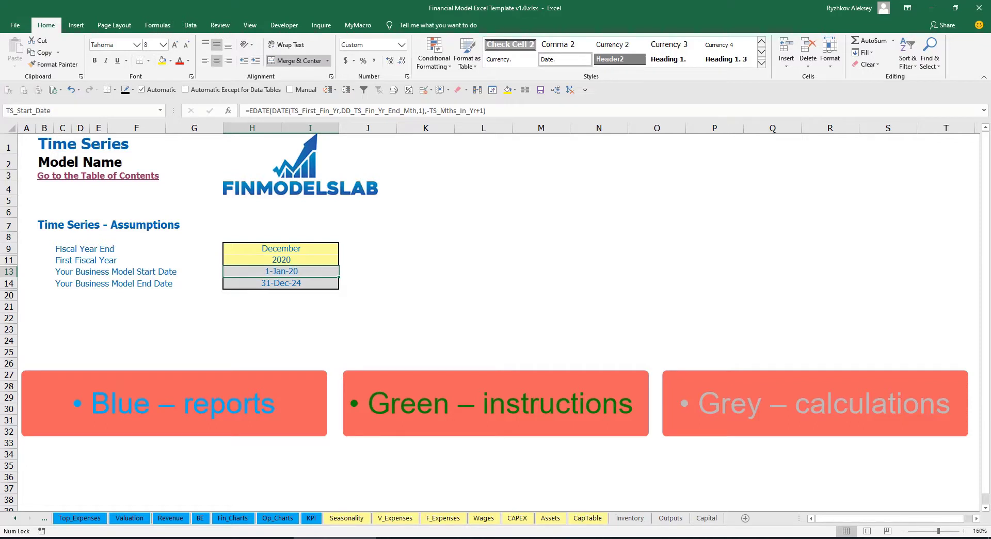
# Step: Open the Contents sheet, try its Financial Statements Summary link and return to the table of contents
pyautogui.click(14, 518)
pyautogui.click(15, 518)
pyautogui.click(14, 518)
pyautogui.click(15, 518)
pyautogui.click(15, 518)
pyautogui.click(15, 518)
pyautogui.click(15, 518)
pyautogui.click(15, 518)
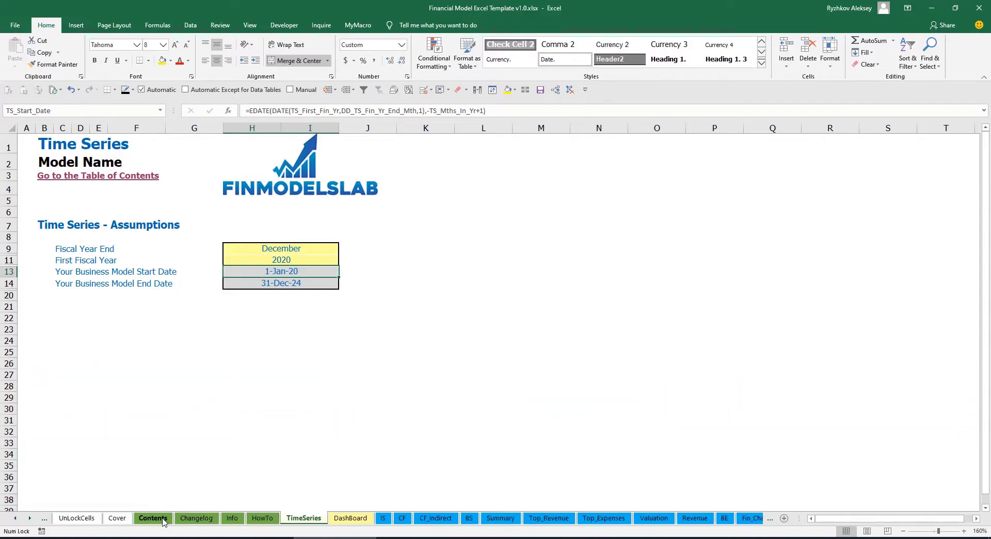
pyautogui.click(153, 518)
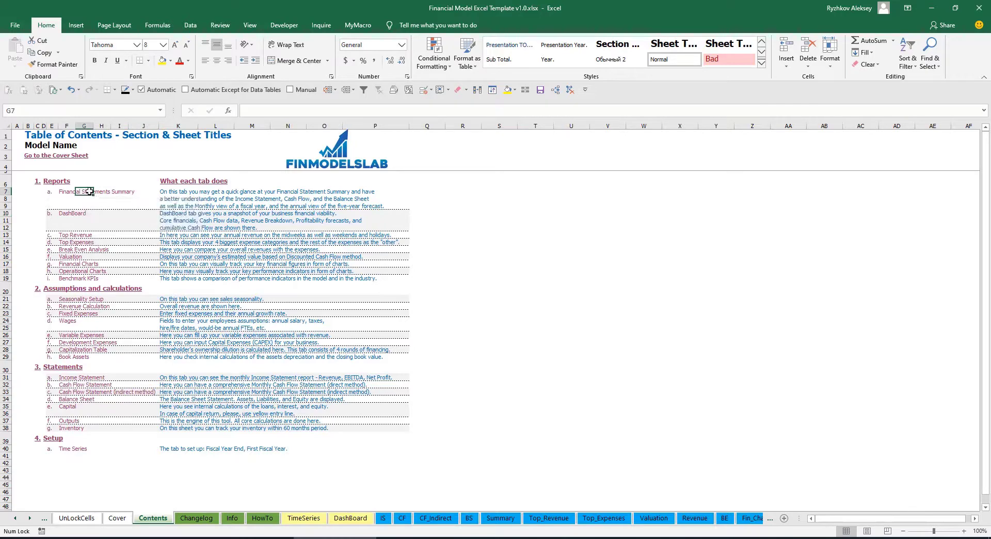
pyautogui.click(91, 195)
pyautogui.click(31, 156)
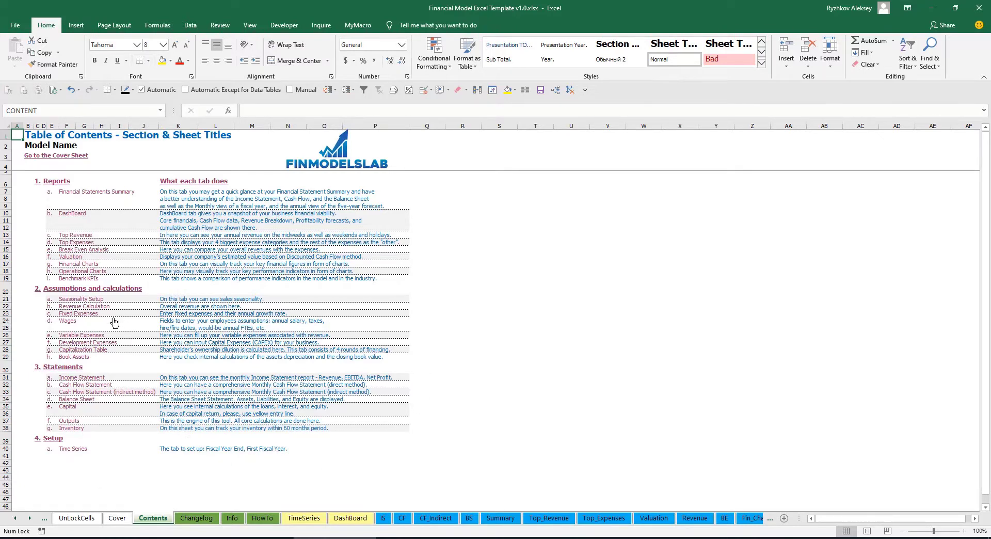
# Step: Open the HowTo sheet and read its guide to each sheet, from the business model principles down to the report sections
pyautogui.click(260, 518)
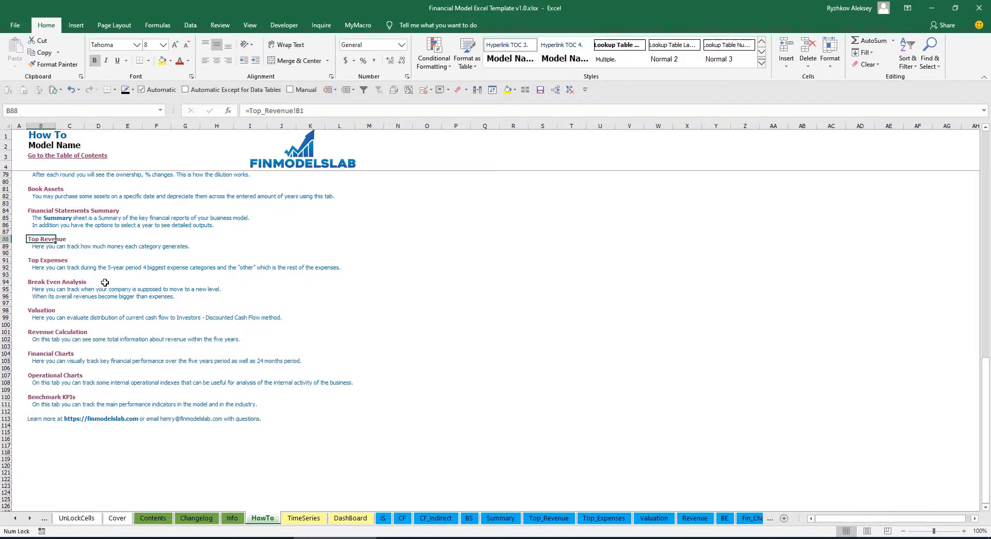
pyautogui.scroll(20, 93, 270)
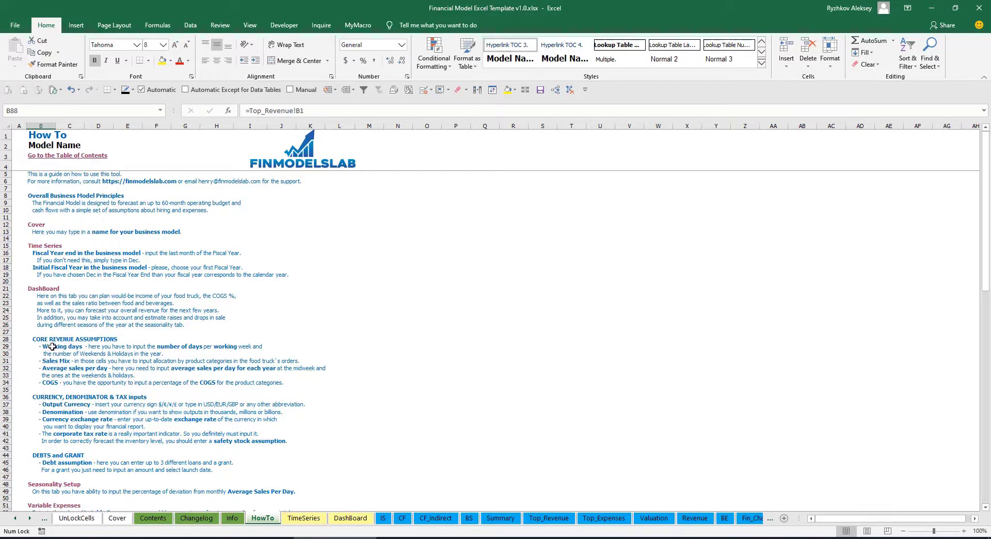
pyautogui.scroll(-3, 52, 346)
pyautogui.scroll(-3, 58, 380)
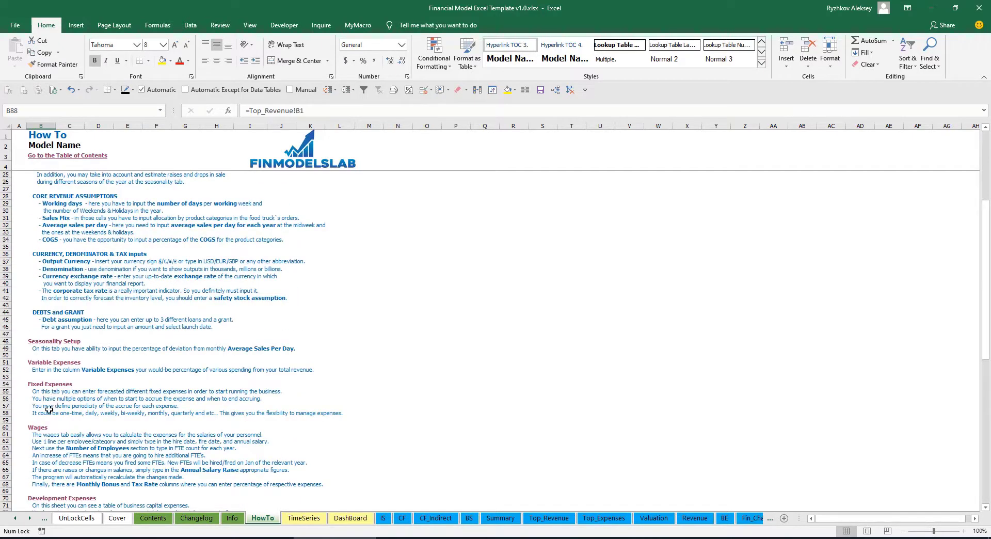
pyautogui.scroll(-3, 49, 410)
pyautogui.scroll(-3, 47, 408)
pyautogui.scroll(12, 61, 372)
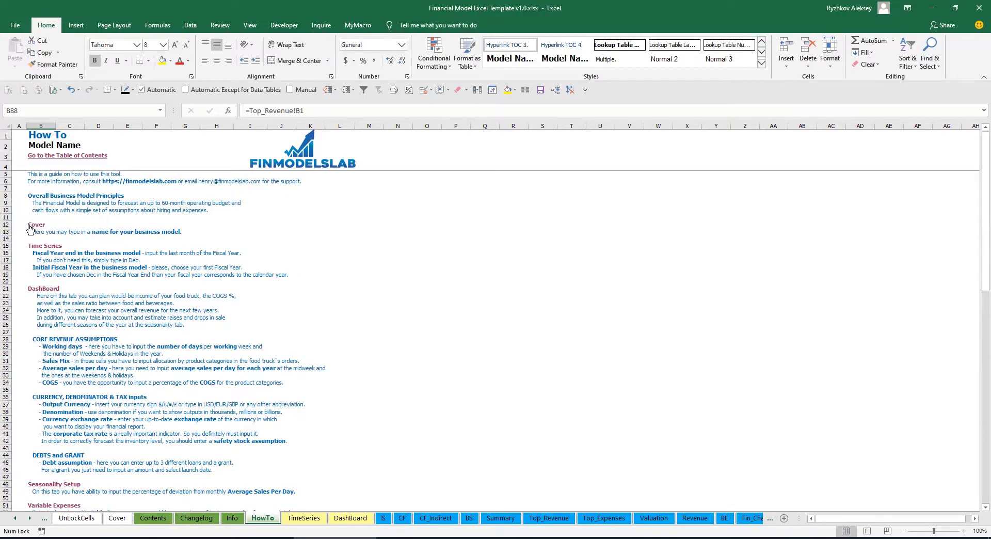
pyautogui.scroll(-9, 47, 295)
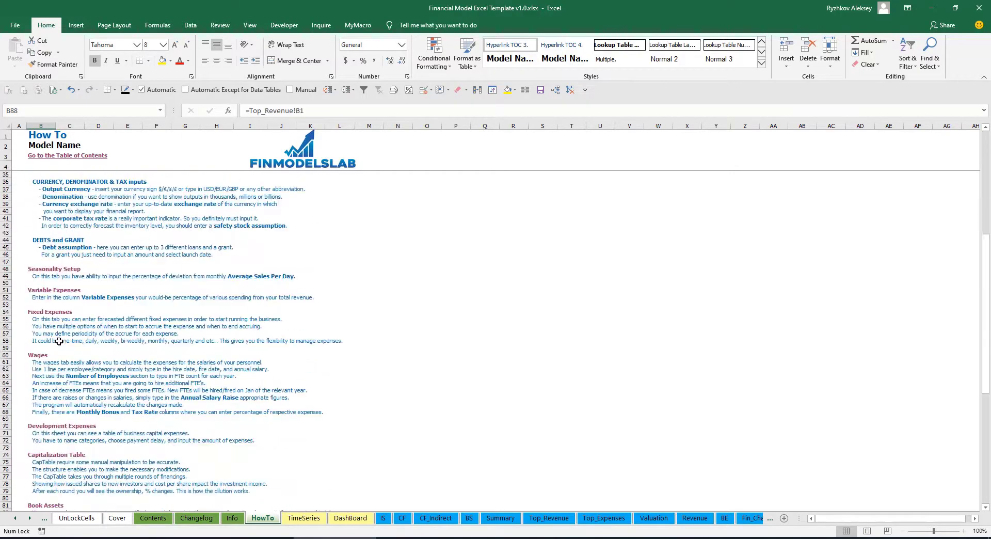
pyautogui.scroll(-3, 47, 292)
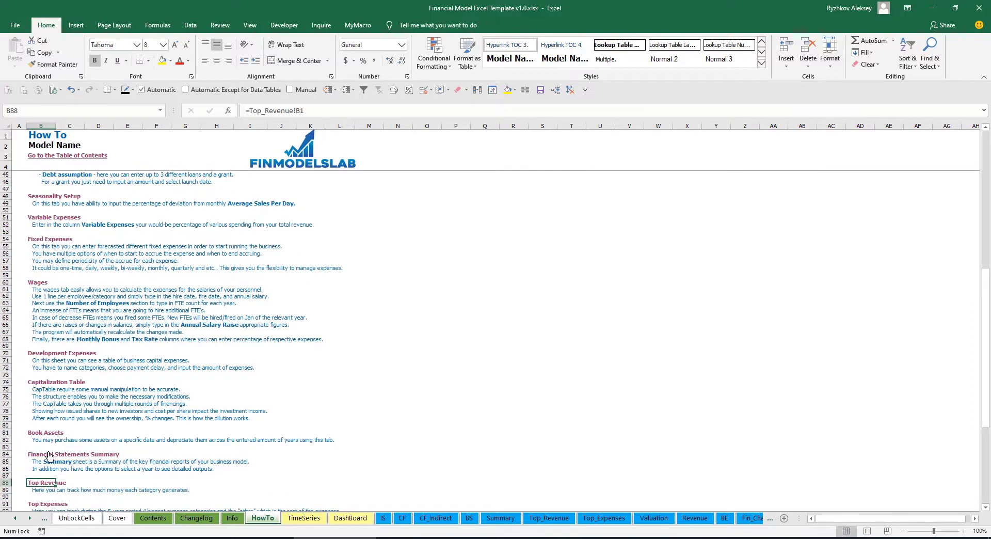
# Step: Open the Wages sheet and rename the first staff category to CFO
pyautogui.click(37, 437)
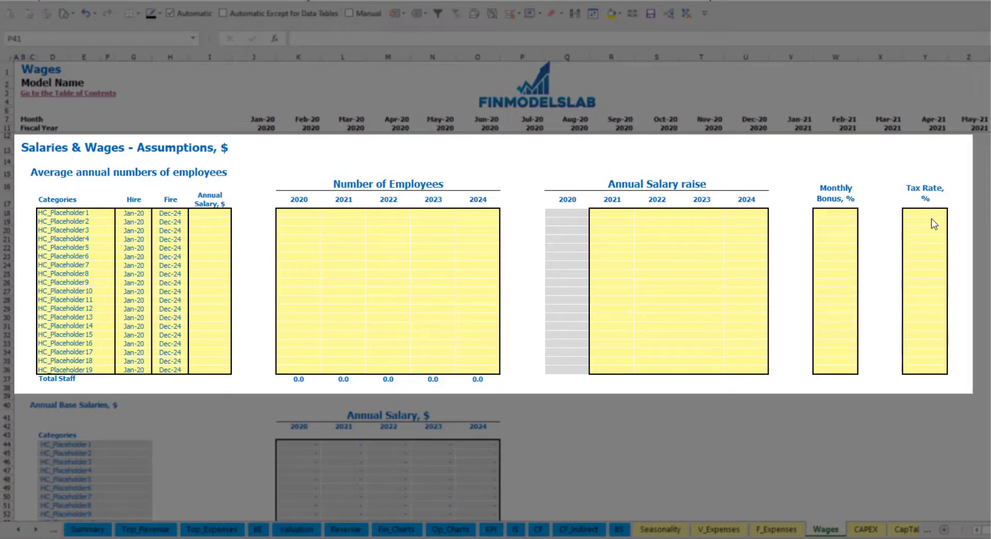
pyautogui.click(101, 213)
pyautogui.write('CF')
pyautogui.press('Return')
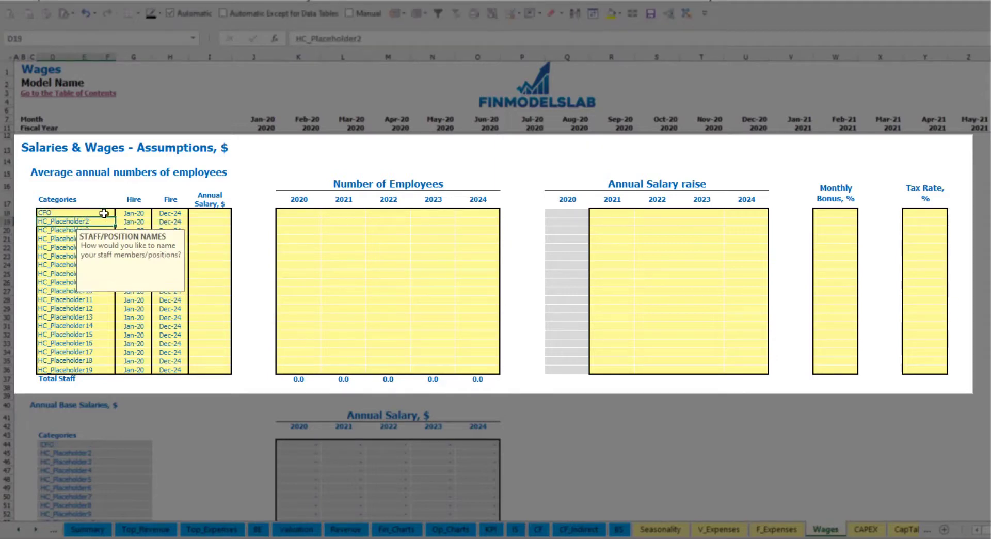
# Step: Set the CFO's hire date to Mar-20 and annual salary to 50,000
pyautogui.click(135, 212)
pyautogui.click(156, 213)
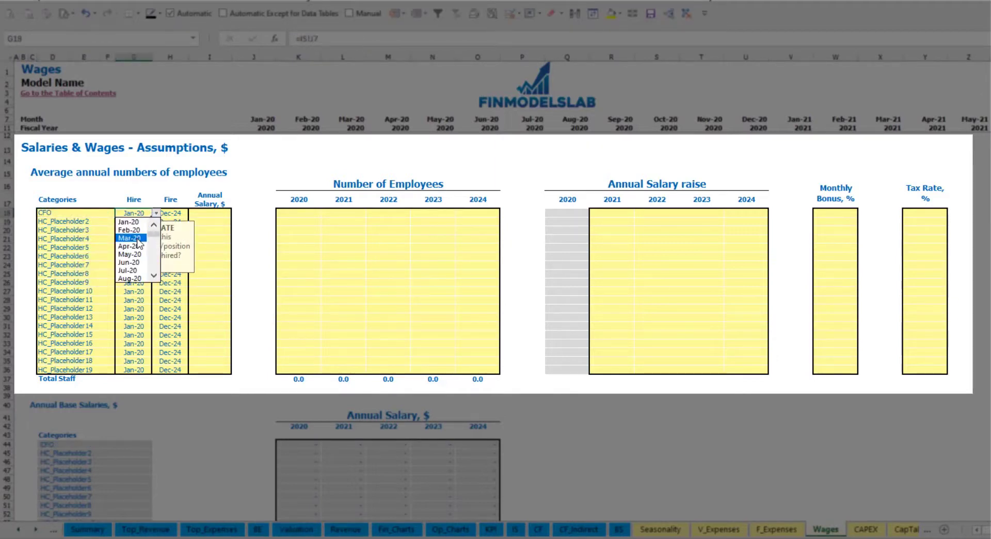
pyautogui.click(145, 238)
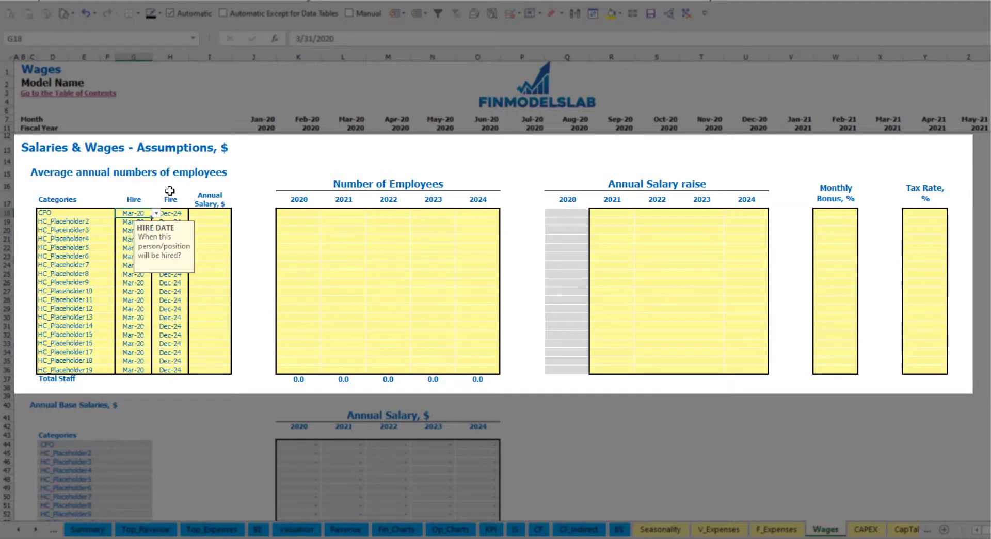
pyautogui.click(173, 212)
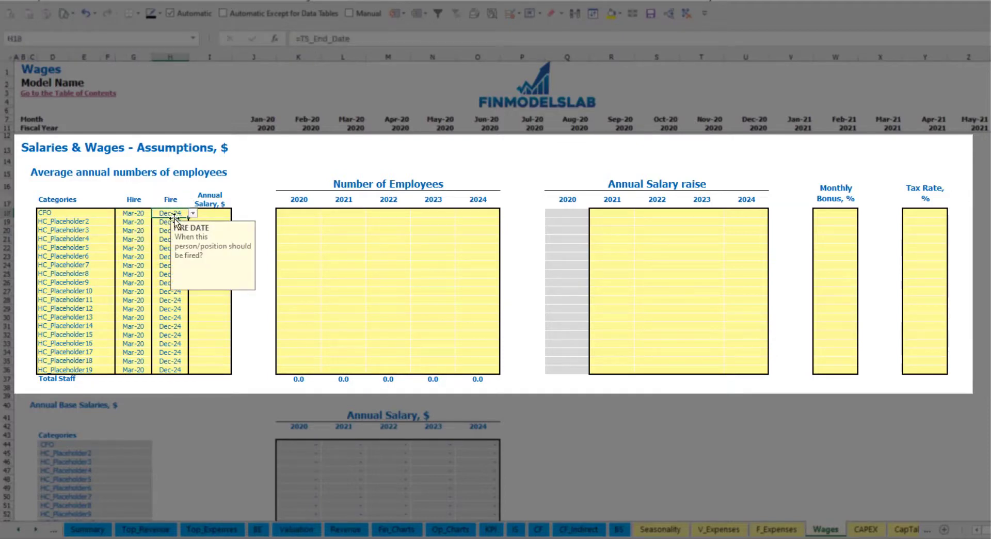
pyautogui.click(213, 215)
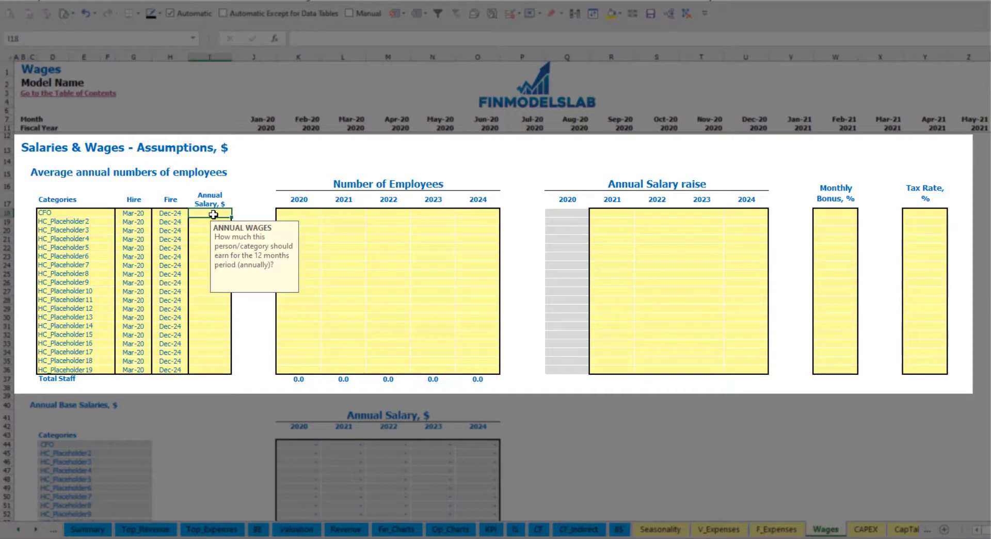
pyautogui.write('5000')
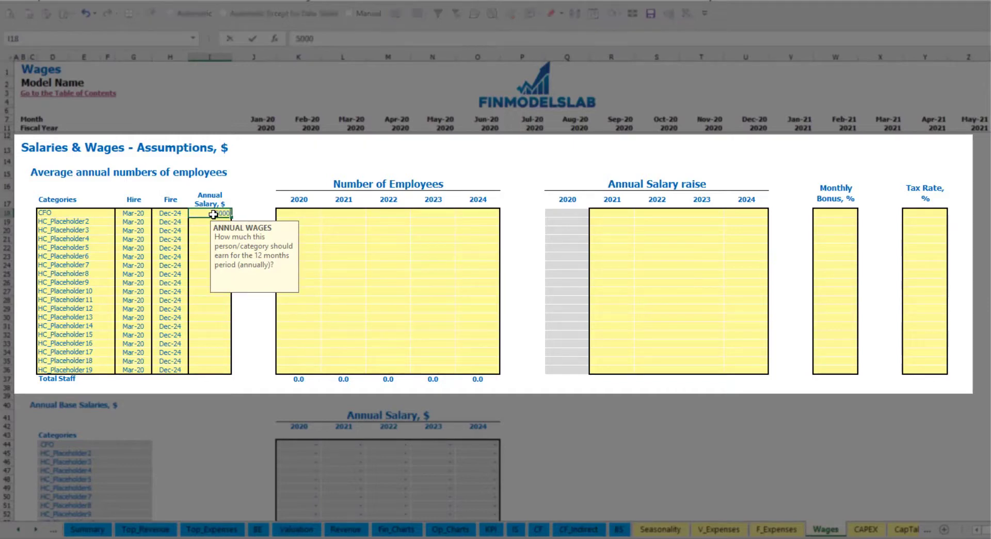
pyautogui.press('Return')
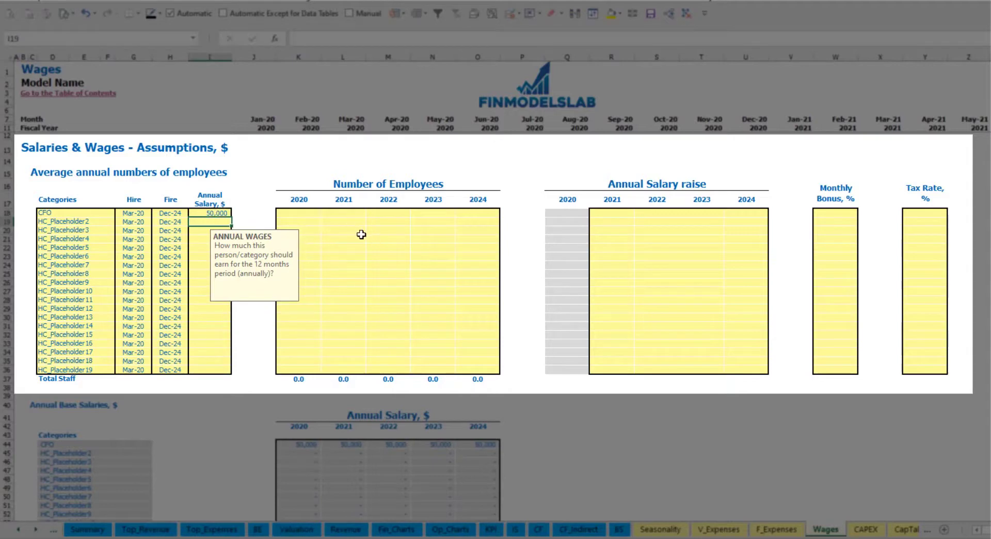
# Step: Enter 1 CFO employee for every year from 2020 to 2024
pyautogui.click(311, 215)
pyautogui.write('1\t1\t')
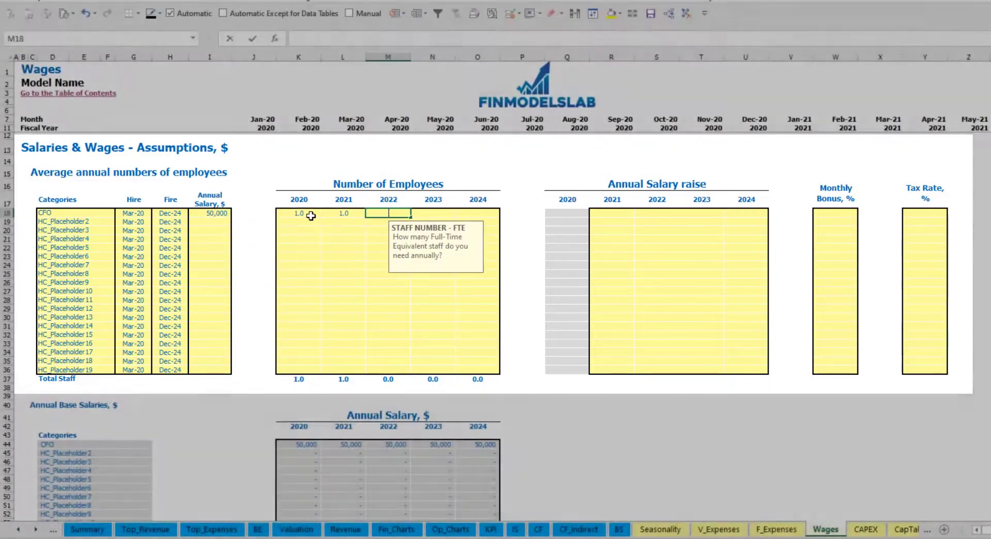
pyautogui.write('1\t1\t1')
pyautogui.press('Tab')
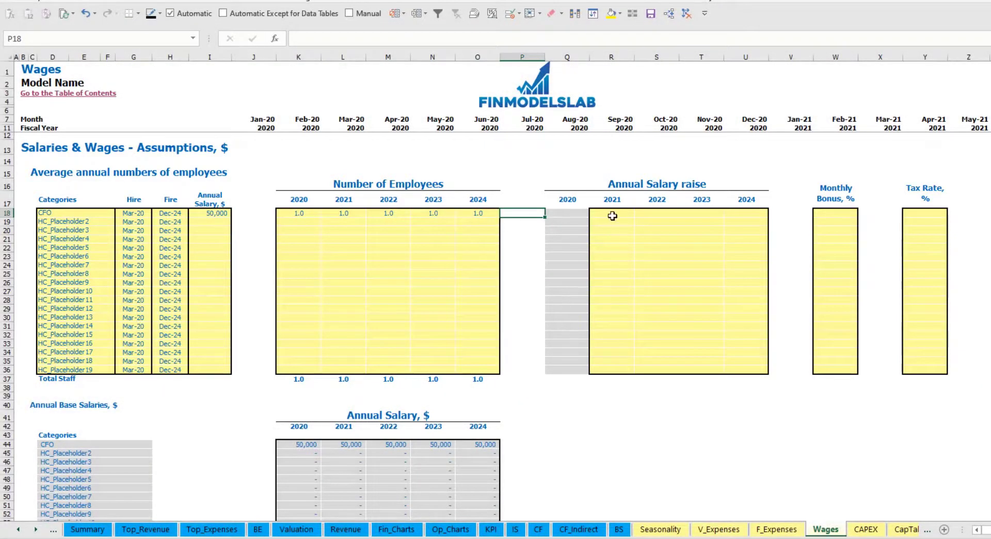
# Step: Examine the CFO row of the Total Staff Numbers table across all months of the forecast
pyautogui.scroll(-3, 524, 297)
pyautogui.scroll(3, 521, 301)
pyautogui.scroll(-13, 407, 358)
pyautogui.click(358, 275)
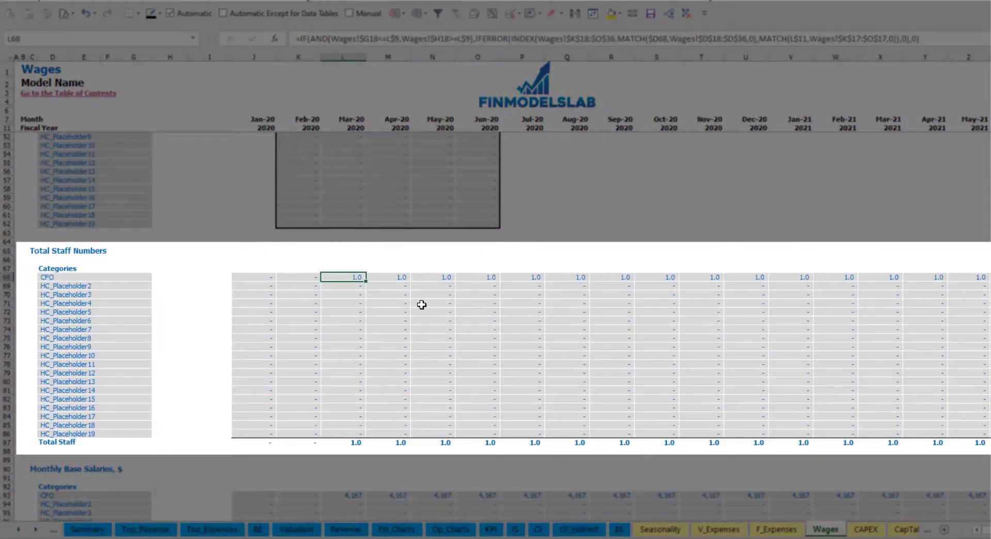
pyautogui.hotkey('ctrl', 'Right')
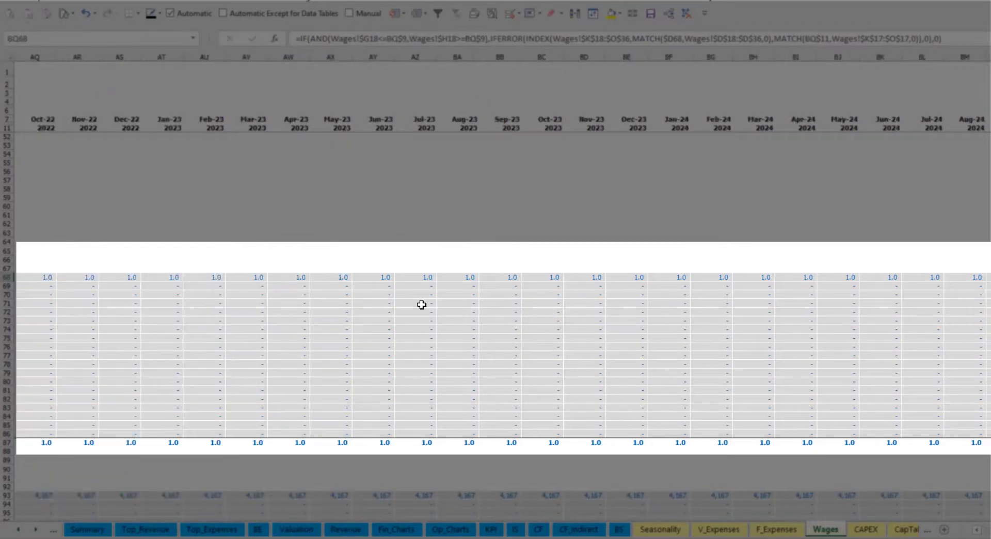
pyautogui.press('Home')
pyautogui.scroll(13, 420, 304)
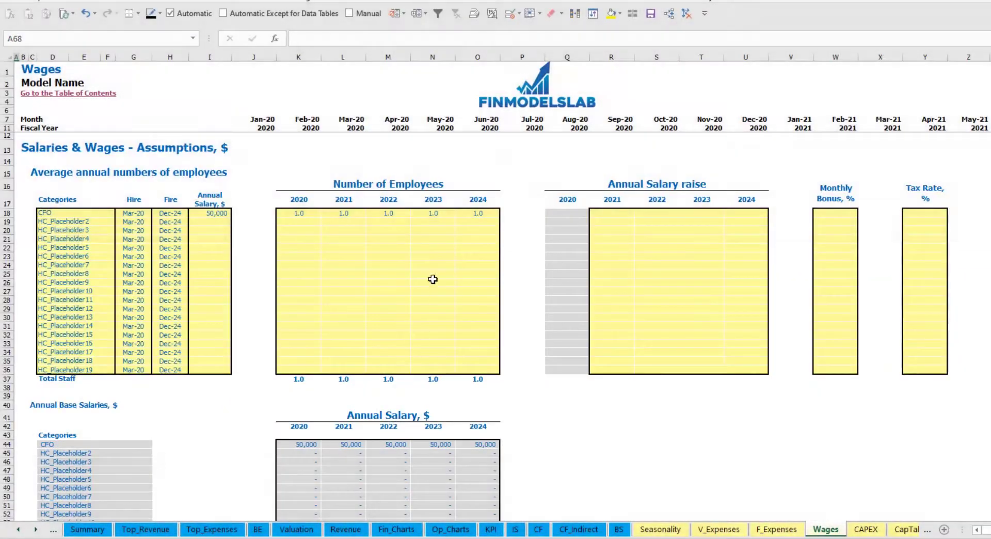
# Step: Set the CFO's annual salary raise to 5% for 2021 and copy it to 2022 through 2024
pyautogui.click(616, 215)
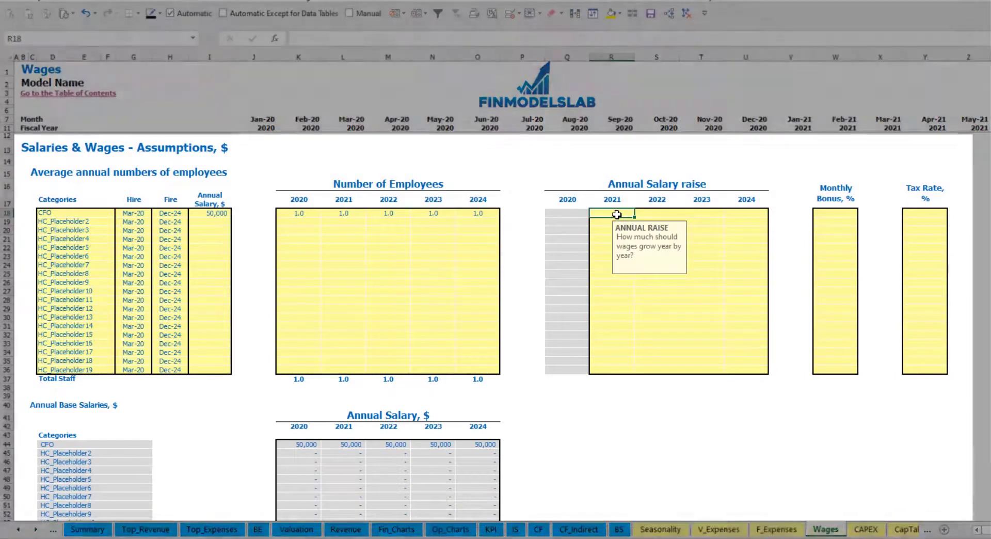
pyautogui.write('5%')
pyautogui.press('Return')
pyautogui.press('Up')
pyautogui.hotkey('ctrl', 'c')
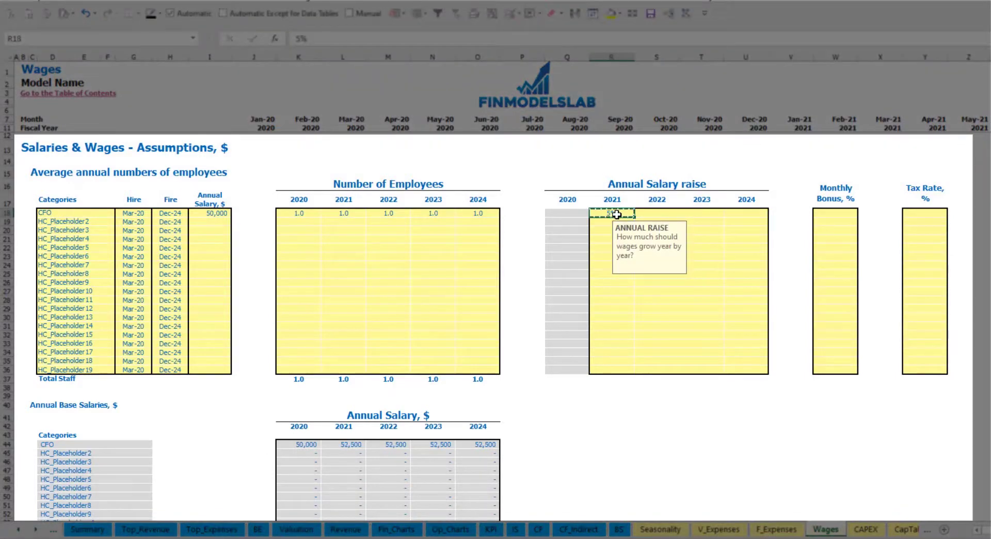
pyautogui.press('Right')
pyautogui.hotkey('shift', 'Right')
pyautogui.hotkey('shift', 'Right')
pyautogui.hotkey('ctrl', 'v')
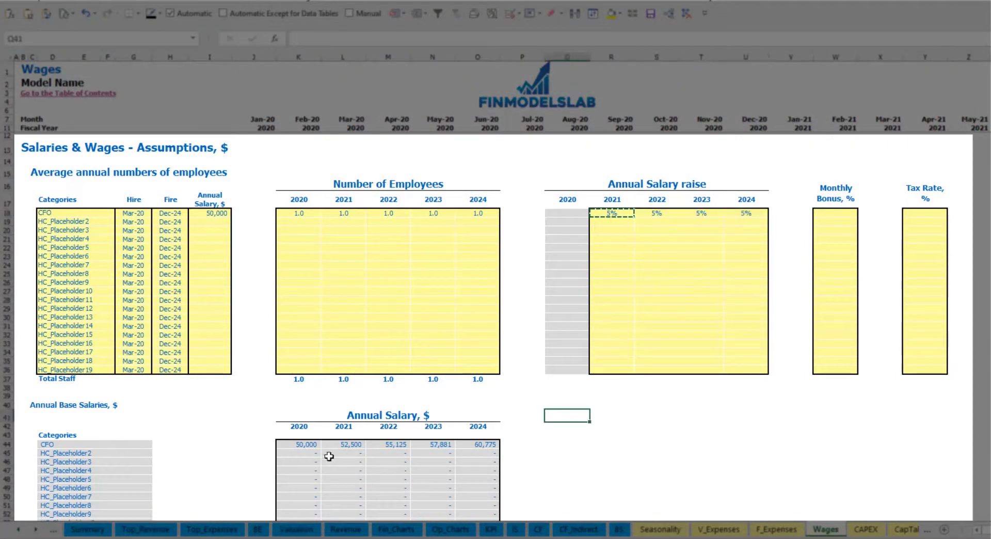
# Step: Examine how the CFO's Annual Base Salaries row follows from the annual salary and the yearly raises
pyautogui.moveTo(313, 444); pyautogui.dragTo(451, 440)
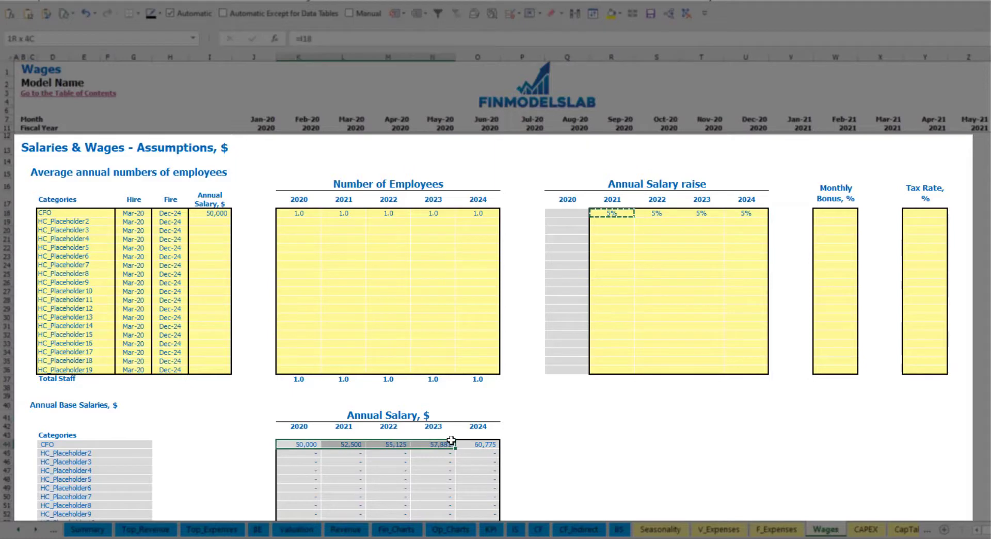
pyautogui.click(351, 454)
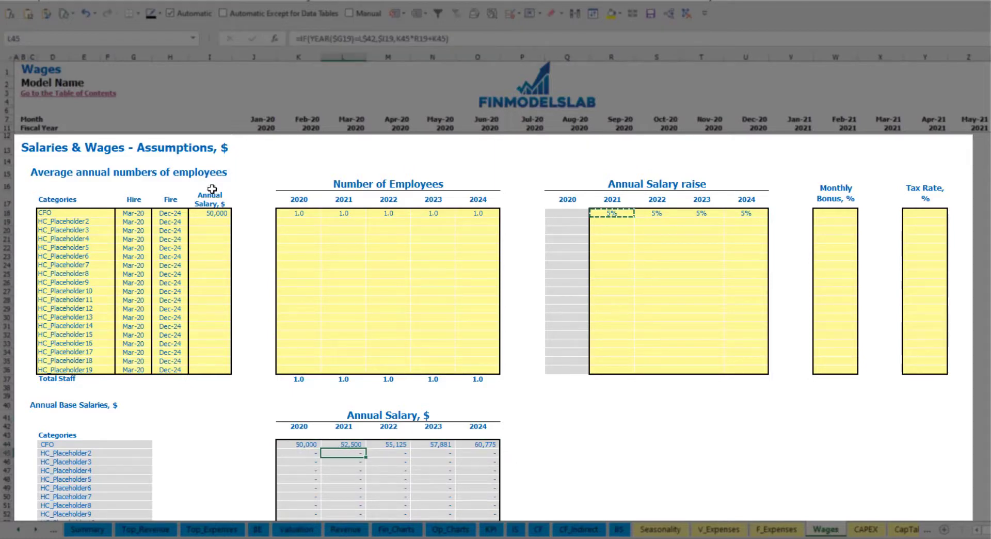
pyautogui.click(218, 214)
pyautogui.moveTo(626, 214); pyautogui.dragTo(742, 213)
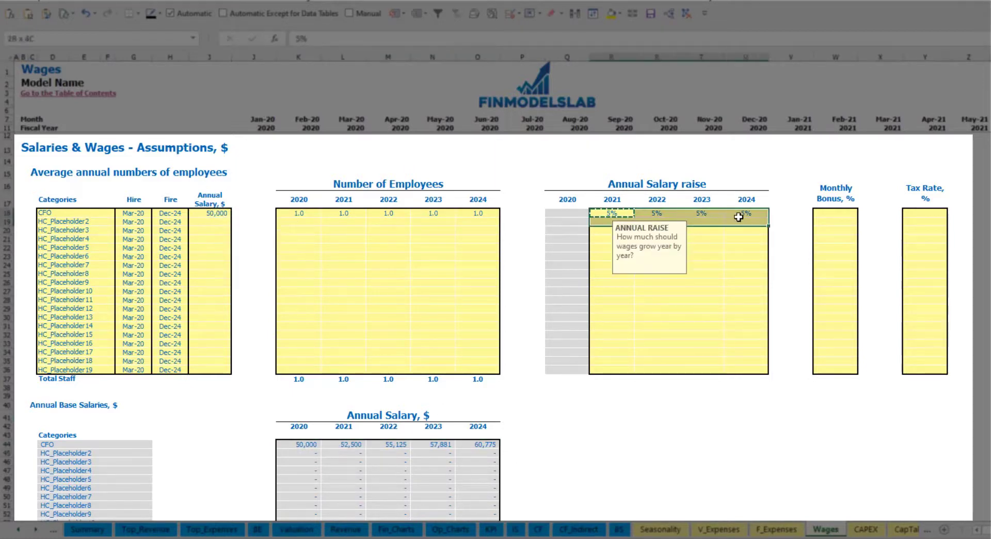
pyautogui.click(342, 444)
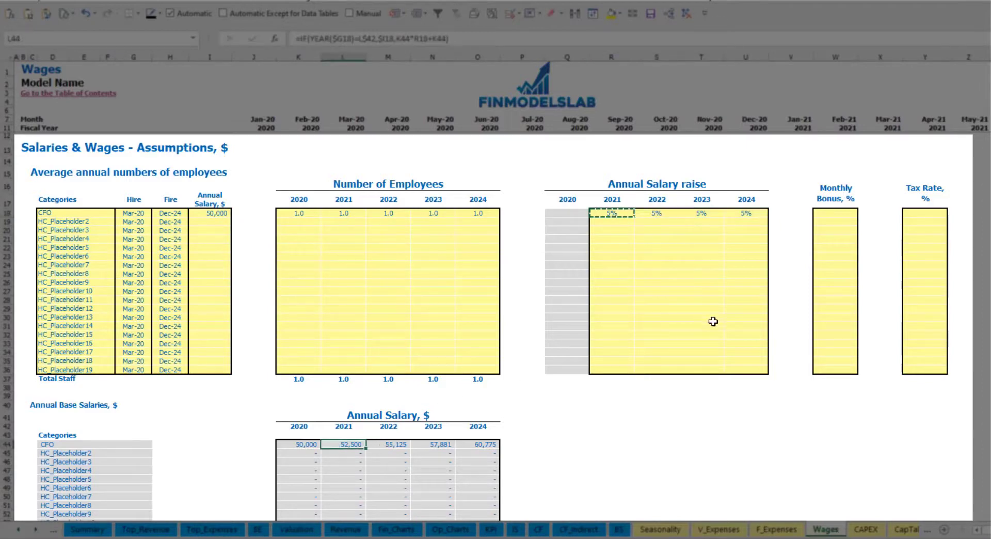
# Step: Set the CFO's monthly bonus to 10% and tax rate to 5%
pyautogui.click(840, 212)
pyautogui.write('10')
pyautogui.press('Return')
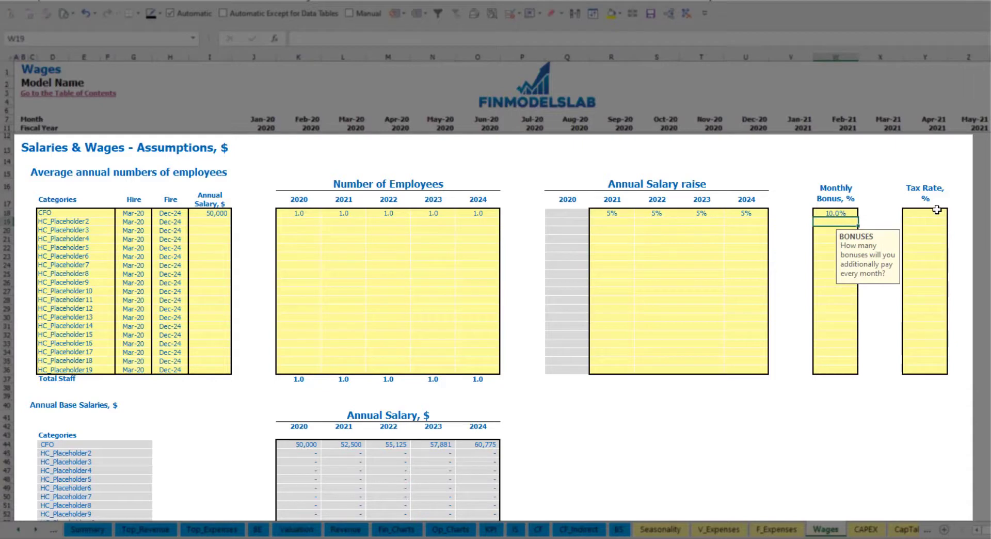
pyautogui.click(934, 211)
pyautogui.press('Return')
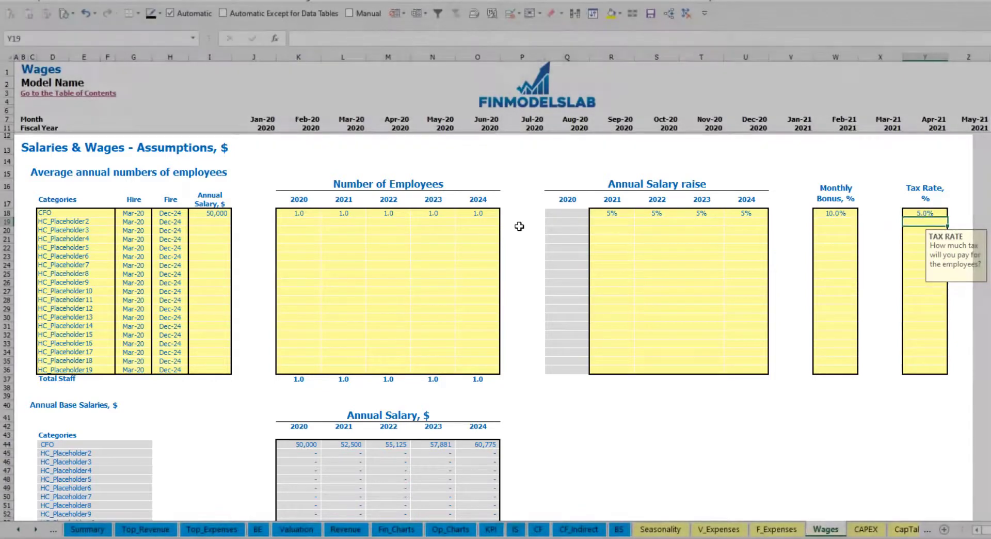
# Step: Examine the CFO rows in the Monthly Base Salaries and Monthly Bonus tables
pyautogui.scroll(-13, 389, 327)
pyautogui.scroll(-3, 376, 341)
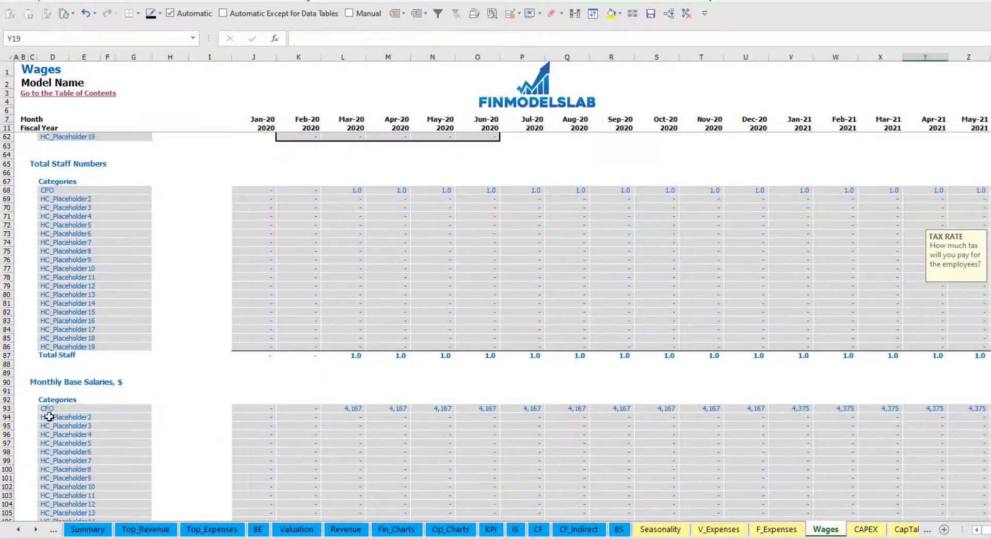
pyautogui.scroll(-3, 7, 411)
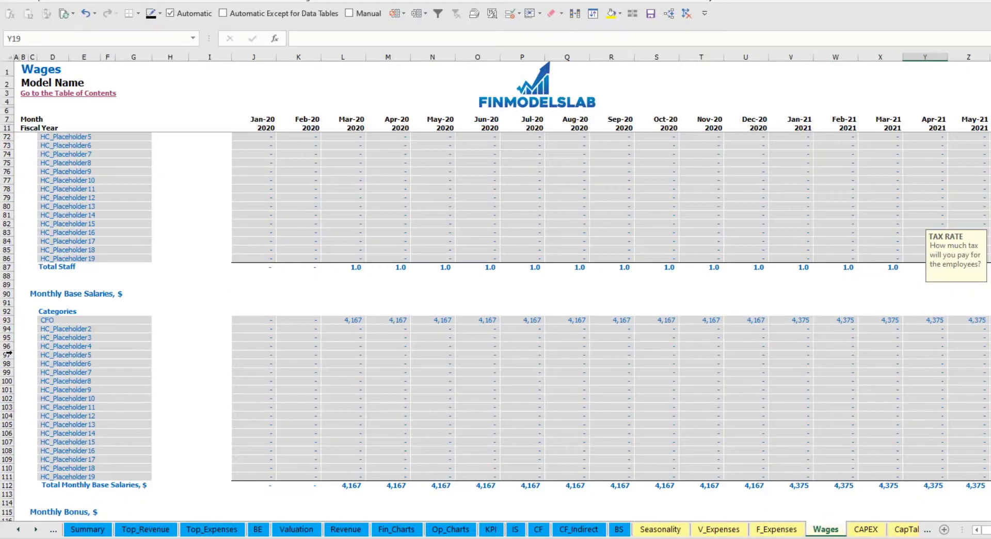
pyautogui.click(7, 321)
pyautogui.click(354, 320)
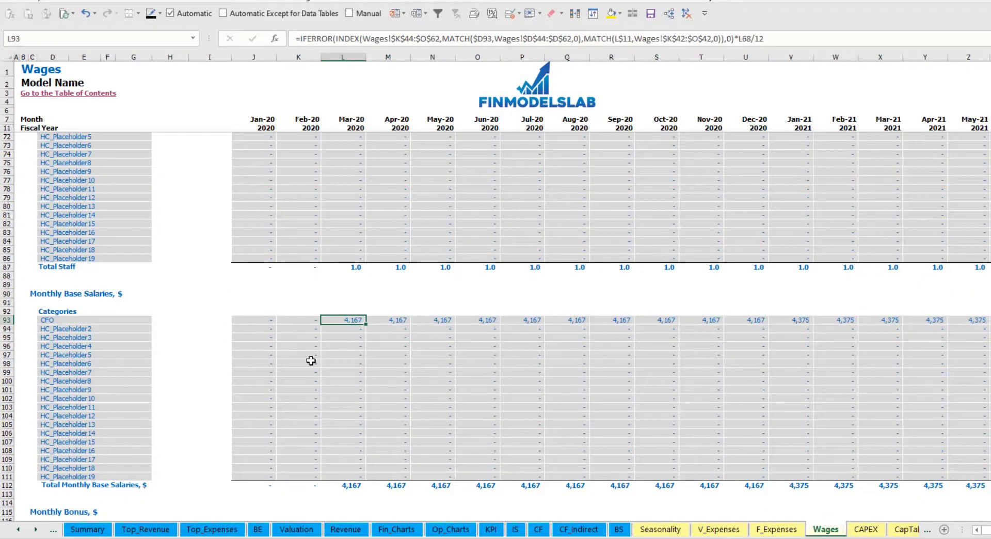
pyautogui.scroll(-7, 143, 386)
pyautogui.click(7, 364)
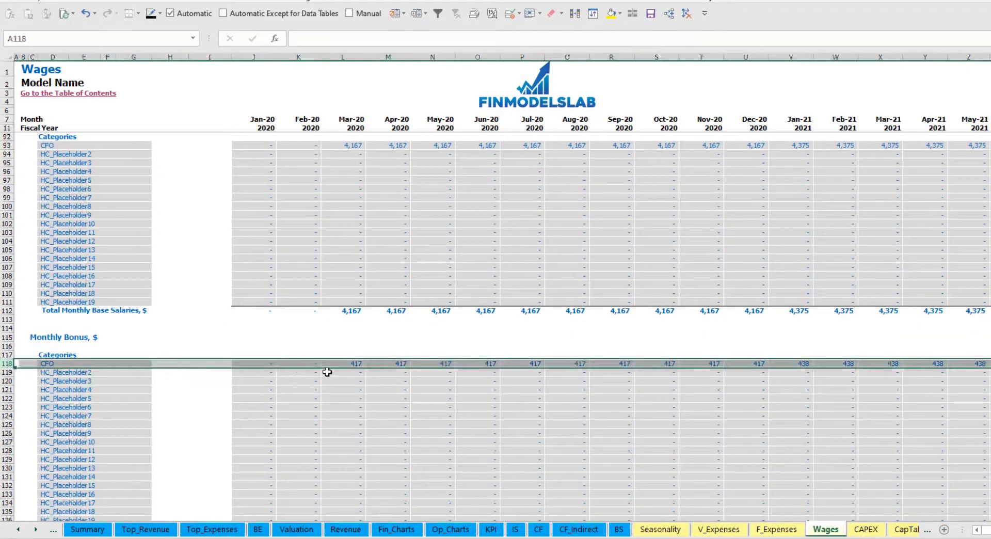
# Step: Examine the CFO's March 2020 bonus formula and the CFO row in the Monthly Base Taxes table
pyautogui.click(356, 363)
pyautogui.scroll(-7, 70, 379)
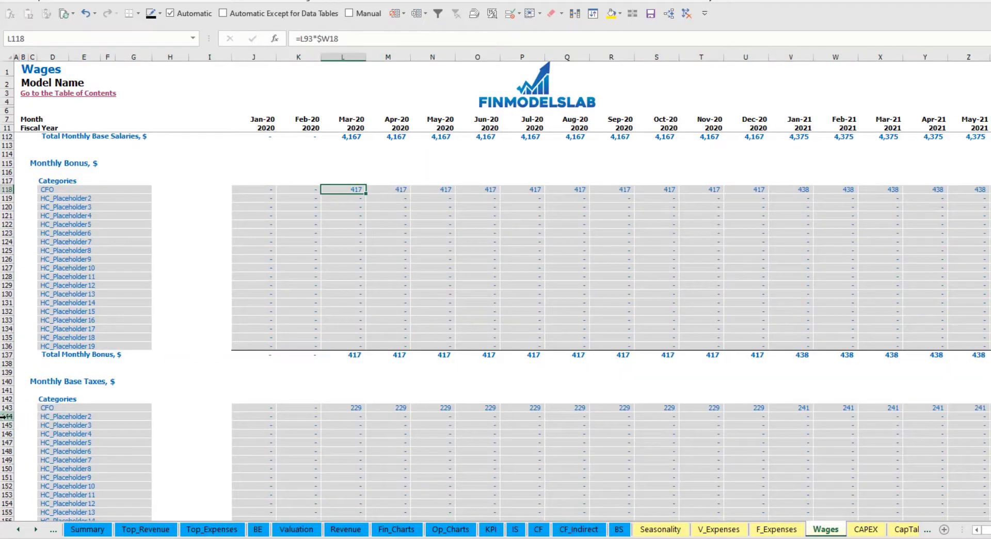
pyautogui.click(7, 407)
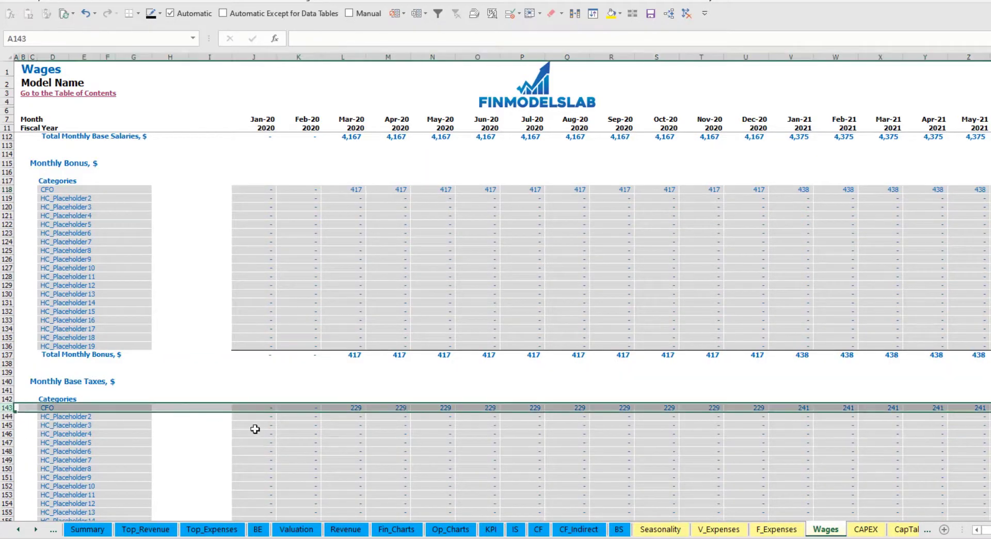
# Step: Name the second staff position Admin HC in the wage assumptions and set its hire date to Apr-20
pyautogui.scroll(20, 422, 388)
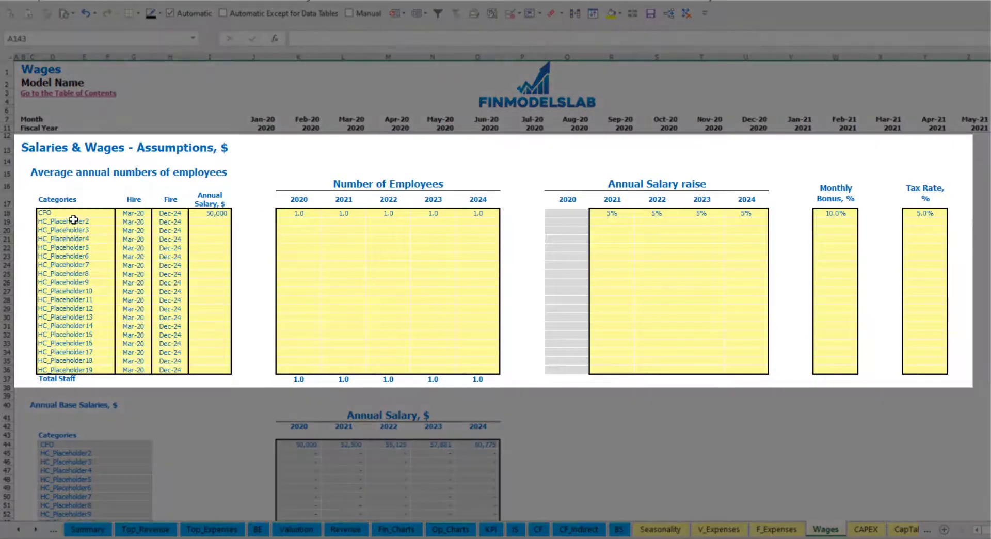
pyautogui.click(72, 221)
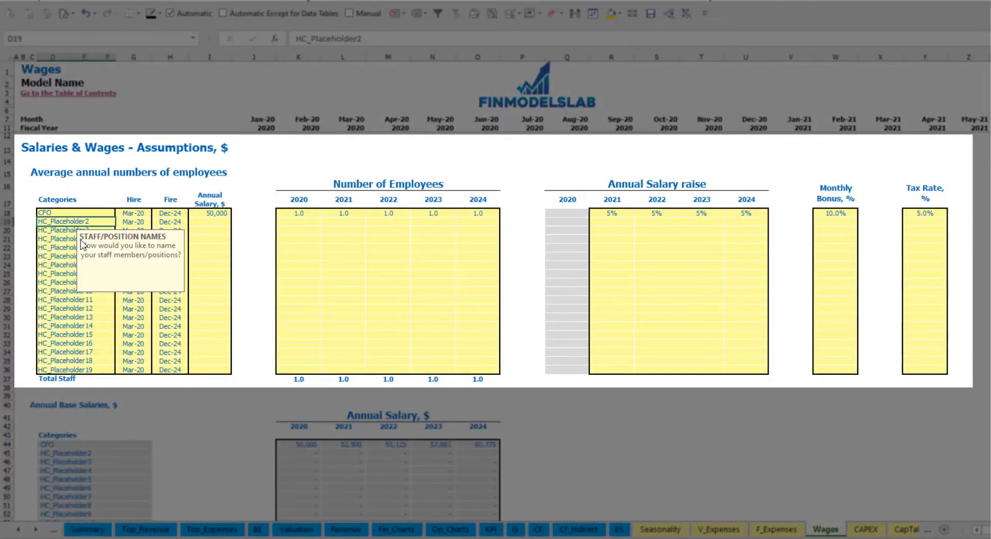
pyautogui.write('Admin HC')
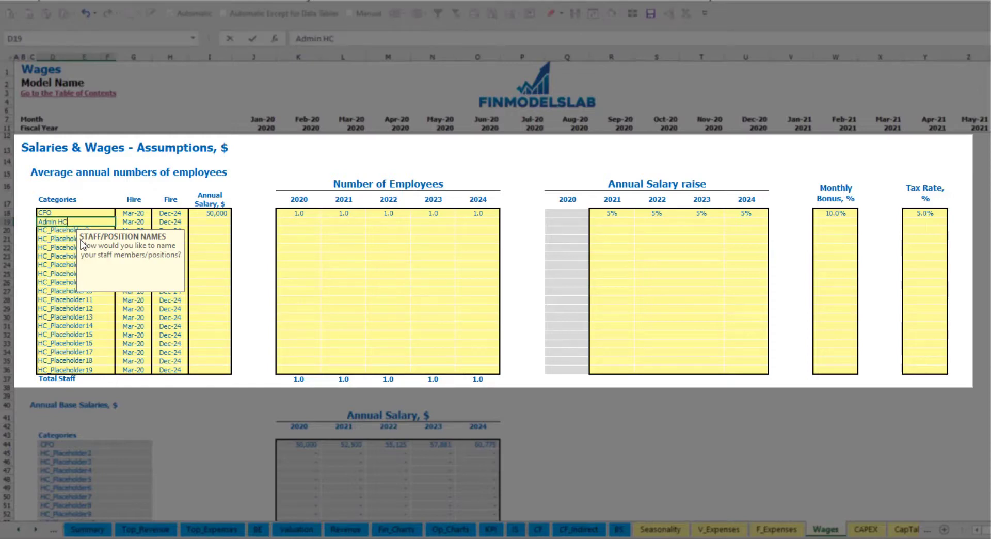
pyautogui.press('Return')
pyautogui.click(141, 222)
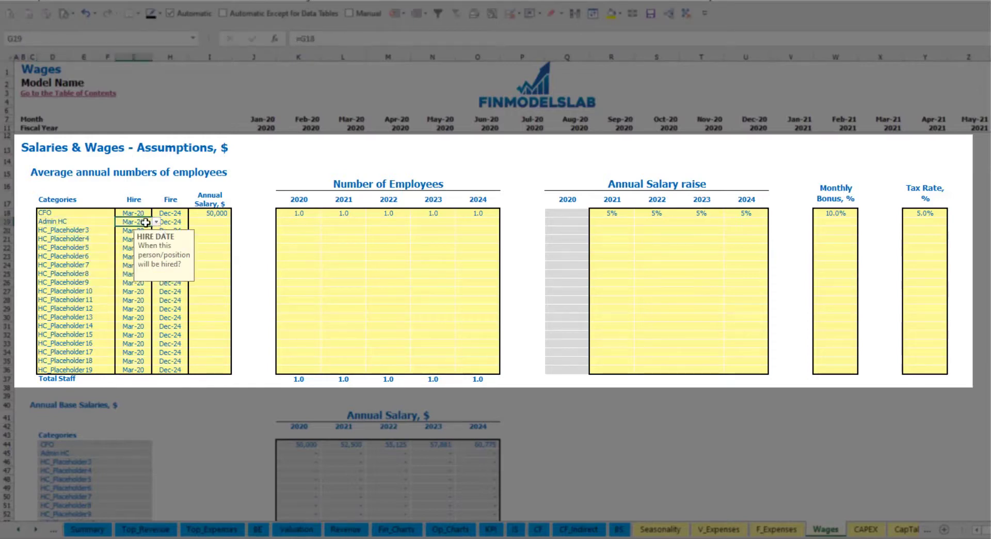
pyautogui.click(156, 221)
pyautogui.click(143, 247)
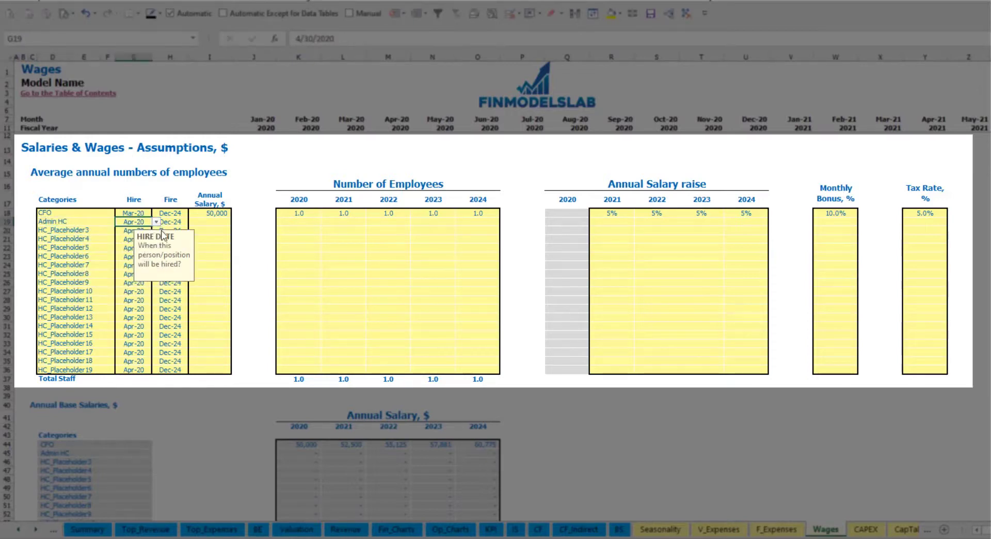
# Step: Check Admin HC's fire date and set its annual salary to 30,000
pyautogui.click(181, 222)
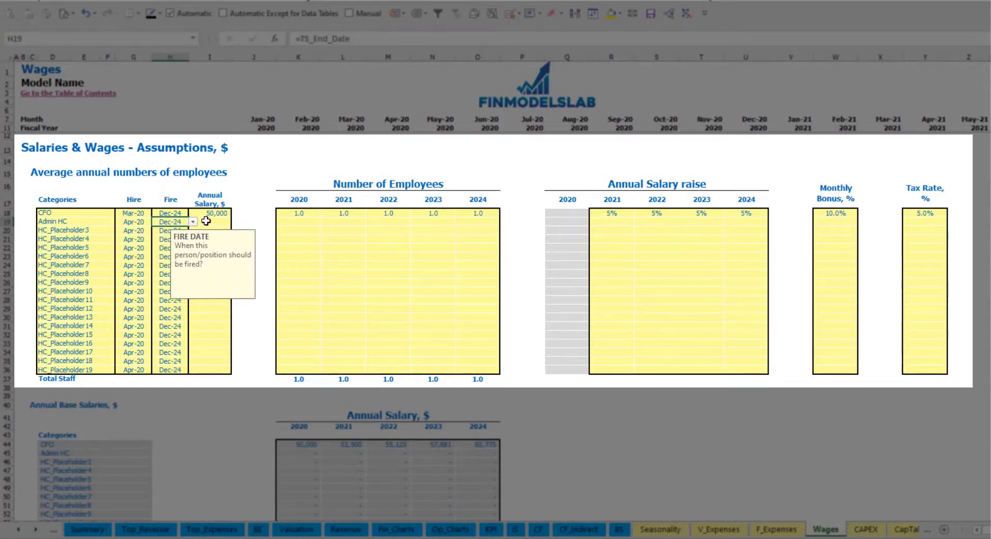
pyautogui.click(207, 220)
pyautogui.write('30,00')
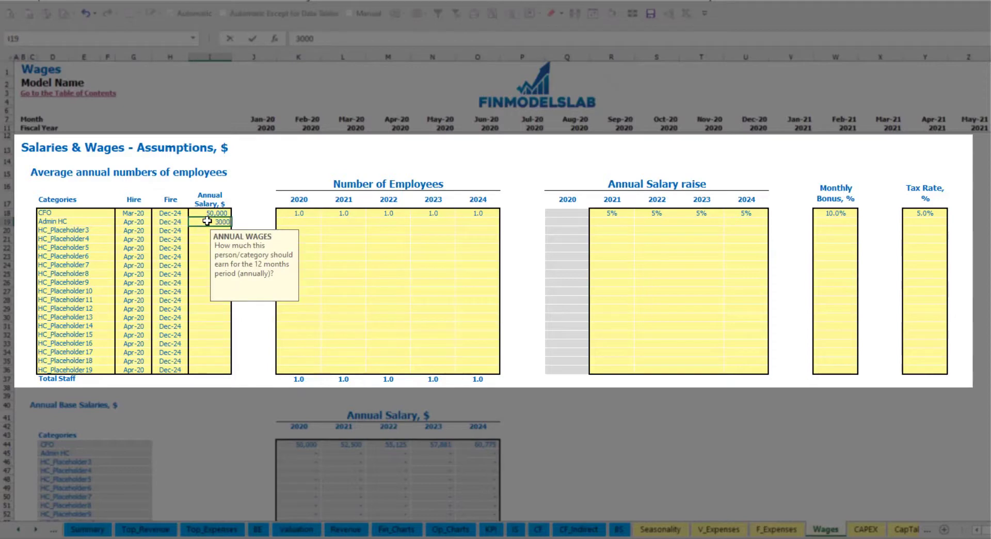
pyautogui.write('0')
# Step: Set the number of Admin HC employees to 2, 4, 6, 8 and 10 for 2020 through 2024
pyautogui.click(307, 220)
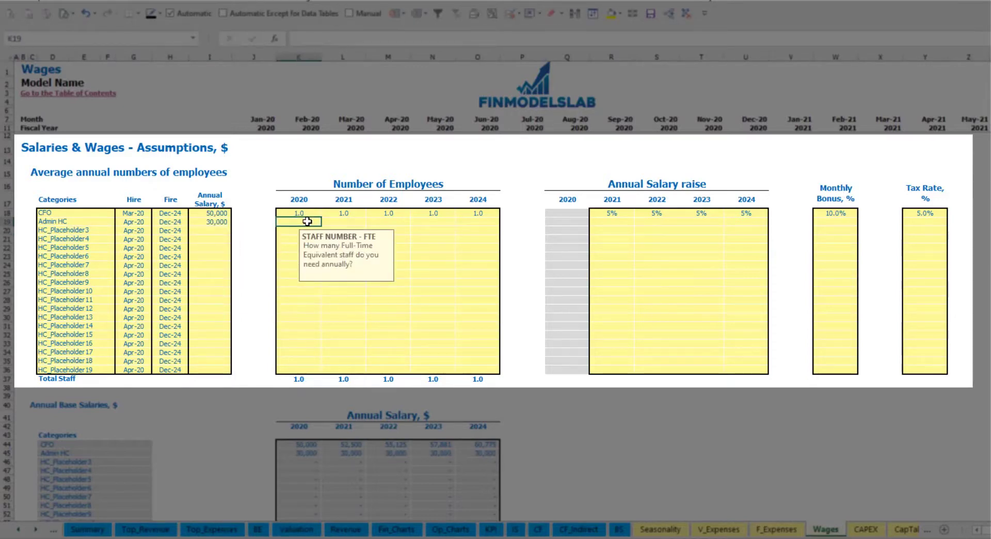
pyautogui.press('Tab')
pyautogui.write('4')
pyautogui.press('Tab')
pyautogui.write('6')
pyautogui.press('Tab')
pyautogui.write('8')
pyautogui.press('Tab')
pyautogui.press('Tab')
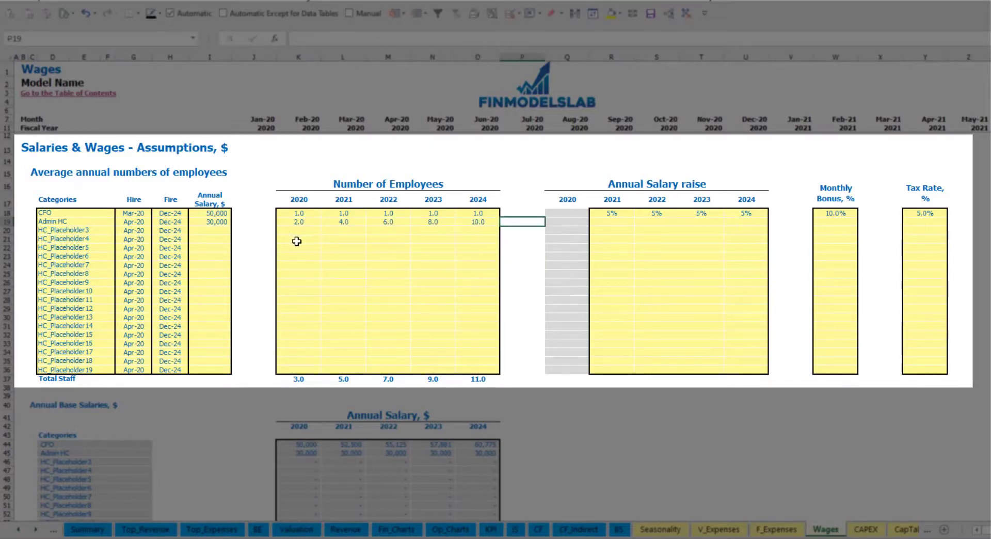
# Step: Set Admin HC's annual salary raise to 3% for 2021 and copy it to 2022 through 2024
pyautogui.click(610, 221)
pyautogui.write('5%')
pyautogui.hotkey('ctrl', 'Return')
pyautogui.hotkey('ctrl', 'c')
pyautogui.press('Right')
pyautogui.hotkey('shift', 'Right')
pyautogui.hotkey('shift', 'Right')
pyautogui.hotkey('ctrl', 'v')
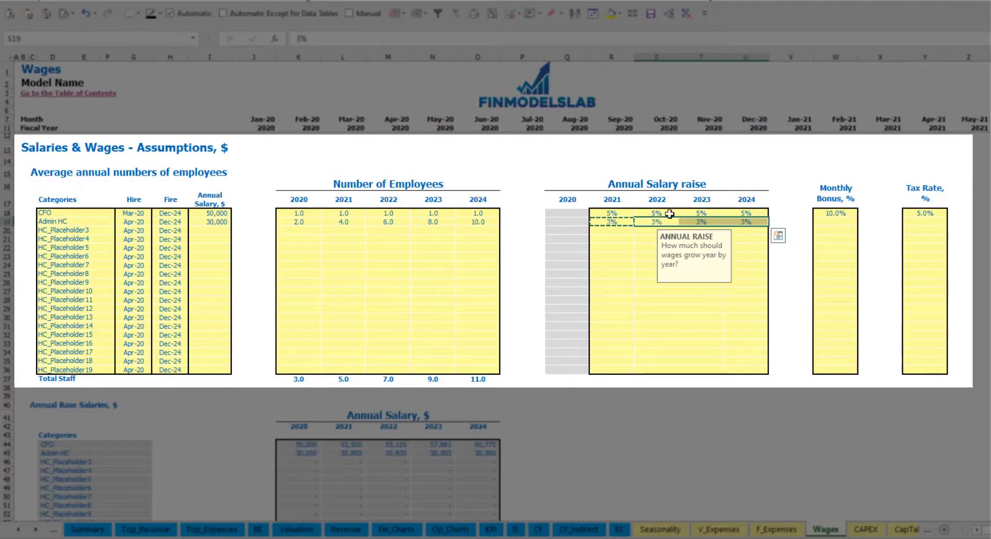
# Step: Set Admin HC's monthly bonus to 5% and tax rate to 5%
pyautogui.click(849, 225)
pyautogui.write('5%')
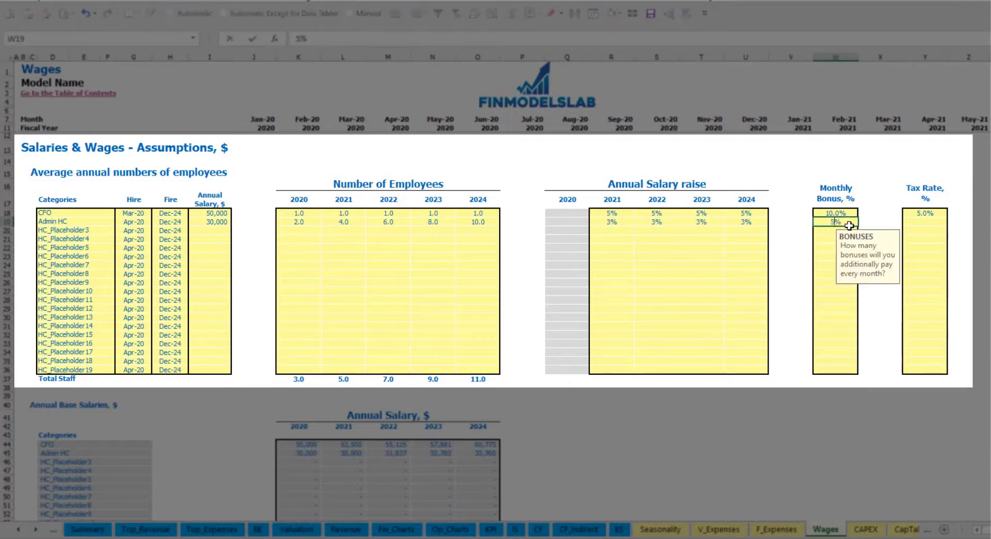
pyautogui.press('Tab')
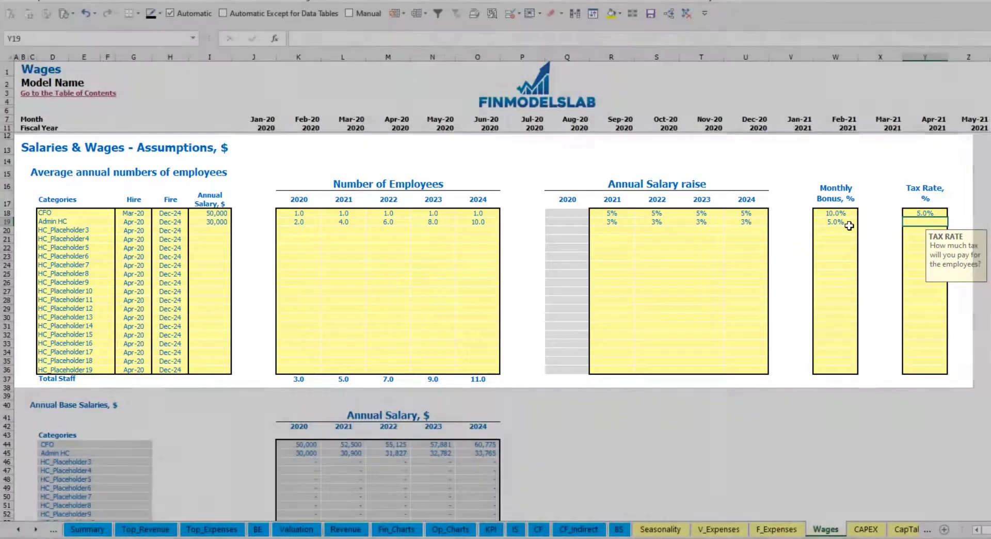
pyautogui.write('5%')
pyautogui.press('Return')
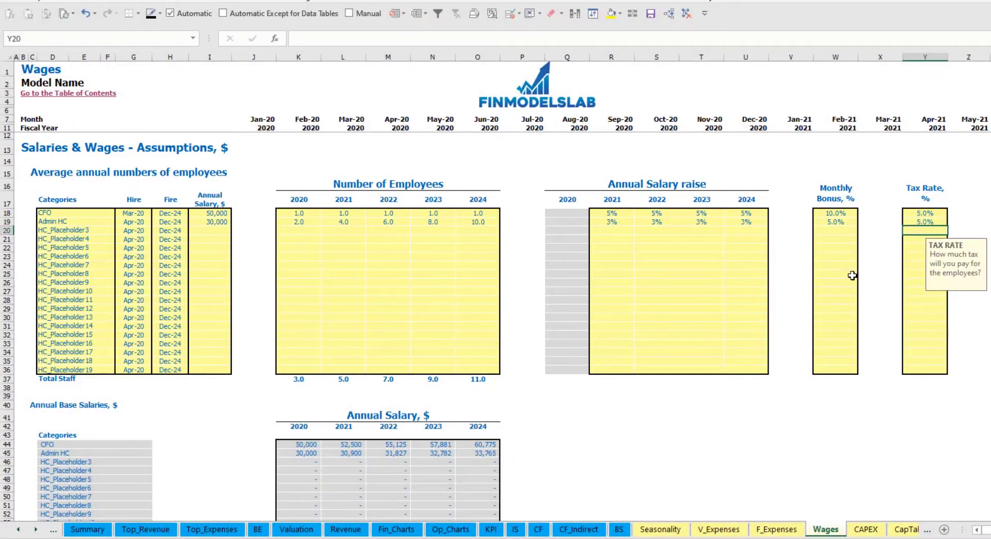
# Step: Examine the monthly Admin HC headcount in the Total Staff Numbers table across the successive years
pyautogui.scroll(-13, 379, 321)
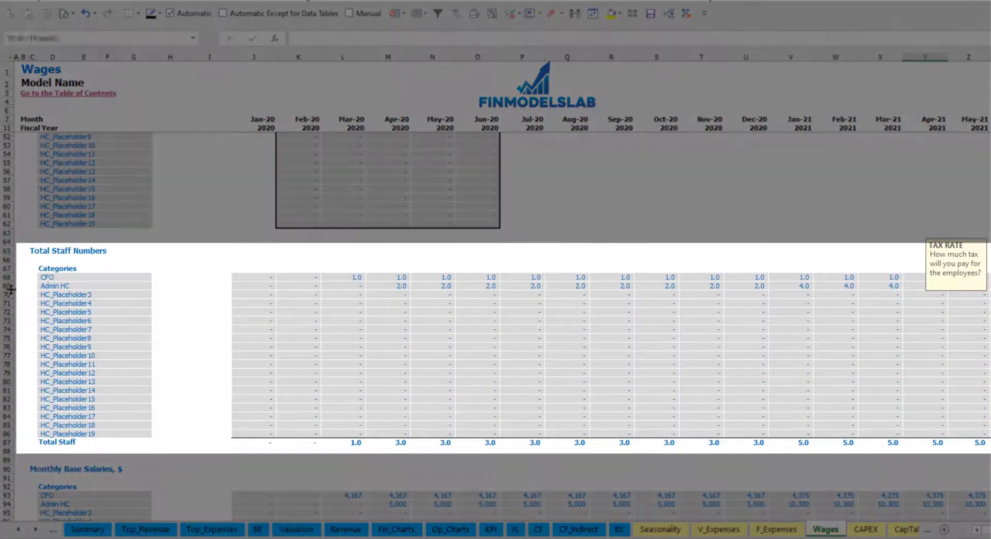
pyautogui.click(9, 286)
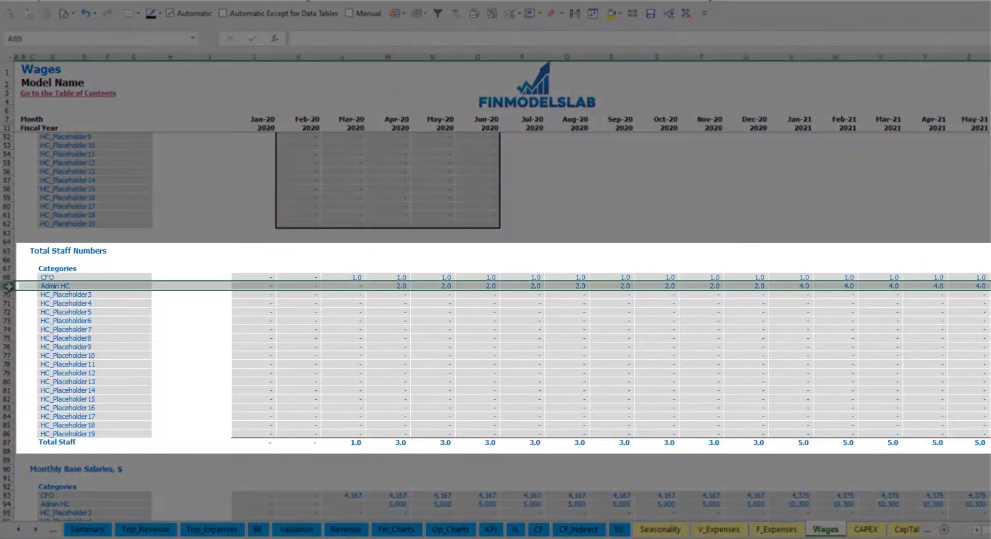
pyautogui.click(399, 285)
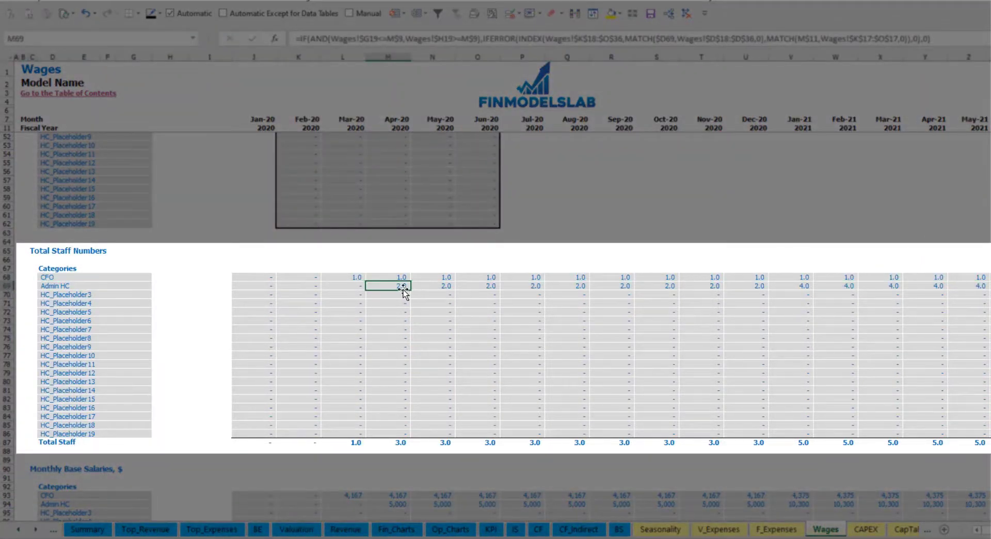
pyautogui.moveTo(398, 285); pyautogui.dragTo(756, 285)
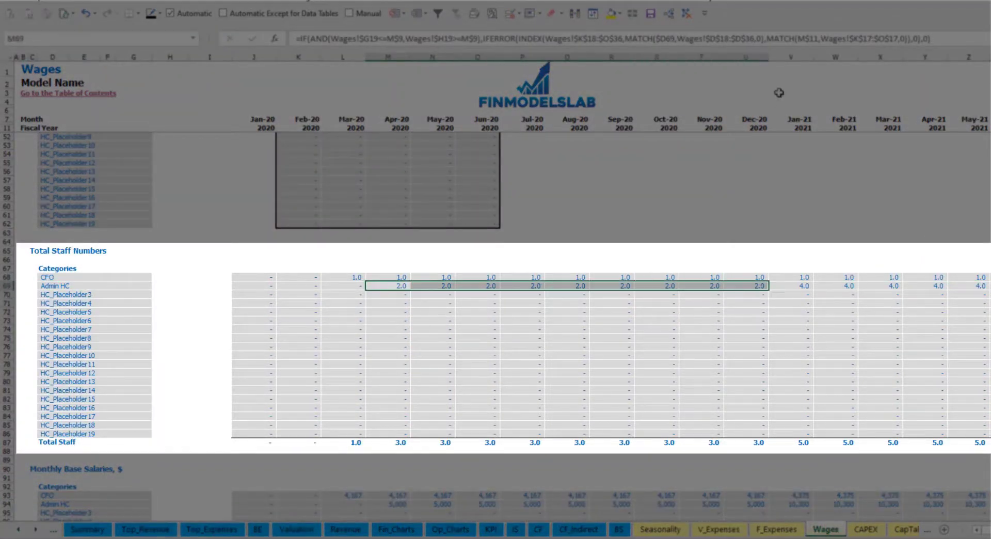
pyautogui.click(807, 285)
pyautogui.moveTo(808, 284); pyautogui.dragTo(986, 285)
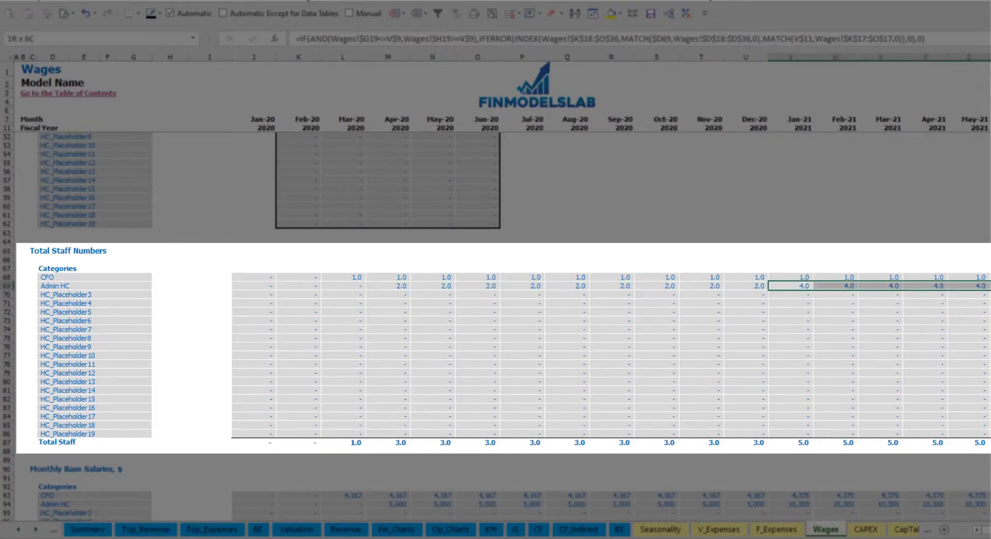
pyautogui.hscroll(10, 495, 289)
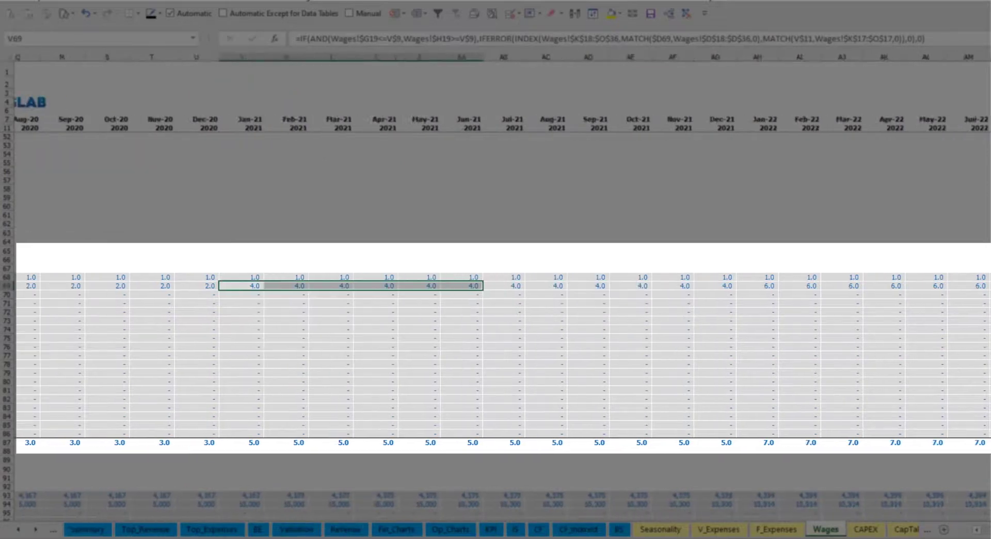
pyautogui.hscroll(1, 978, 339)
pyautogui.click(904, 286)
pyautogui.hscroll(5, 818, 281)
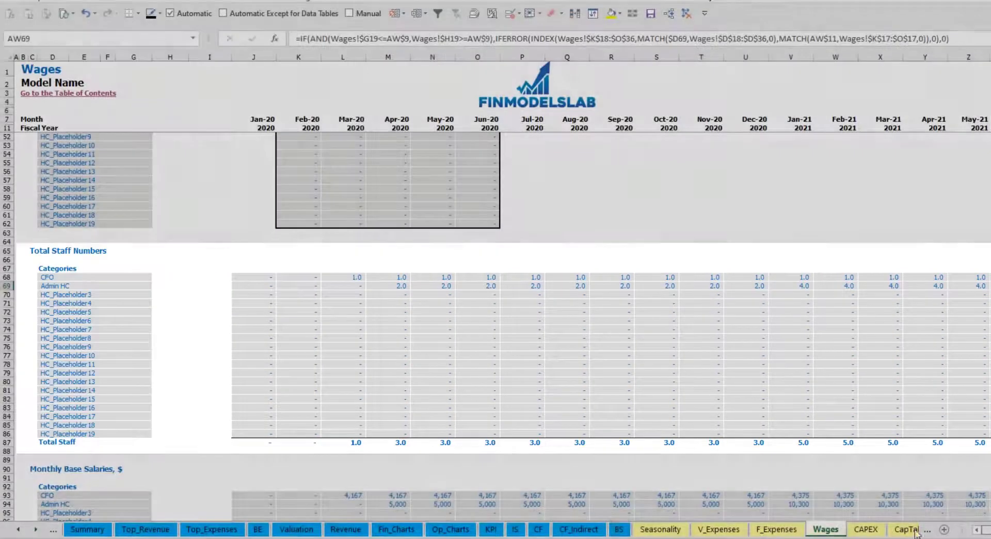
# Step: Compare Admin HC's Monthly Base Salaries with its staff numbers for April 2020 and May 2021
pyautogui.scroll(-3, 64, 447)
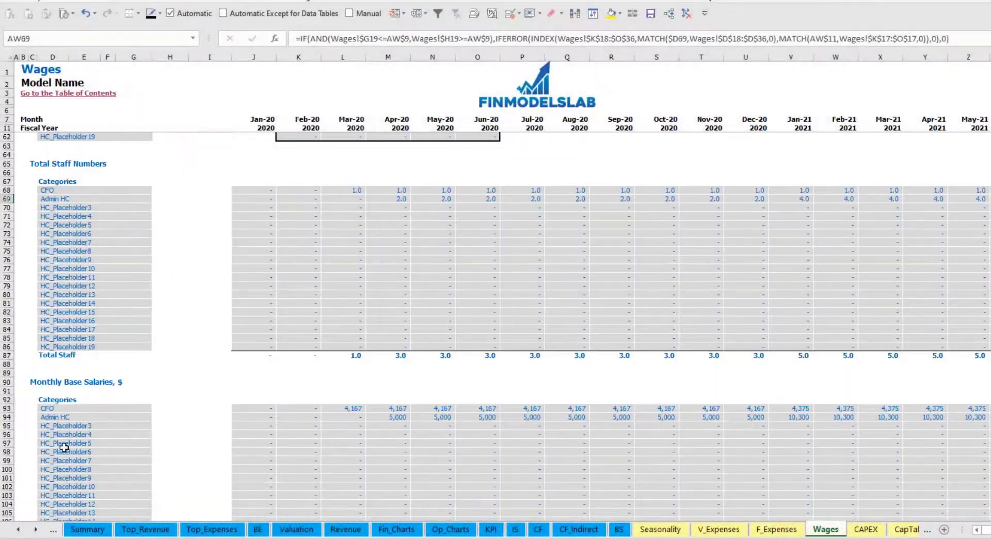
pyautogui.click(17, 420)
pyautogui.click(395, 417)
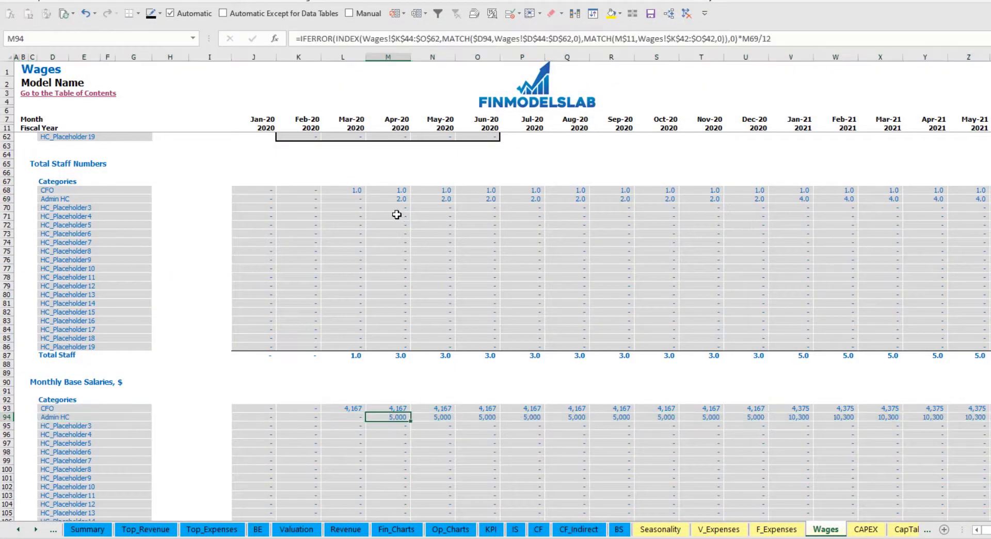
pyautogui.click(395, 199)
pyautogui.click(968, 199)
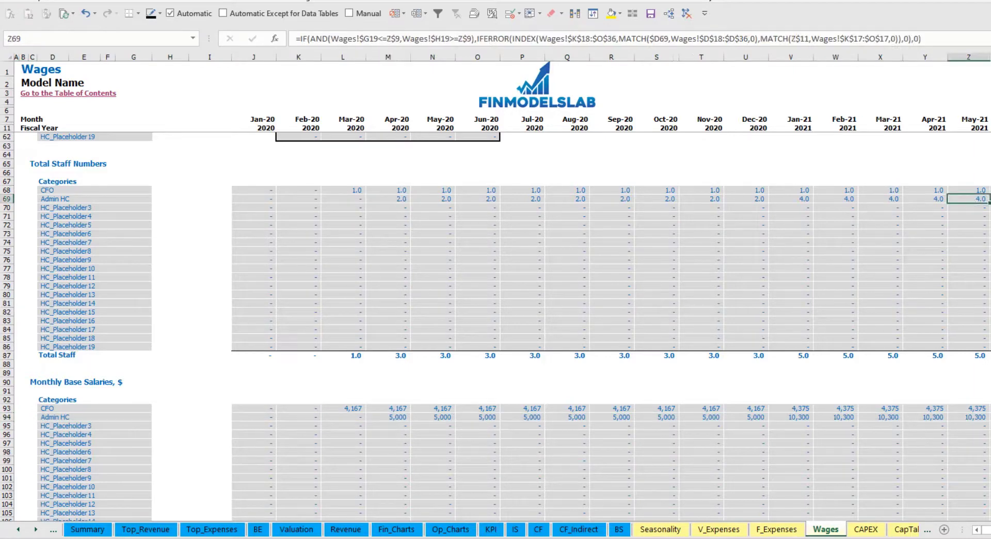
pyautogui.click(975, 417)
# Step: Examine the Admin HC rows and totals in the Monthly Bonus and Monthly Base Taxes tables
pyautogui.scroll(-10, 521, 449)
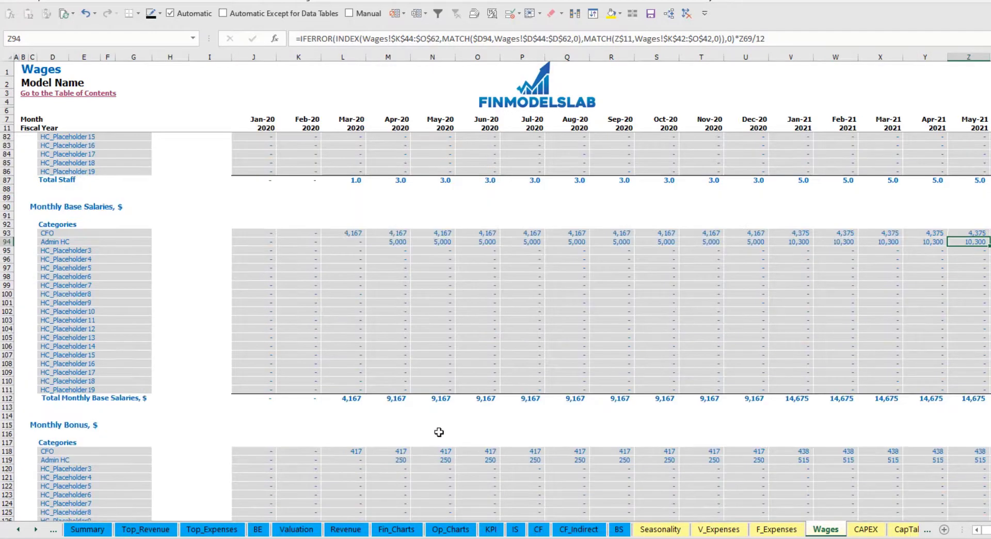
pyautogui.scroll(-7, 342, 384)
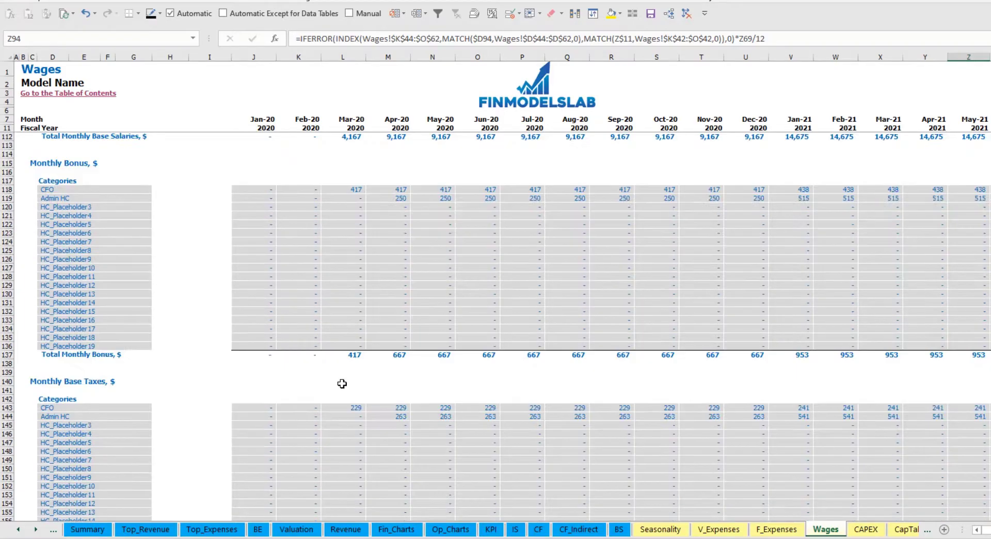
pyautogui.scroll(-3, 233, 404)
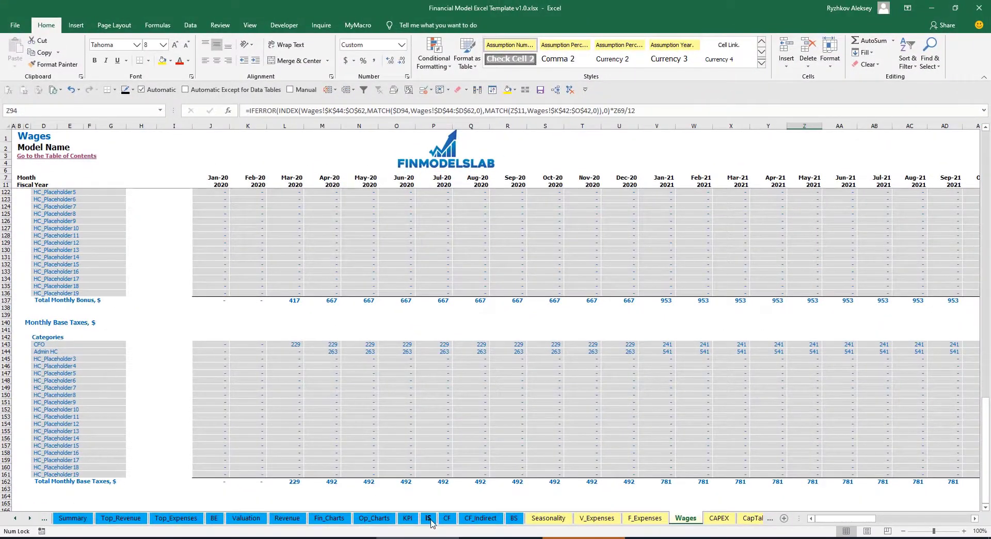
# Step: Open the Income Statement sheet and expand the Salary and Wages group to examine the cost per position
pyautogui.click(428, 518)
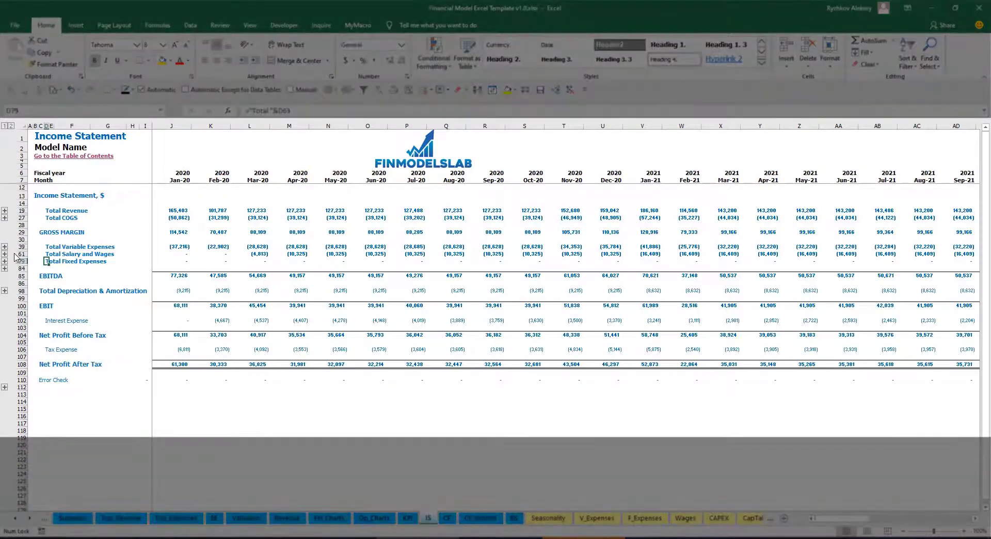
pyautogui.click(4, 253)
pyautogui.click(162, 268)
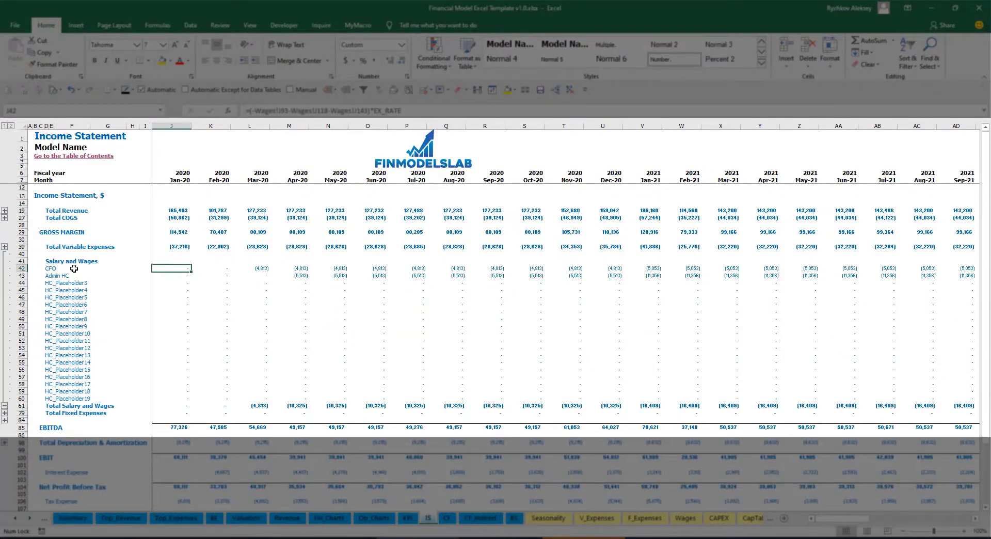
pyautogui.moveTo(51, 266); pyautogui.dragTo(51, 398)
pyautogui.click(89, 274)
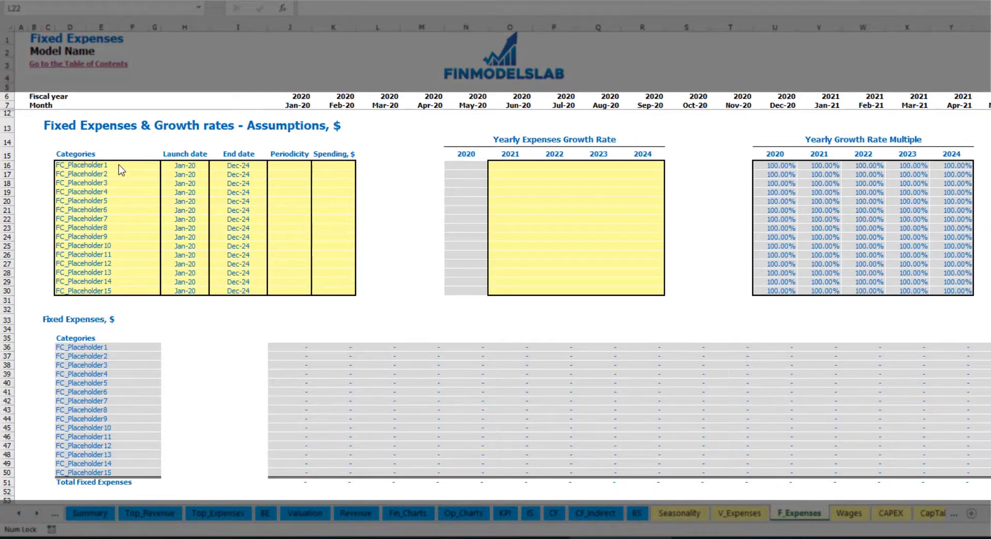
# Step: On the Fixed Expenses sheet, name the first expense category Utilities and set its launch date to Mar-20
pyautogui.click(109, 165)
pyautogui.write('Utilities')
pyautogui.press('Return')
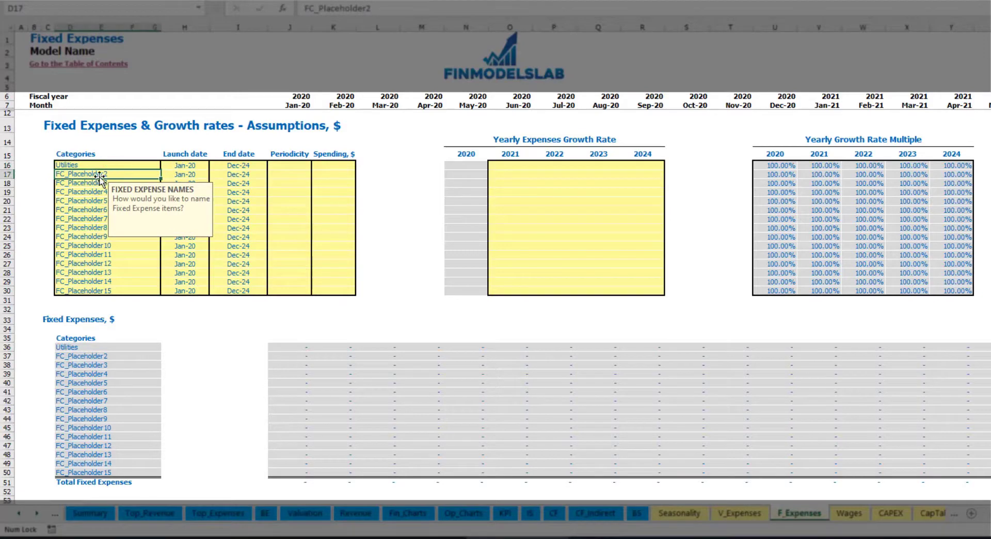
pyautogui.click(187, 165)
pyautogui.click(213, 165)
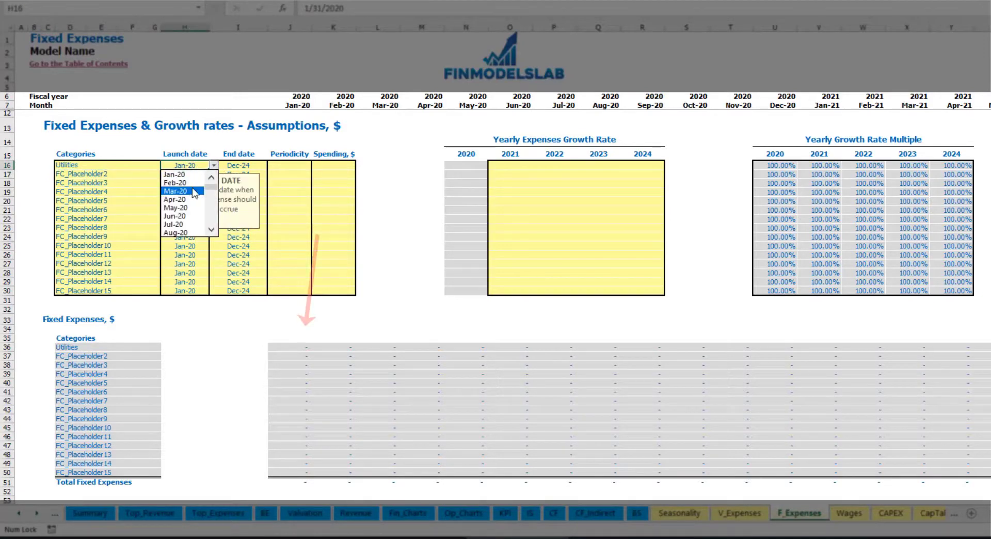
pyautogui.click(195, 191)
# Step: Set the Utilities expense to a Daily periodicity with a spending amount of 50
pyautogui.click(248, 164)
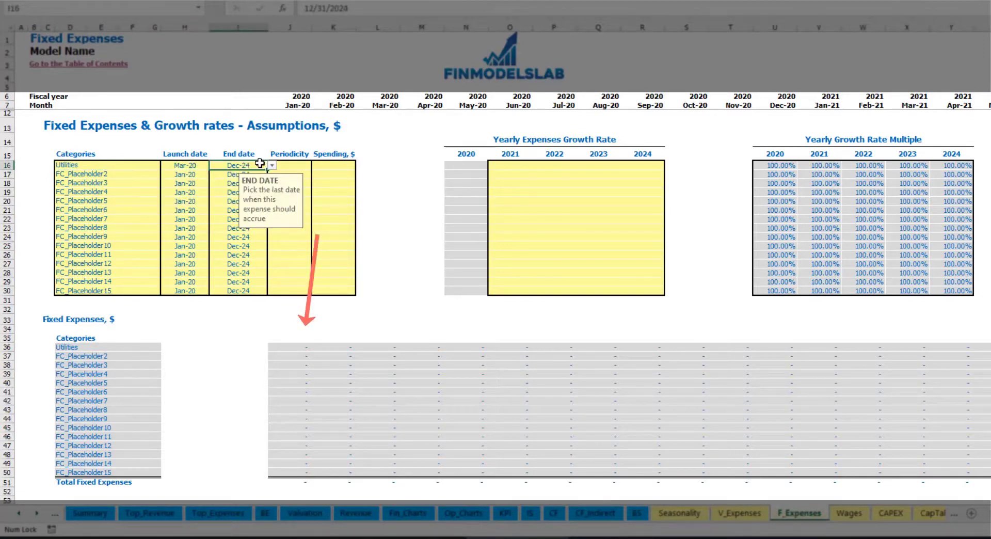
pyautogui.click(296, 105)
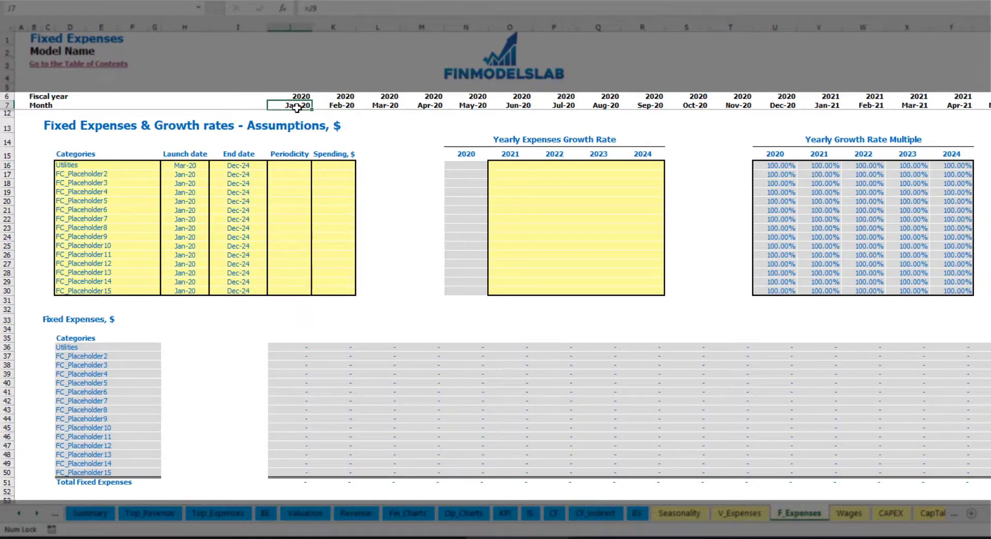
pyautogui.hotkey('ctrl', 'Right')
pyautogui.hotkey('ctrl', 'Left')
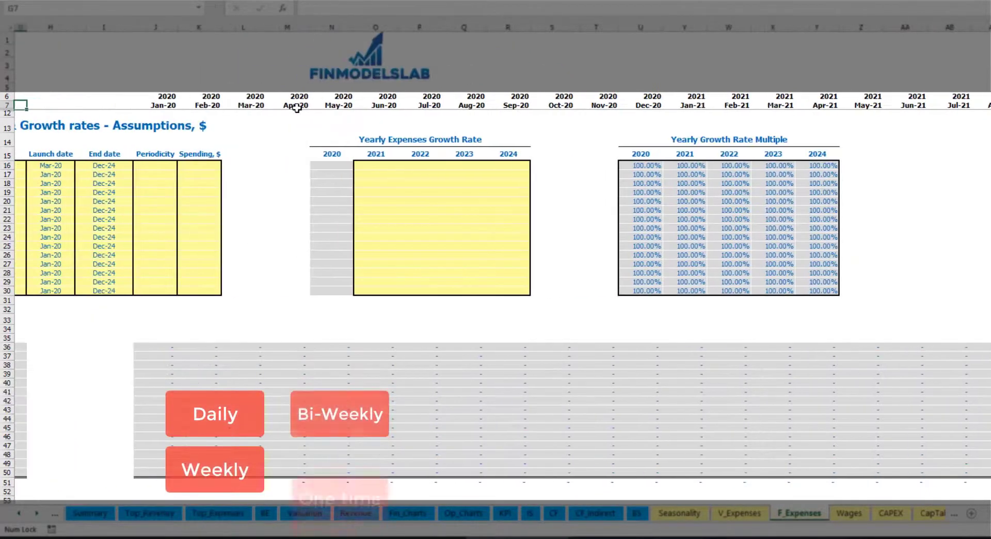
pyautogui.click(302, 165)
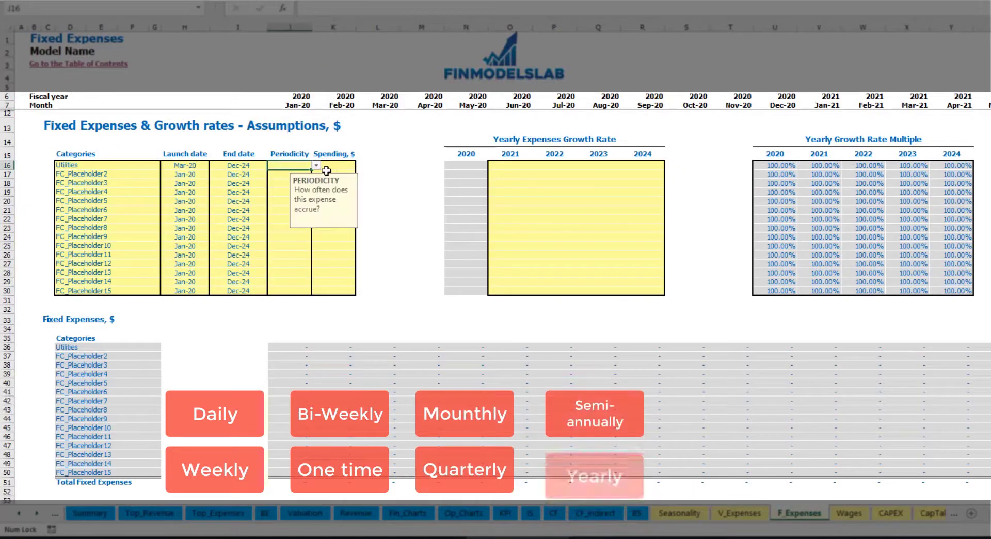
pyautogui.click(315, 165)
pyautogui.click(289, 183)
pyautogui.press('Right')
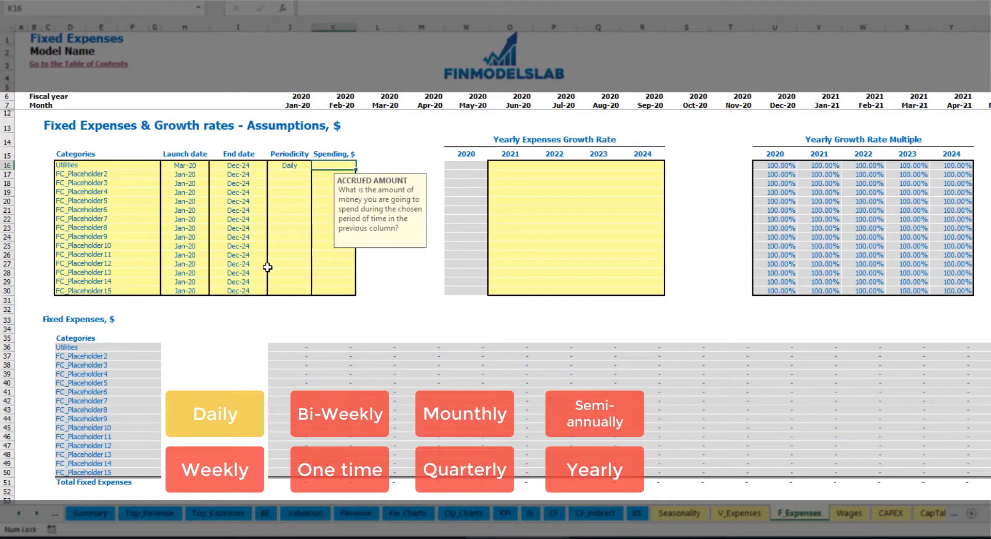
pyautogui.write('5')
pyautogui.press('Return')
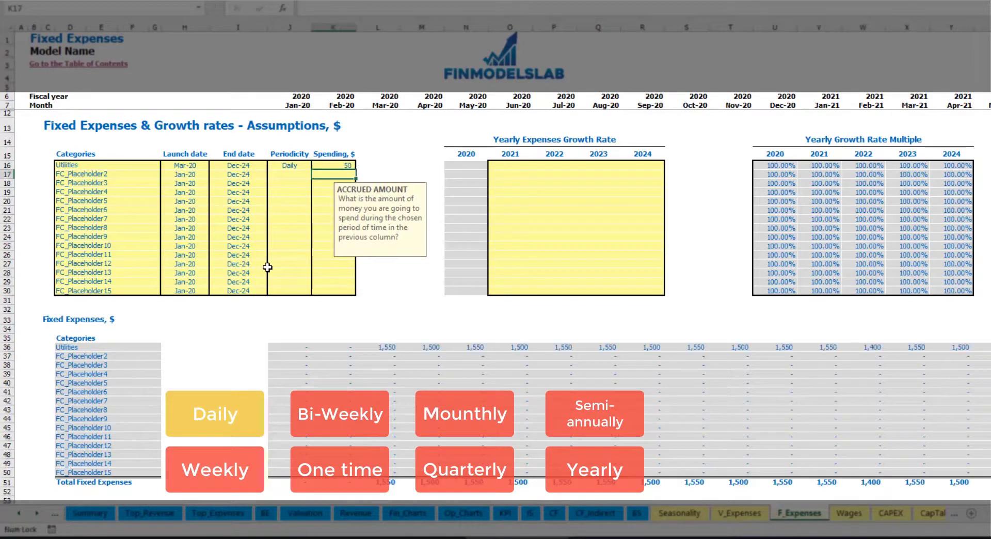
# Step: Compare the Utilities monthly amounts for March, April and May 2020 in the Fixed Expenses table
pyautogui.click(384, 348)
pyautogui.click(429, 352)
pyautogui.click(475, 350)
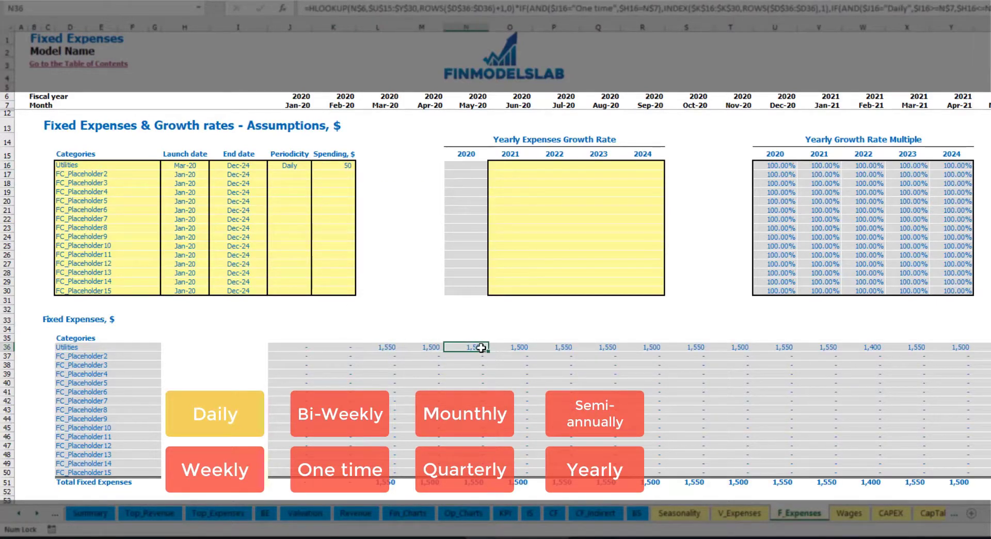
pyautogui.click(388, 340)
pyautogui.click(398, 349)
pyautogui.click(413, 348)
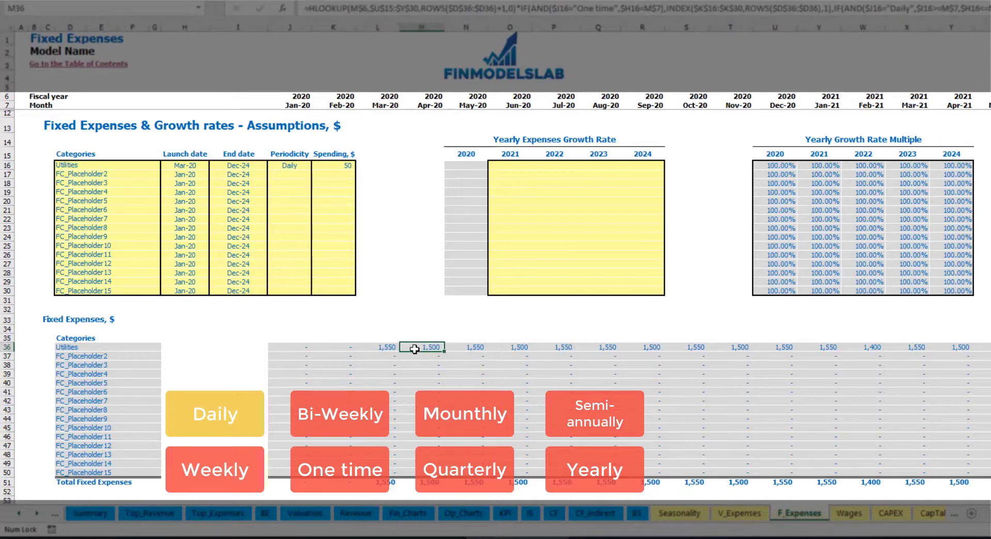
pyautogui.click(383, 106)
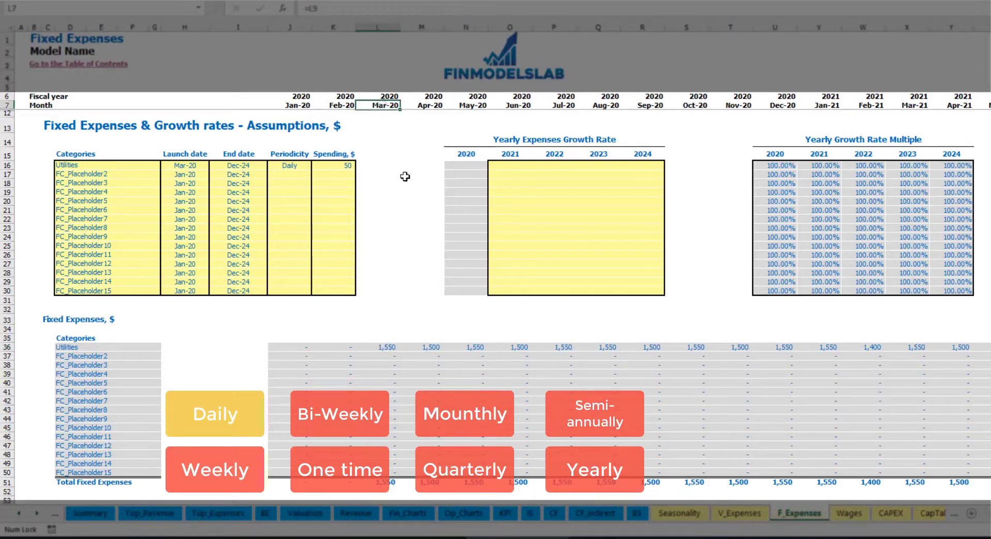
pyautogui.click(390, 348)
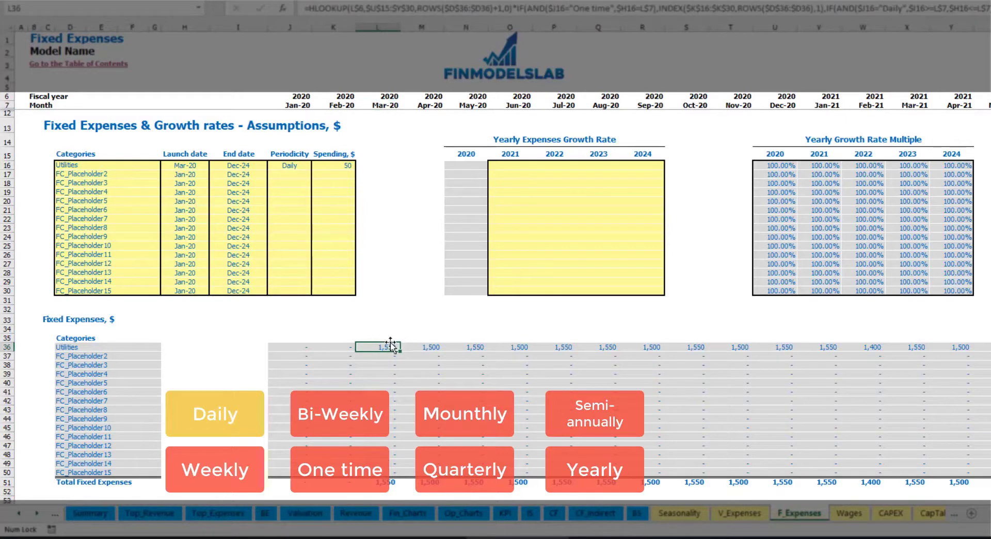
pyautogui.click(431, 347)
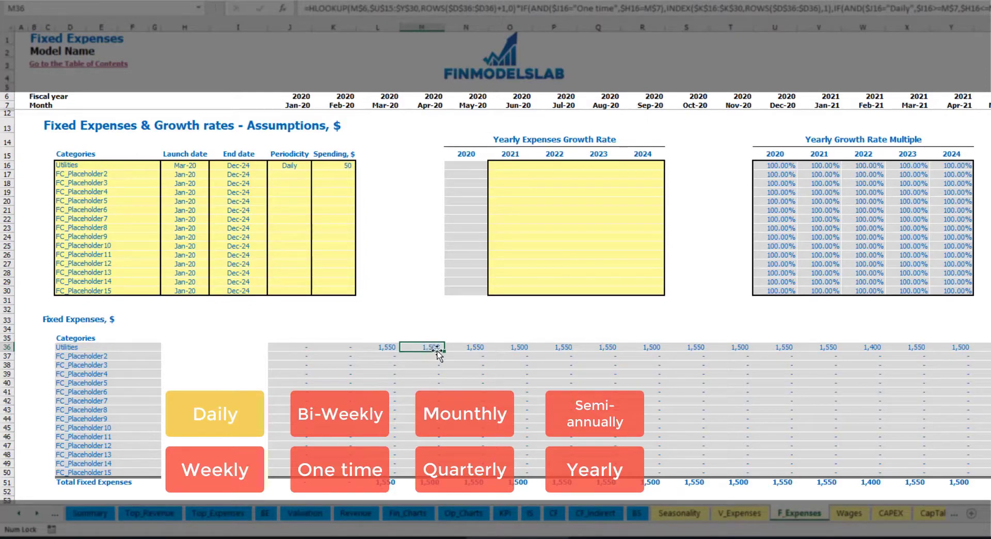
# Step: Set the Utilities yearly expenses growth rate to 5% for each year from 2021 through 2024
pyautogui.click(516, 167)
pyautogui.write('5')
pyautogui.press('Return')
pyautogui.press('Up')
pyautogui.hotkey('ctrl', 'c')
pyautogui.press('Right')
pyautogui.hotkey('shift', 'Right')
pyautogui.hotkey('shift', 'Right')
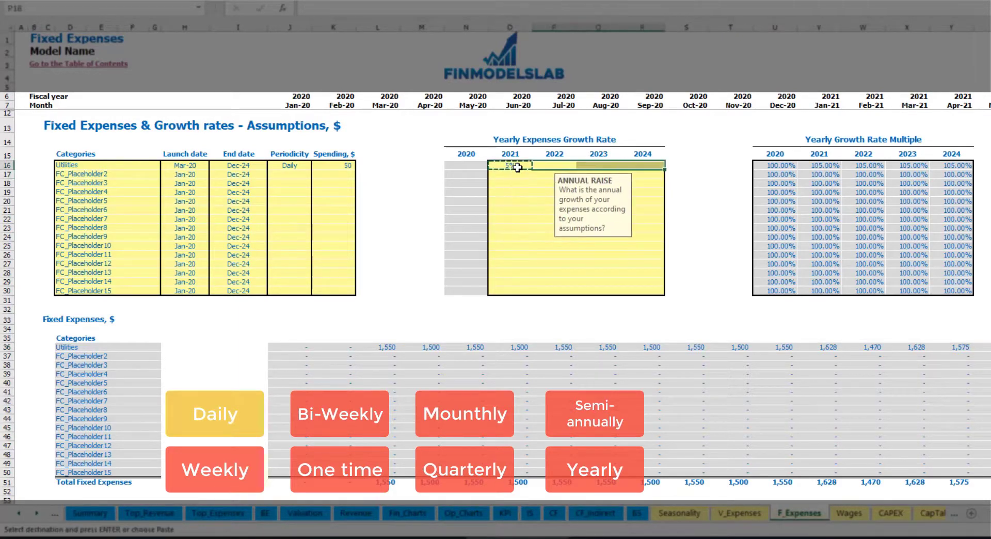
pyautogui.hotkey('ctrl', 'v')
pyautogui.moveTo(517, 165); pyautogui.dragTo(642, 166)
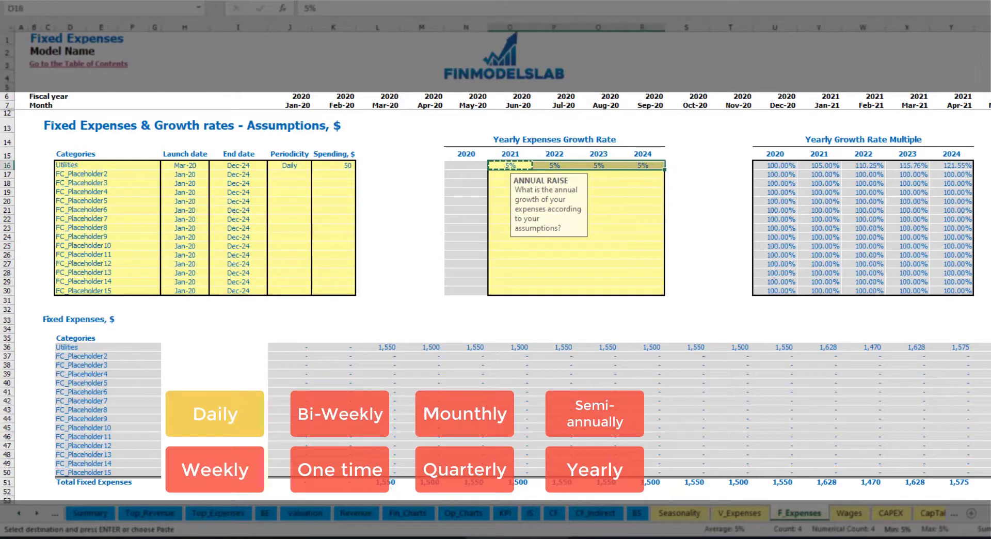
pyautogui.moveTo(987, 513); pyautogui.dragTo(919, 499)
# Step: Name the second fixed expense category Advertising
pyautogui.click(117, 172)
pyautogui.press('Escape')
pyautogui.write('Adverti')
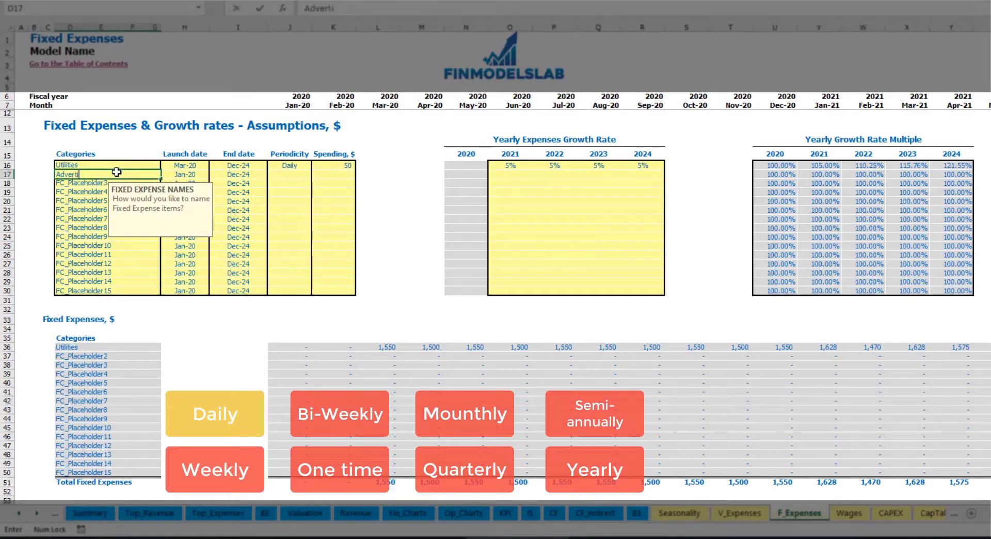
pyautogui.write('sing')
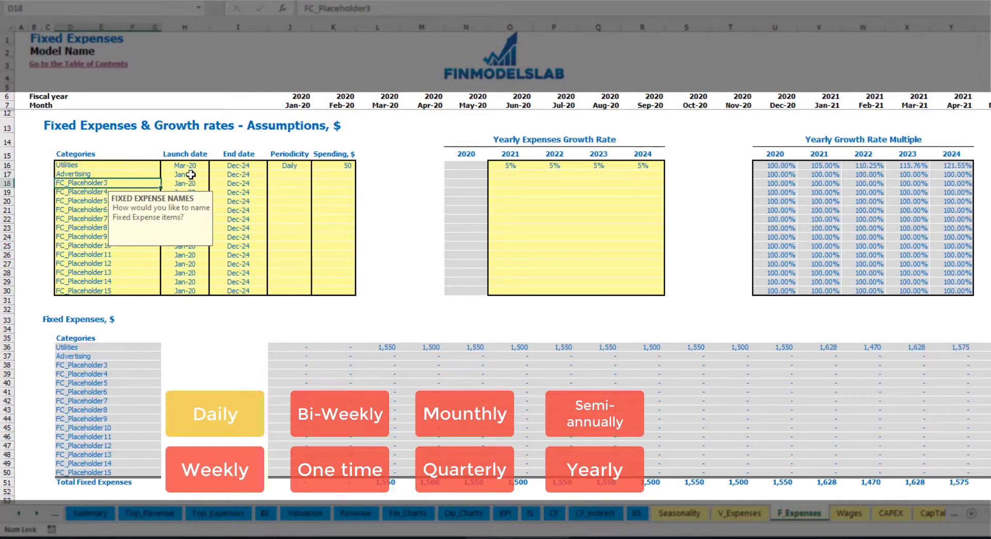
# Step: Set the Advertising launch date to Mar-20 and its end date to Aug-24
pyautogui.click(185, 175)
pyautogui.click(213, 174)
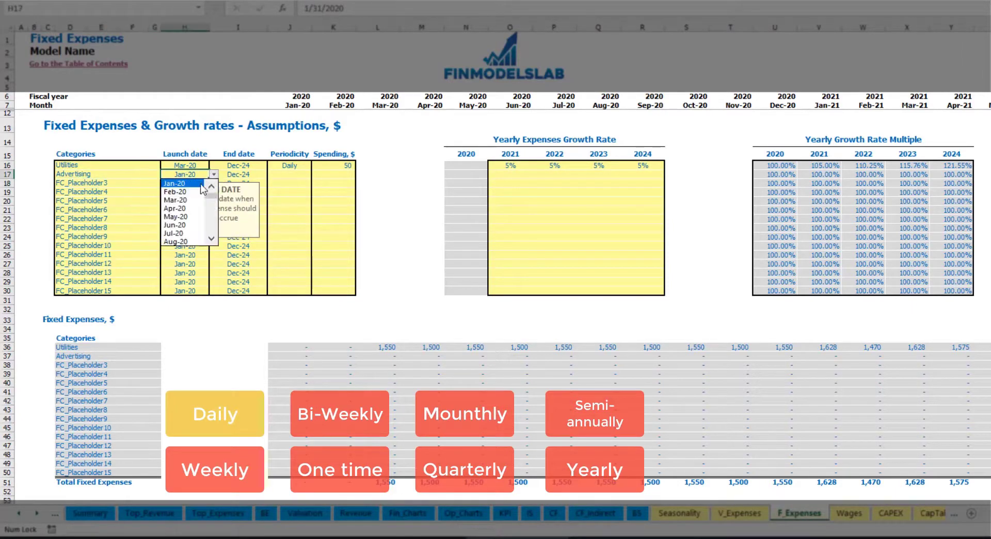
pyautogui.click(181, 201)
pyautogui.click(247, 174)
pyautogui.click(271, 174)
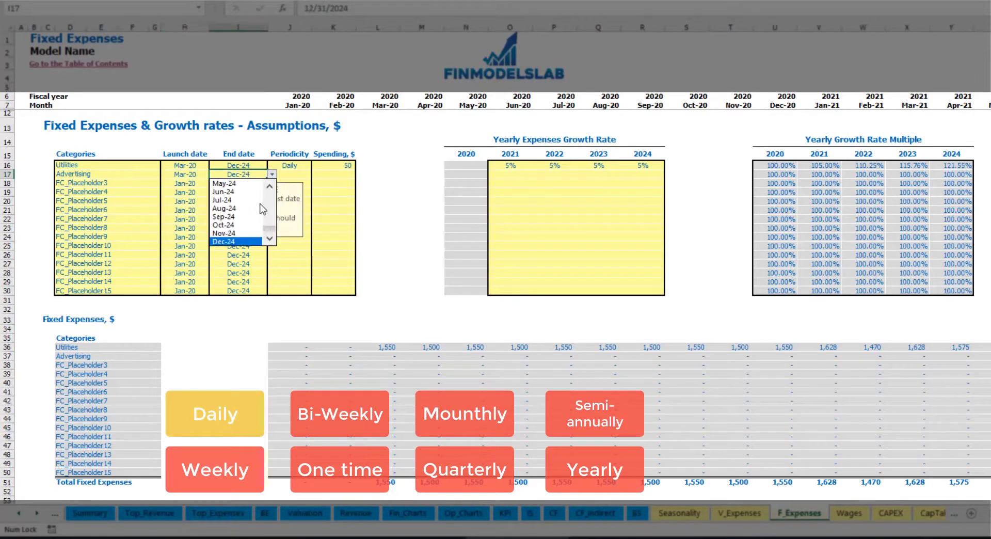
pyautogui.click(242, 211)
# Step: Set the Advertising periodicity to Weekly and its spending amount to 100
pyautogui.click(298, 175)
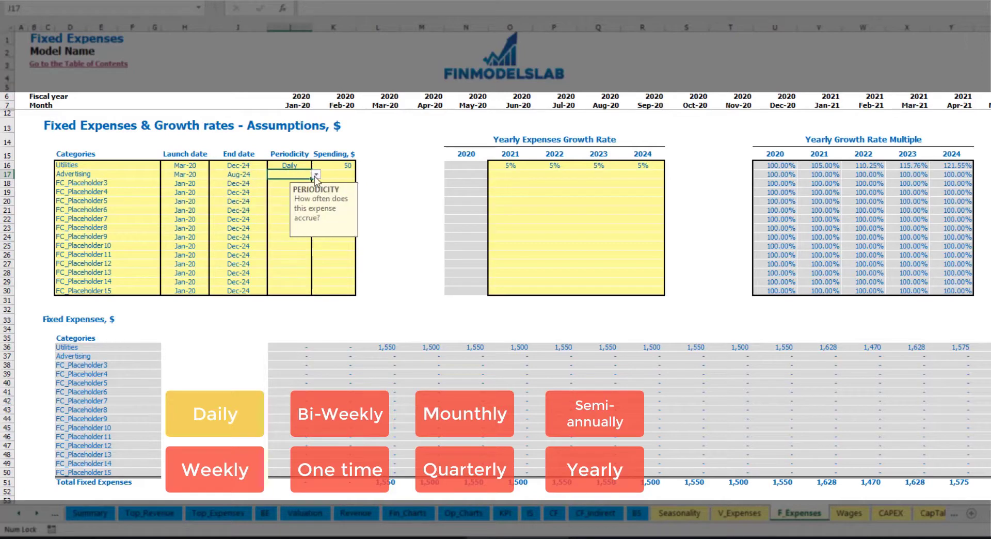
pyautogui.click(316, 174)
pyautogui.click(296, 196)
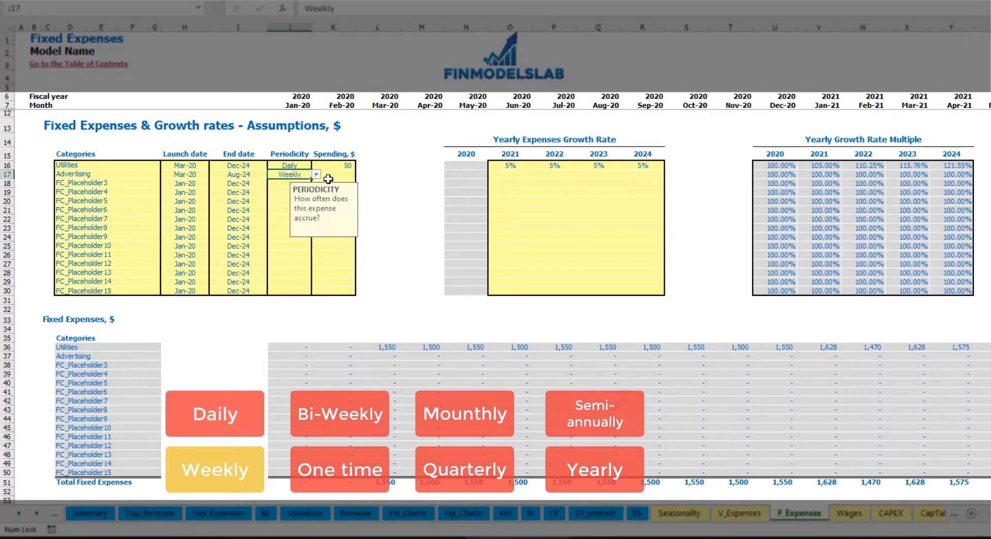
pyautogui.click(330, 177)
pyautogui.write('100')
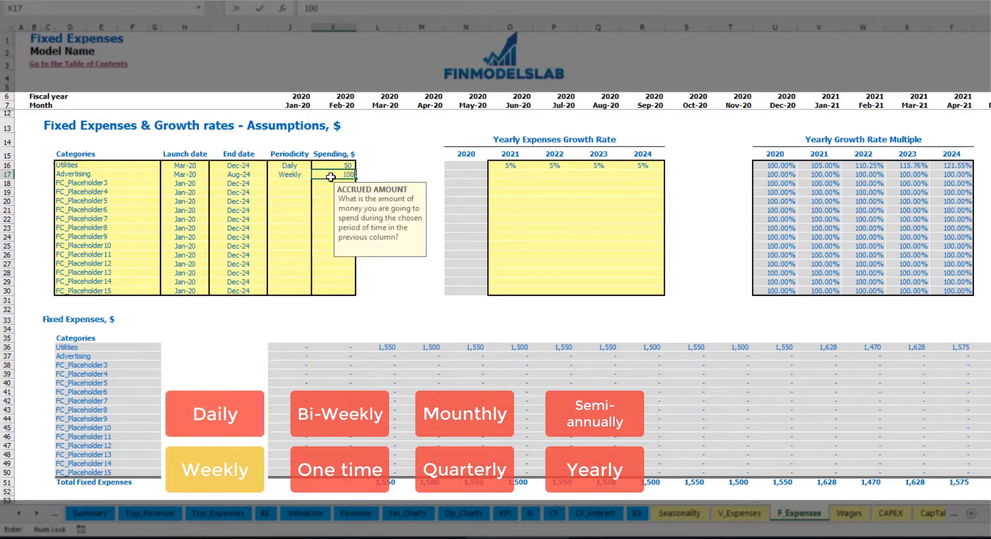
pyautogui.press('Return')
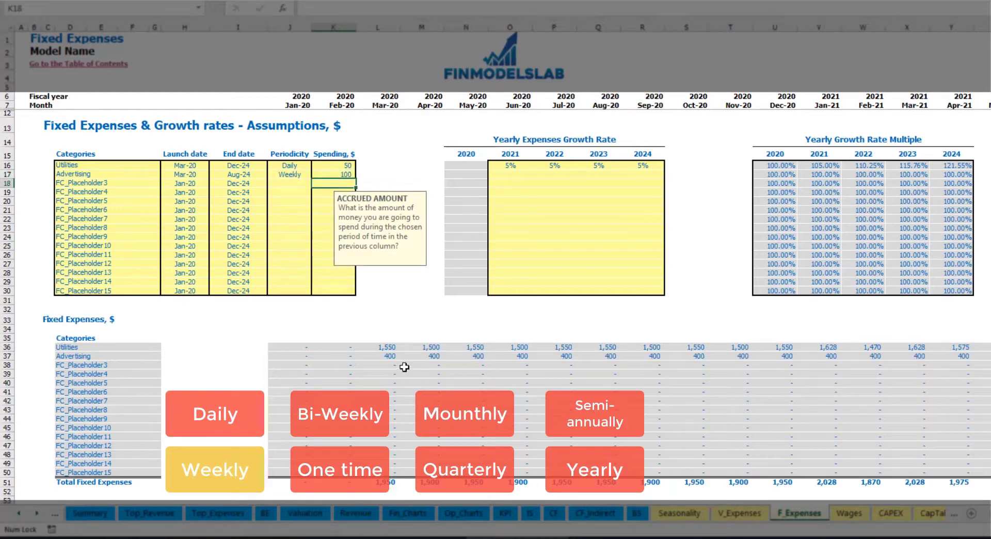
# Step: Check the Advertising monthly amounts from March 2020 through August 2024
pyautogui.click(392, 356)
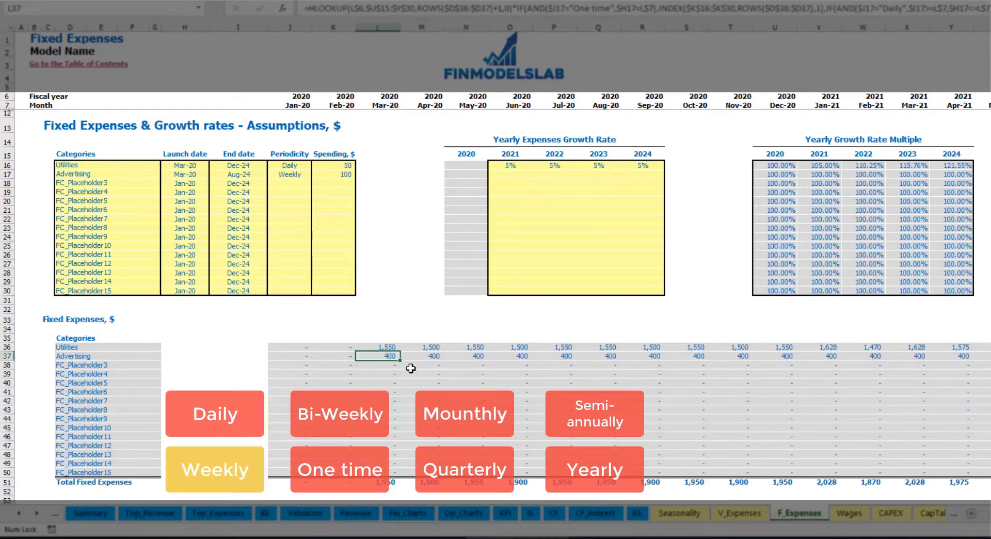
pyautogui.hscroll(10, 495, 258)
pyautogui.hscroll(1, 495, 258)
pyautogui.click(988, 27)
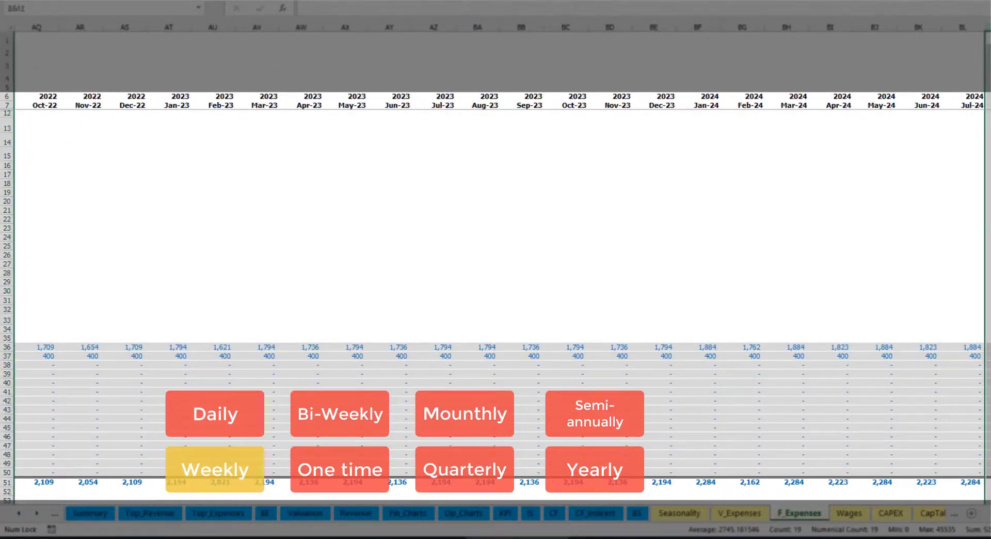
pyautogui.click(987, 356)
pyautogui.moveTo(988, 514); pyautogui.dragTo(802, 536)
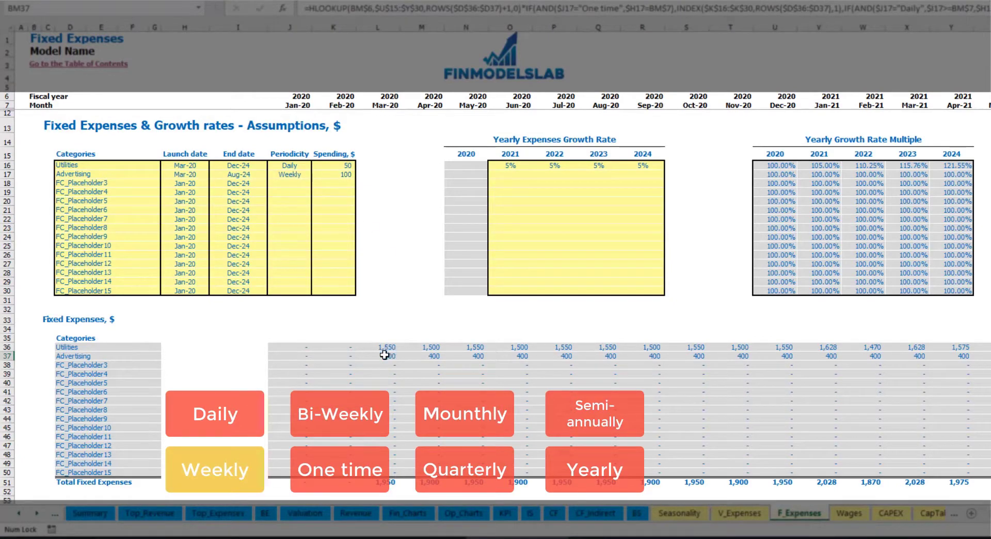
# Step: Change the Advertising periodicity to Bi-Weekly and its spending amount to 500
pyautogui.click(293, 173)
pyautogui.click(316, 174)
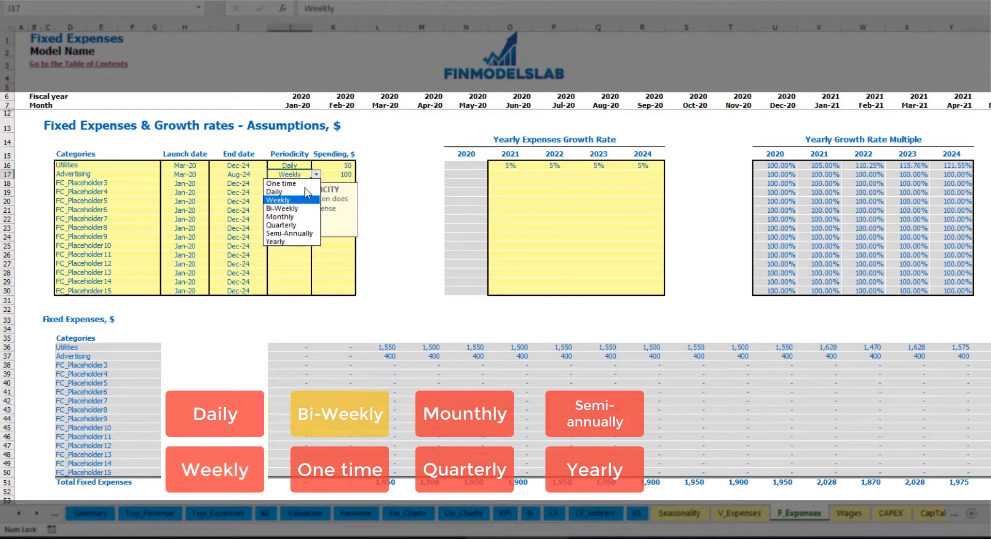
pyautogui.click(303, 208)
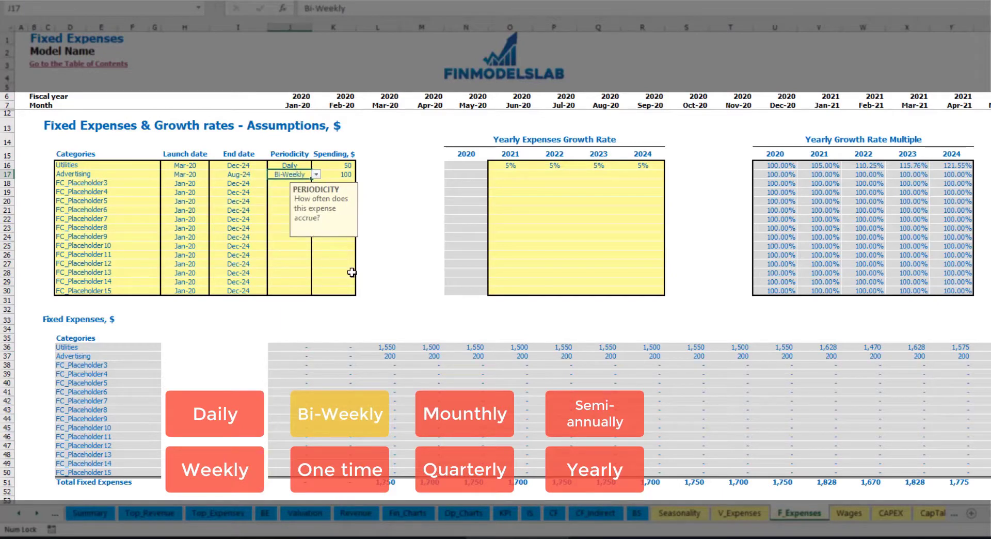
pyautogui.click(331, 175)
pyautogui.write('50')
pyautogui.press('Return')
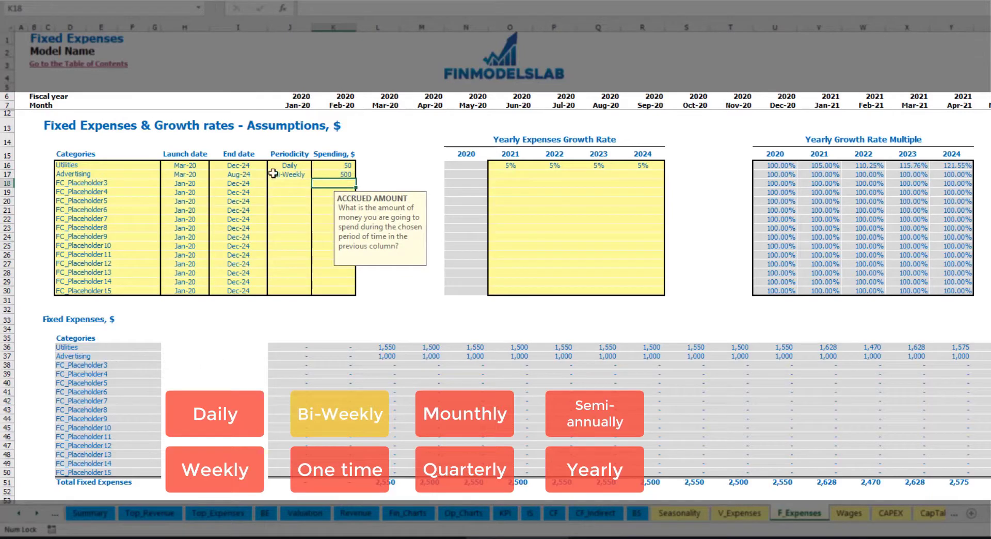
# Step: Change the Advertising launch date to Jul-20
pyautogui.click(192, 169)
pyautogui.click(201, 175)
pyautogui.click(218, 176)
pyautogui.click(206, 177)
pyautogui.click(212, 176)
pyautogui.click(209, 221)
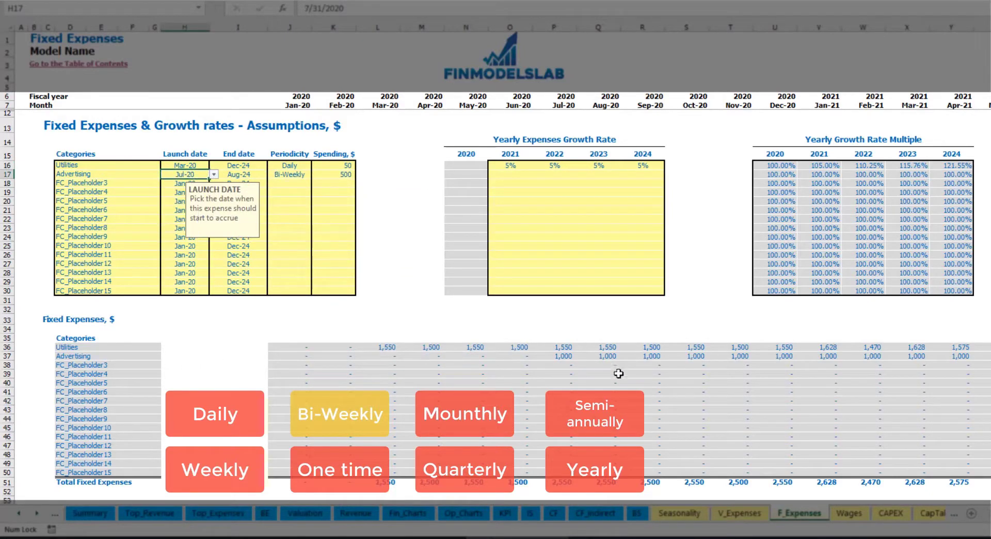
# Step: Examine the Advertising monthly amounts from July 2020 onward in the Fixed Expenses table
pyautogui.click(565, 358)
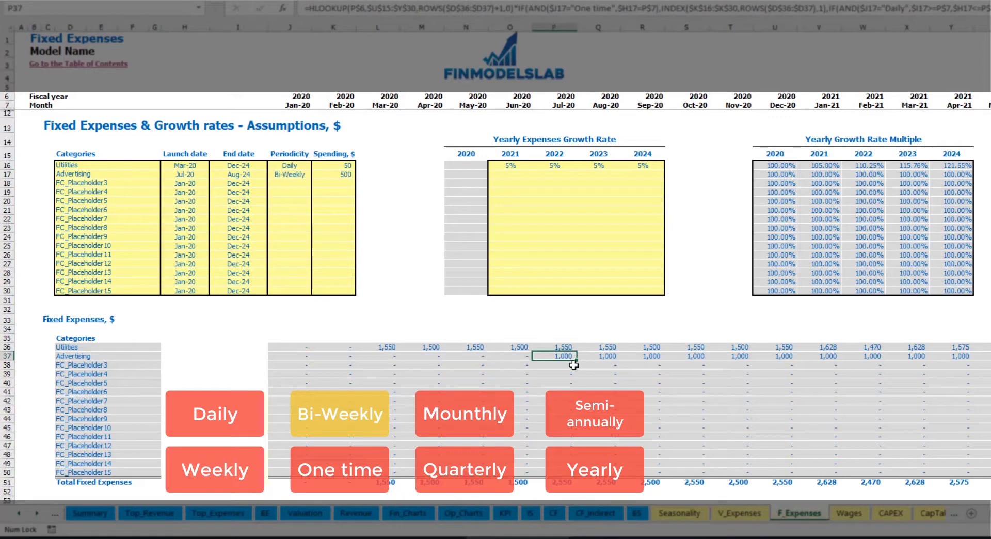
pyautogui.press('Right')
pyautogui.press('Right')
pyautogui.press('Right')
pyautogui.press('Right')
pyautogui.press('Right')
pyautogui.press('Right')
pyautogui.press('Right')
pyautogui.press('Right')
pyautogui.press('Right')
pyautogui.press('Right')
pyautogui.press('Right')
pyautogui.press('Right')
pyautogui.press('Right')
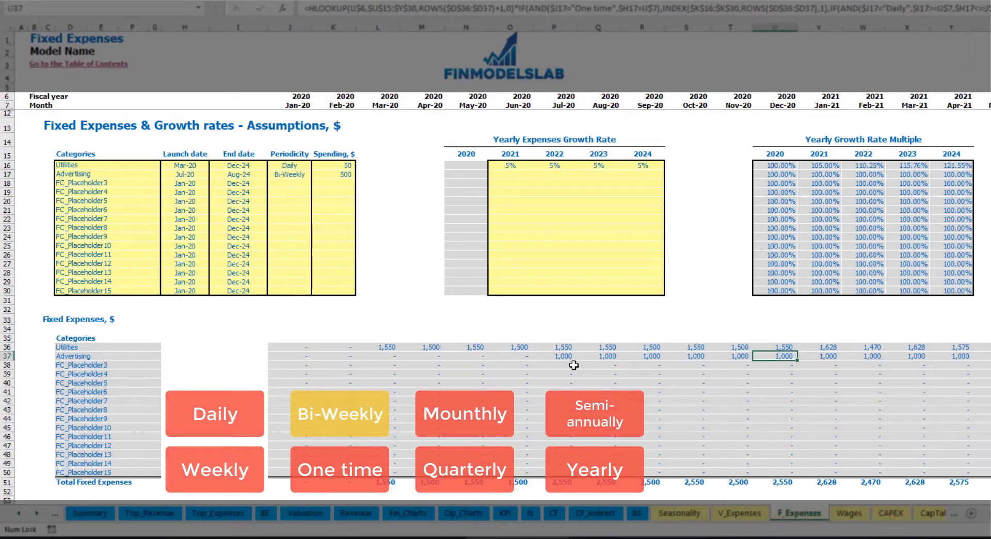
pyautogui.press('Right')
pyautogui.press('Right')
pyautogui.press('Right')
pyautogui.press('Right')
pyautogui.press('Right')
pyautogui.press('Right')
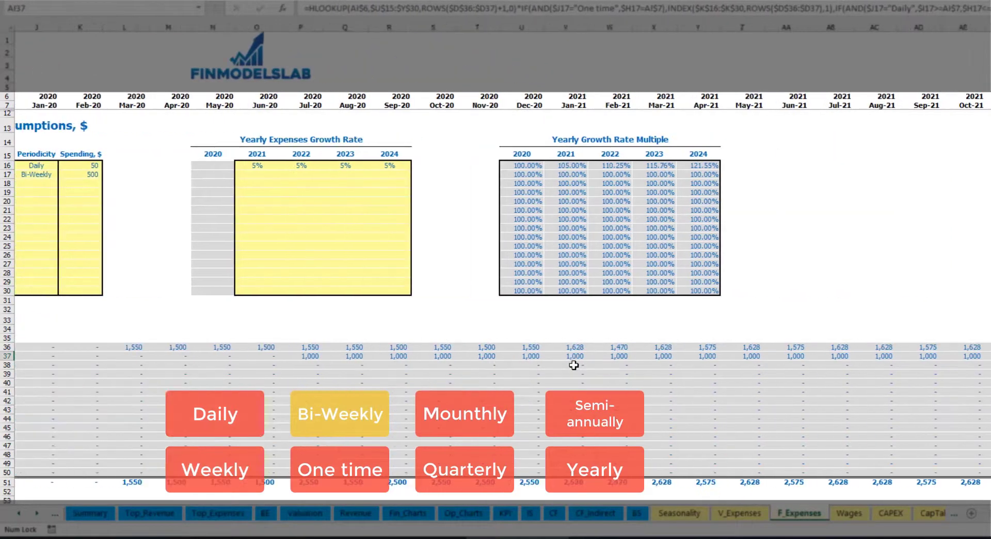
pyautogui.hotkey('ctrl', 'Left')
pyautogui.hotkey('ctrl', 'Left')
pyautogui.hotkey('ctrl', 'Left')
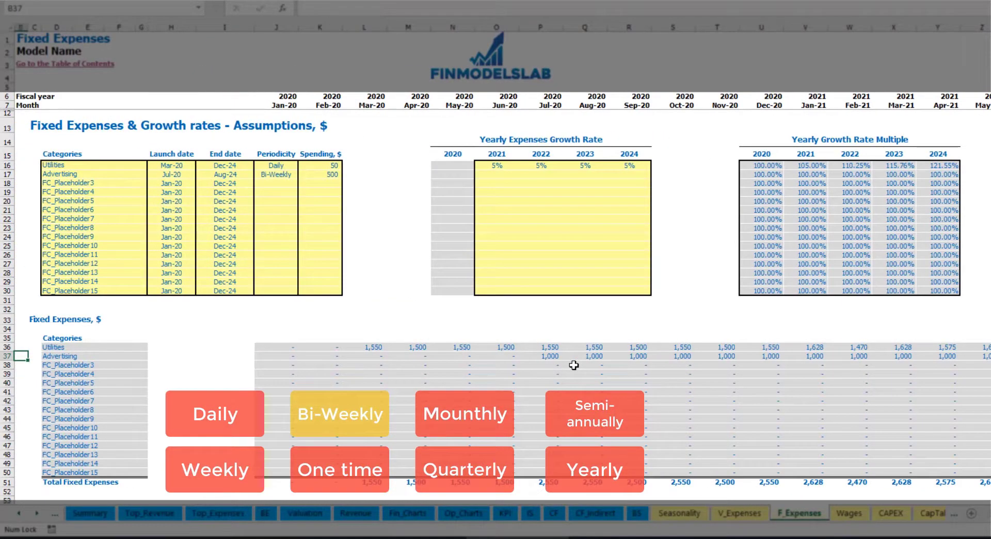
pyautogui.click(541, 357)
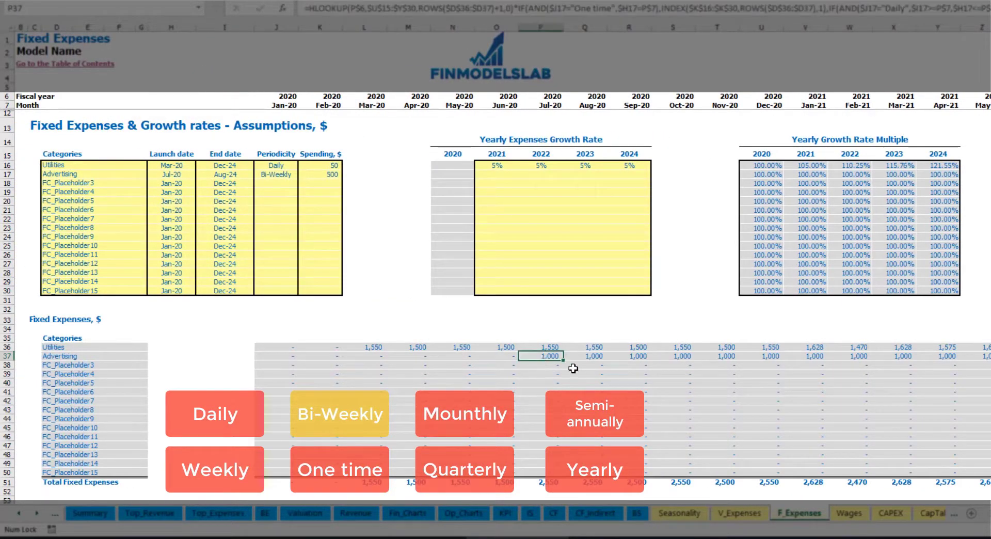
# Step: Set the Advertising yearly expenses growth rate to 3% for 2021 through 2024 and check its January 2021 amount
pyautogui.click(496, 176)
pyautogui.write('3')
pyautogui.press('Return')
pyautogui.press('Up')
pyautogui.hotkey('ctrl', 'c')
pyautogui.press('Right')
pyautogui.hotkey('shift', 'Right')
pyautogui.hotkey('shift', 'Right')
pyautogui.hotkey('ctrl', 'v')
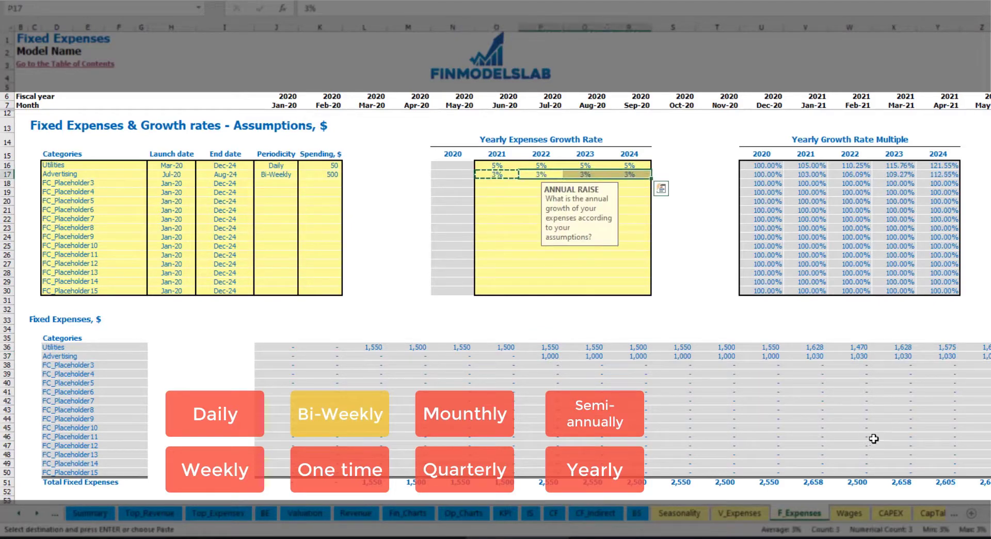
pyautogui.click(990, 365)
pyautogui.click(949, 354)
pyautogui.click(831, 356)
pyautogui.click(805, 352)
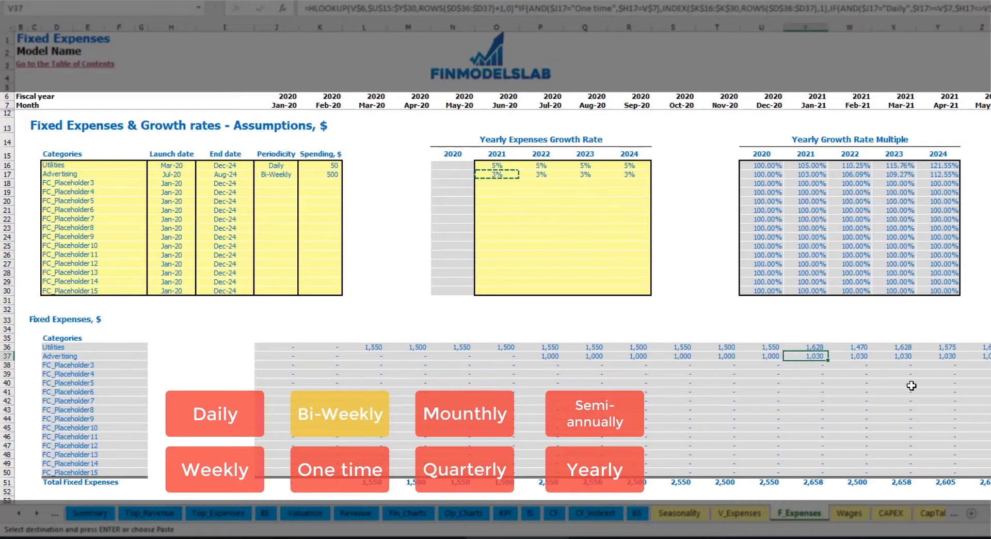
# Step: Examine the Advertising monthly amounts through 2024 against its end date
pyautogui.hscroll(10, 496, 258)
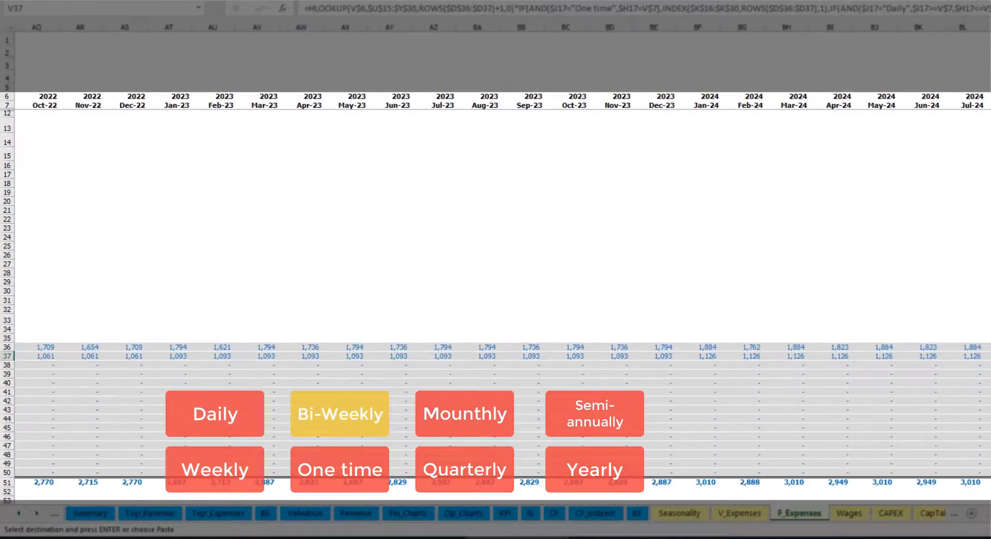
pyautogui.click(988, 26)
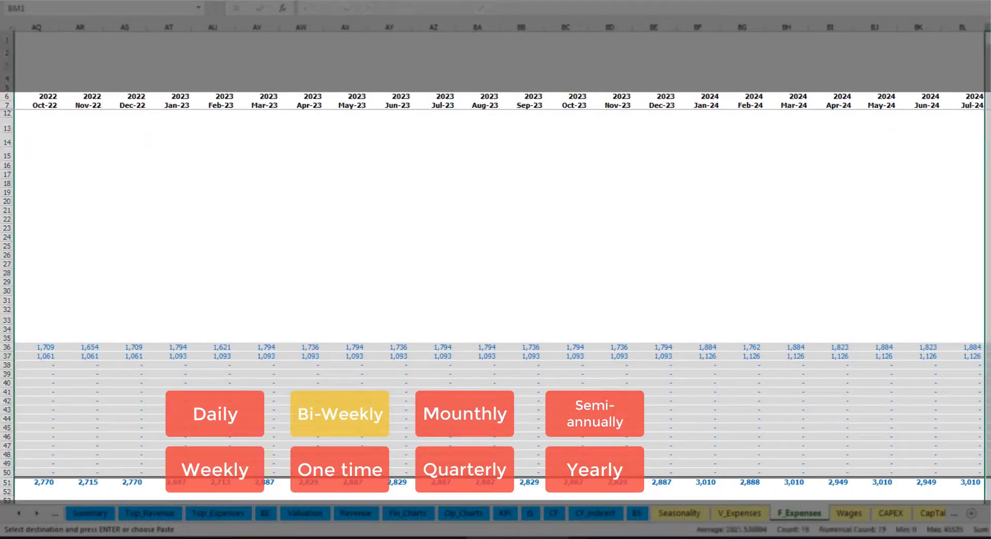
pyautogui.hscroll(-15, 495, 258)
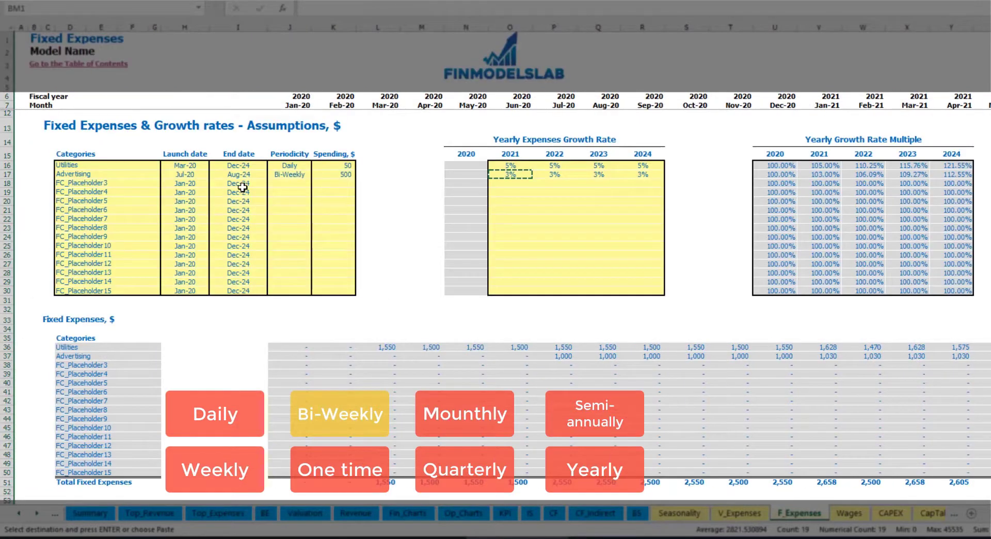
pyautogui.click(244, 174)
# Step: Rename the FC_Placeholder3 expense category as Office Setup and set its periodicity to One time
pyautogui.click(87, 182)
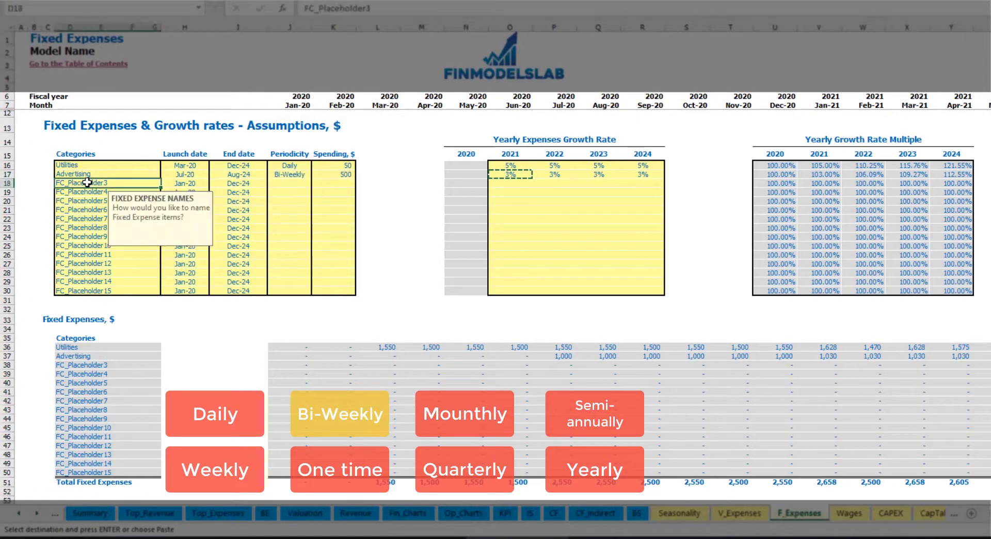
pyautogui.write('Setup')
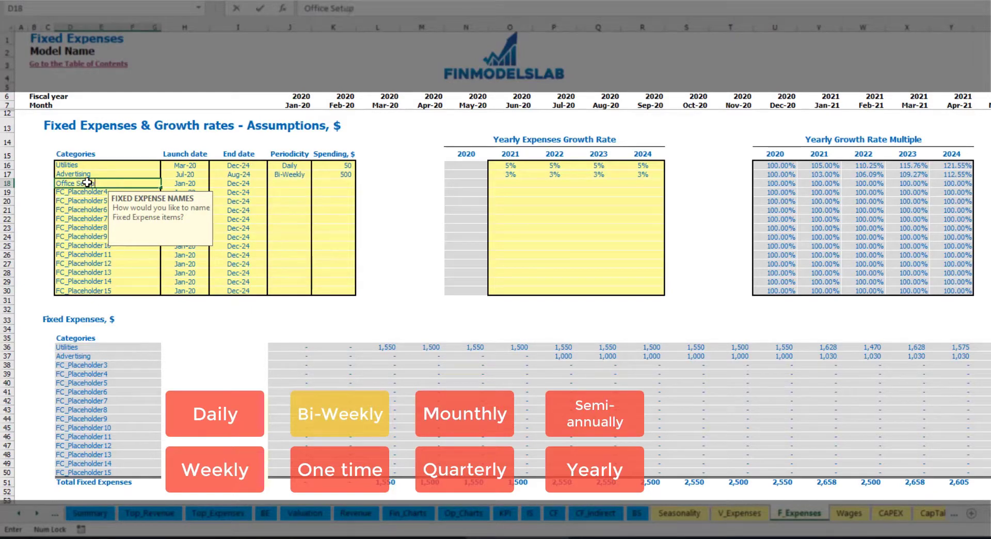
pyautogui.press('Return')
pyautogui.click(292, 185)
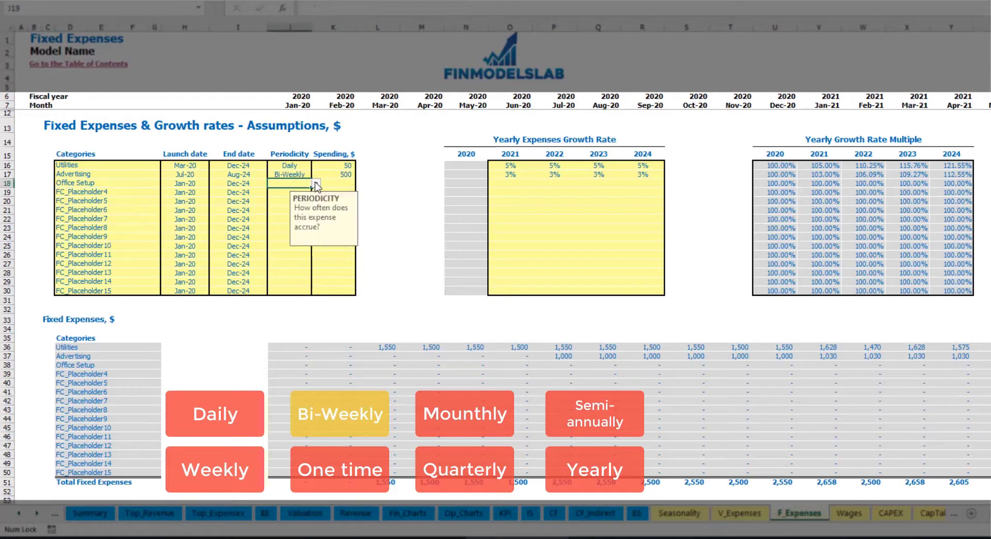
pyautogui.click(316, 183)
pyautogui.click(289, 192)
# Step: Set the Office Setup launch date to Feb-20 and its spending to 5,000, and check its February 2020 amount
pyautogui.click(200, 183)
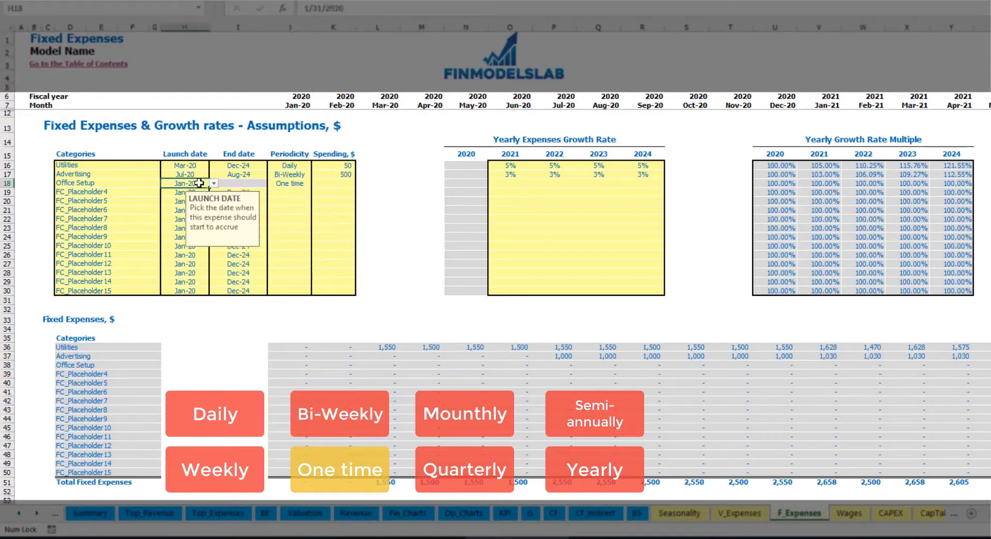
pyautogui.click(214, 184)
pyautogui.press('Escape')
pyautogui.click(326, 184)
pyautogui.write('5000')
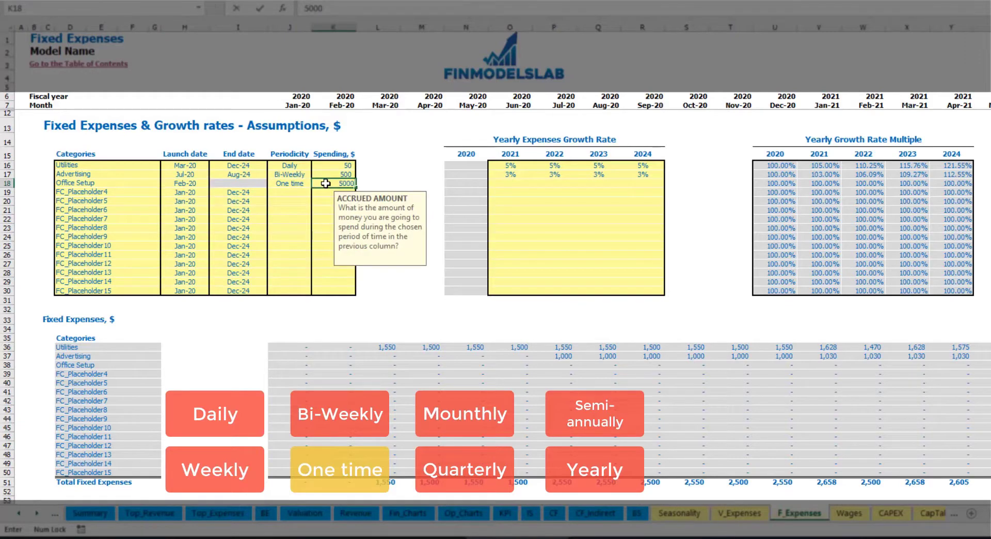
pyautogui.press('Return')
pyautogui.moveTo(510, 183); pyautogui.dragTo(642, 183)
pyautogui.click(349, 364)
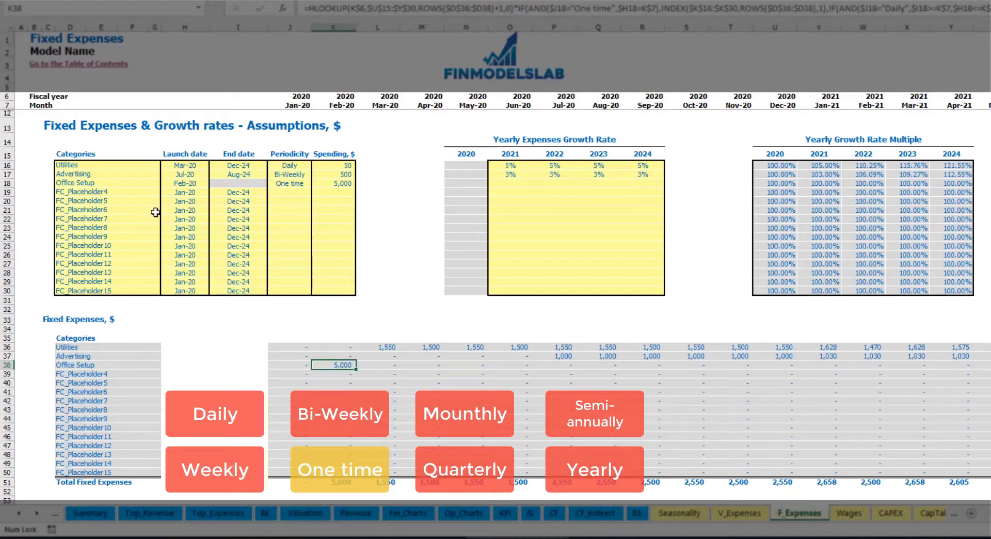
# Step: Rename the FC_Placeholder4 expense category as Insurance and review its launch and end dates
pyautogui.click(136, 194)
pyautogui.write('Insurance')
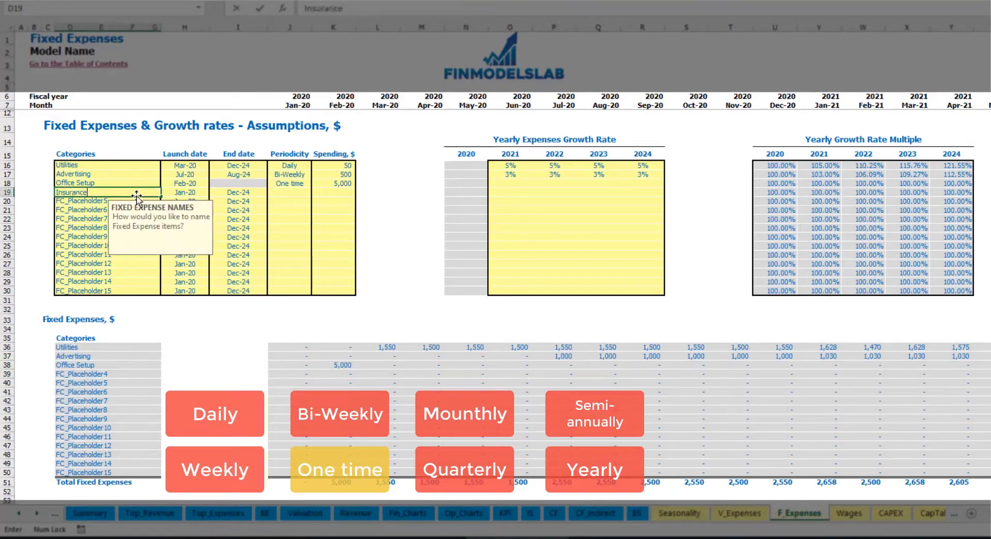
pyautogui.press('Return')
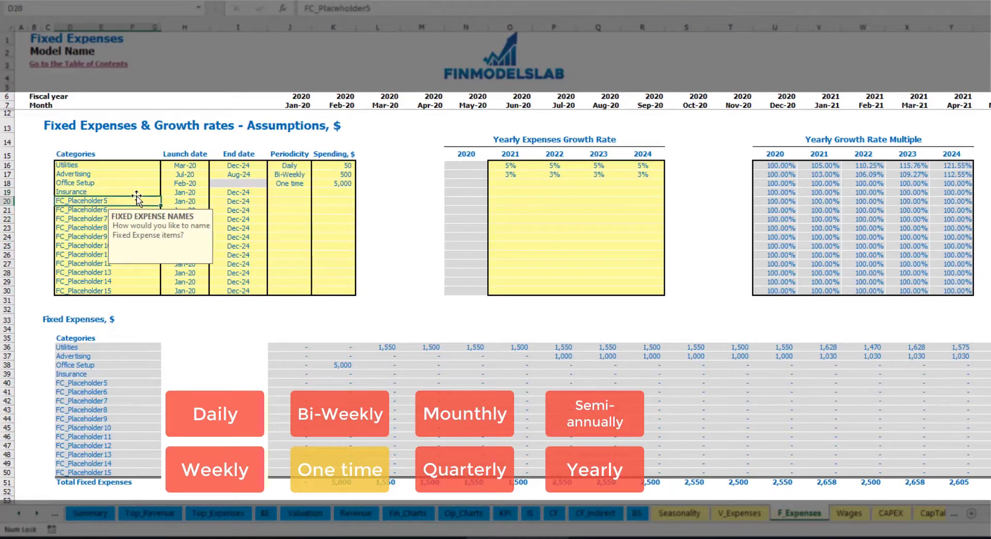
pyautogui.click(185, 194)
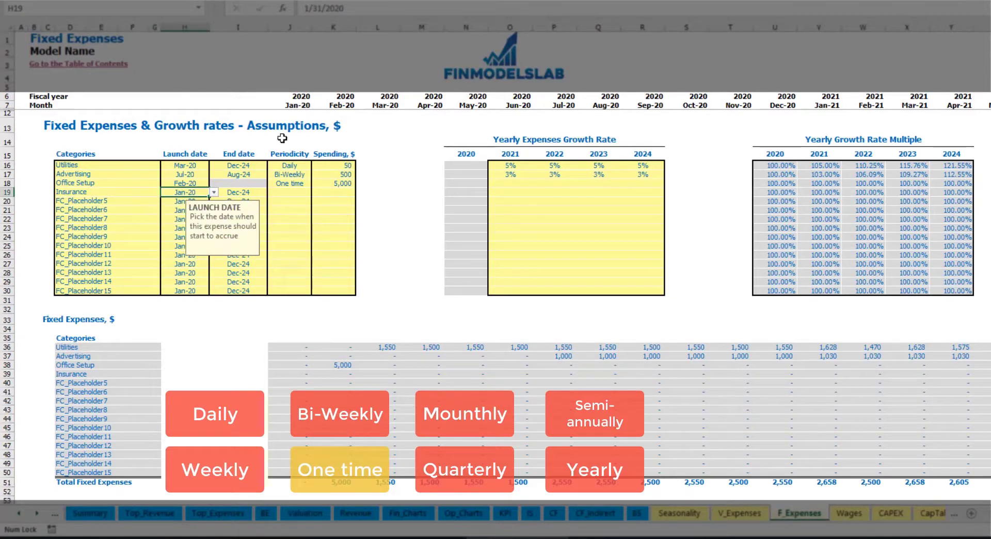
pyautogui.click(251, 194)
# Step: Set the Insurance periodicity to Monthly and its spending amount to 1,000
pyautogui.click(298, 194)
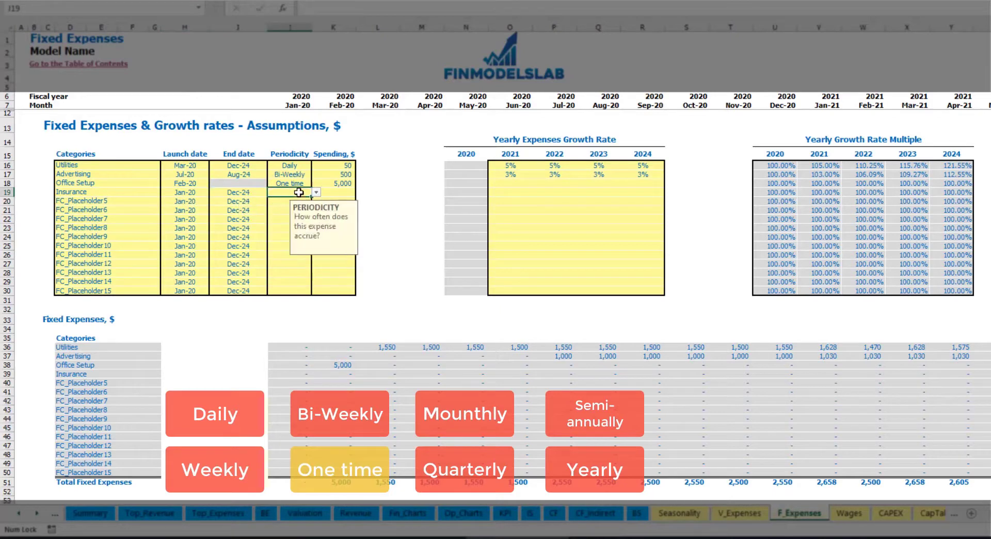
pyautogui.click(316, 193)
pyautogui.click(283, 234)
pyautogui.click(340, 192)
pyautogui.write('1,0')
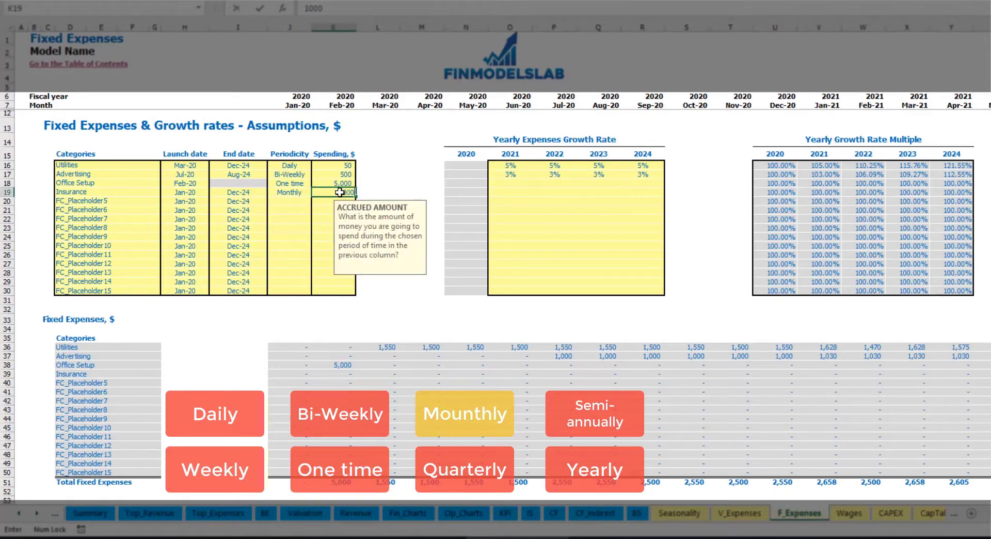
pyautogui.write('00')
# Step: Set the Insurance yearly expenses growth rates to 5% for 2021, 3% for 2022, 2% for 2023 and 1% for 2024
pyautogui.click(511, 198)
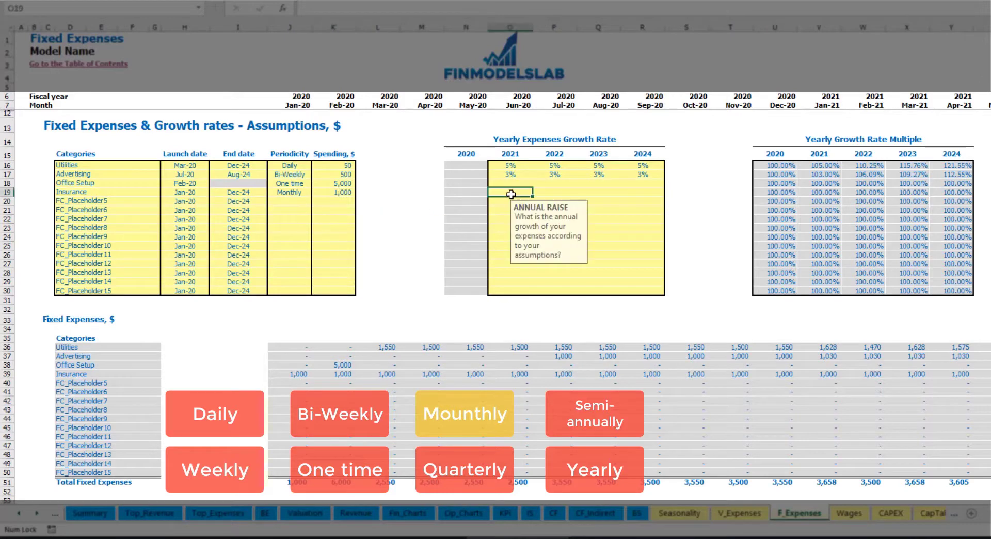
pyautogui.click(511, 193)
pyautogui.write('5')
pyautogui.press('Tab')
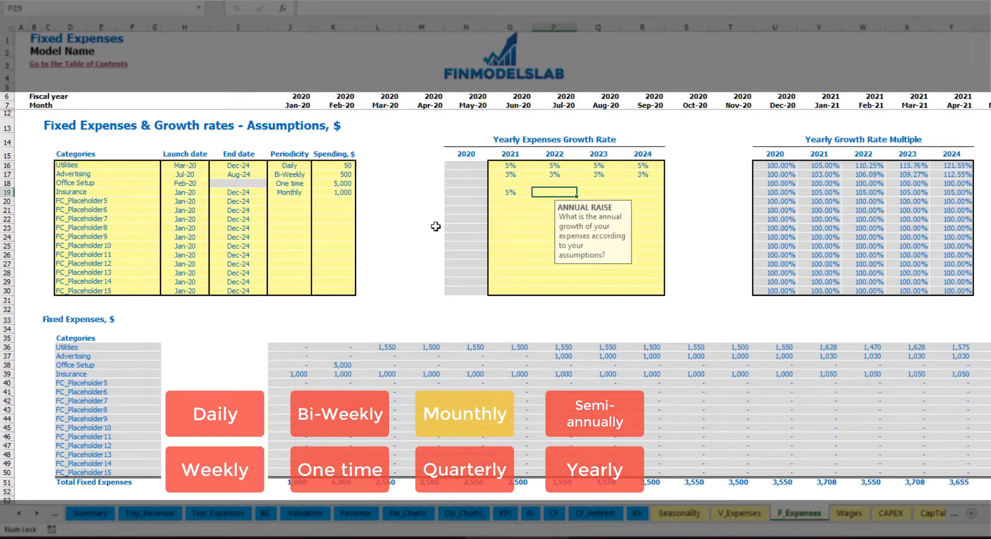
pyautogui.write('3')
pyautogui.press('Tab')
pyautogui.write('2')
pyautogui.press('Down')
pyautogui.press('Up')
pyautogui.press('Right')
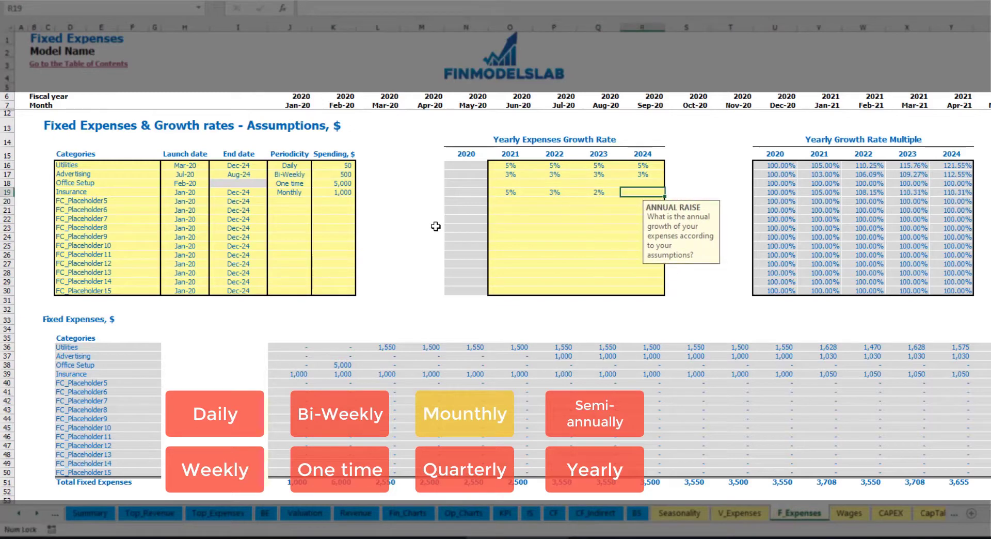
pyautogui.write('1')
pyautogui.press('Return')
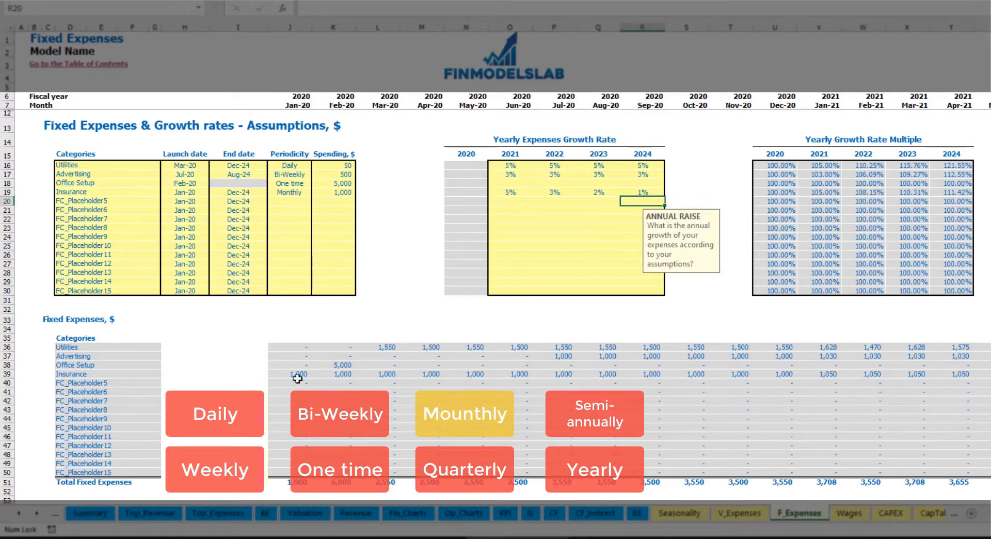
# Step: Examine the Insurance monthly amounts in the Fixed Expenses table from January 2020 through 2021
pyautogui.moveTo(299, 375); pyautogui.dragTo(806, 374)
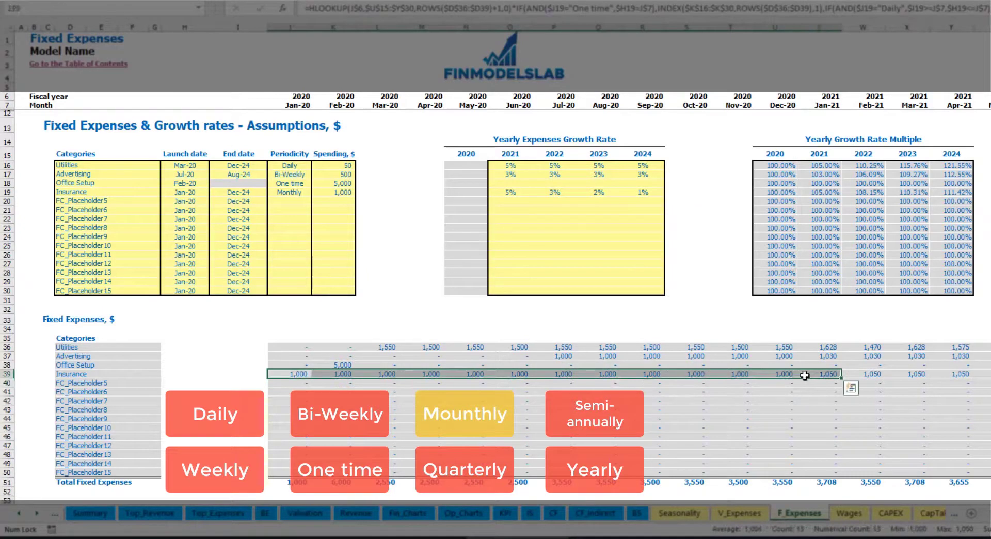
pyautogui.click(805, 375)
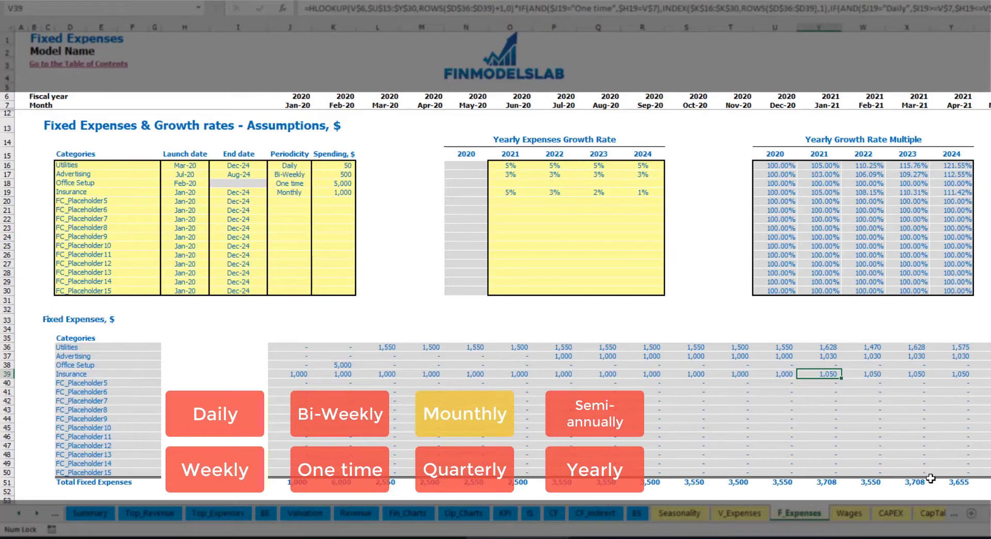
pyautogui.hscroll(3, 496, 258)
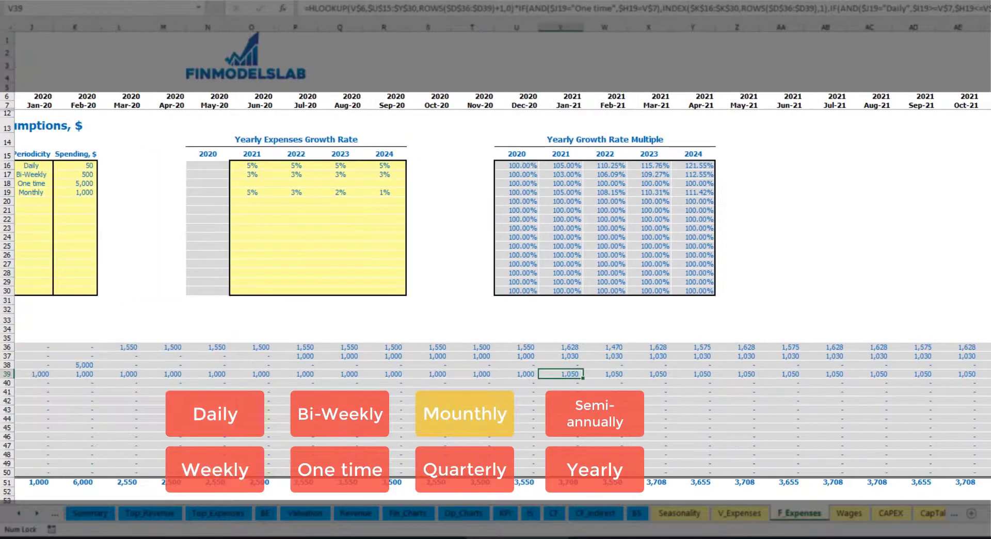
pyautogui.hscroll(-1, 495, 258)
pyautogui.click(990, 26)
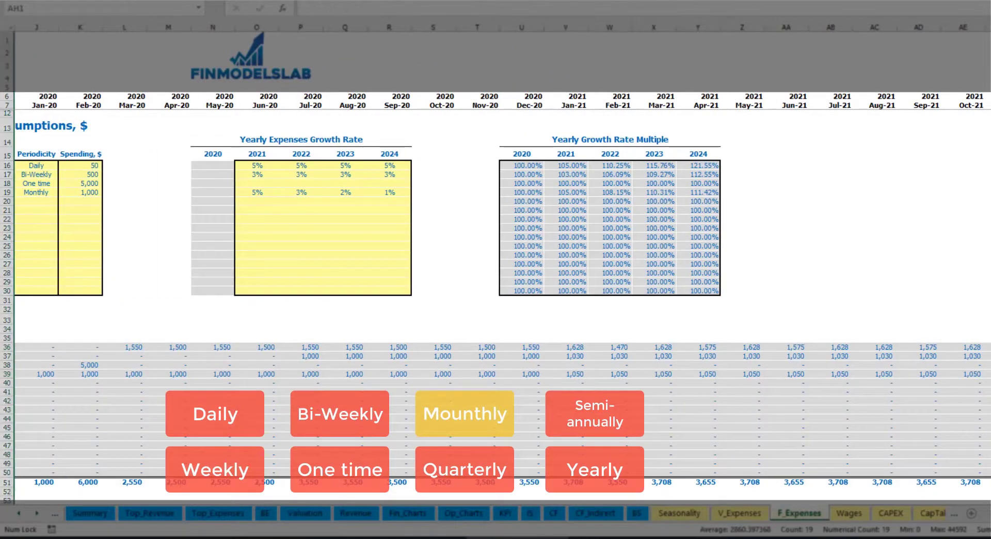
pyautogui.click(990, 374)
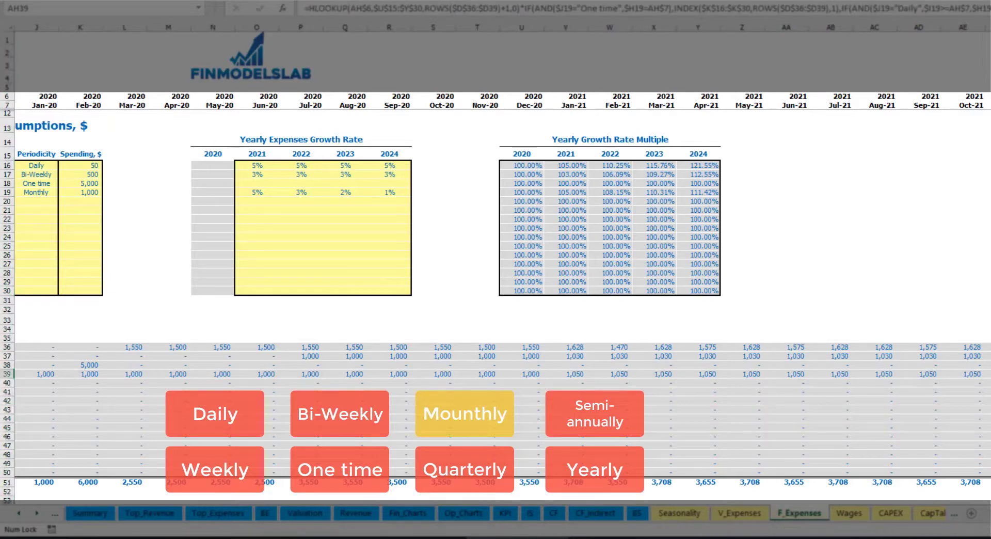
pyautogui.hscroll(-10, 495, 258)
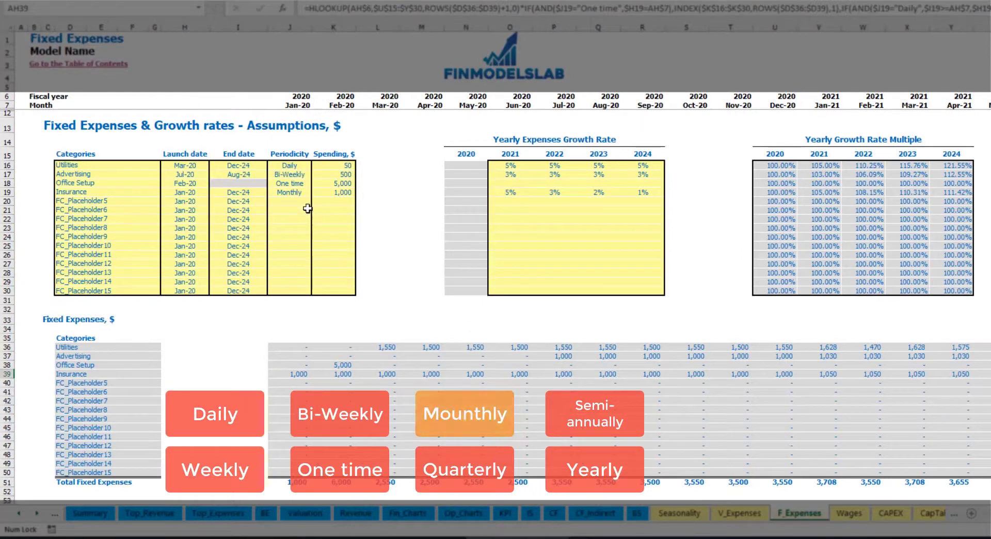
# Step: Change the Insurance periodicity to Quarterly and check its January, April and July 2020 amounts
pyautogui.click(299, 193)
pyautogui.click(315, 194)
pyautogui.click(312, 238)
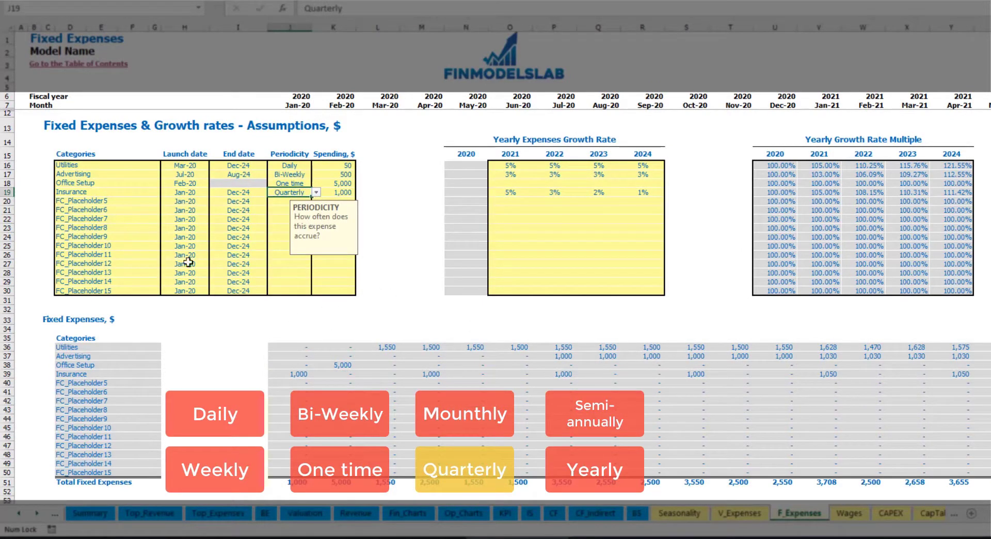
pyautogui.click(286, 374)
pyautogui.click(427, 372)
pyautogui.click(551, 377)
# Step: Change the Insurance launch date to Feb-20 and check its February, May and August 2020 amounts
pyautogui.click(200, 190)
pyautogui.click(213, 192)
pyautogui.click(187, 209)
pyautogui.click(347, 372)
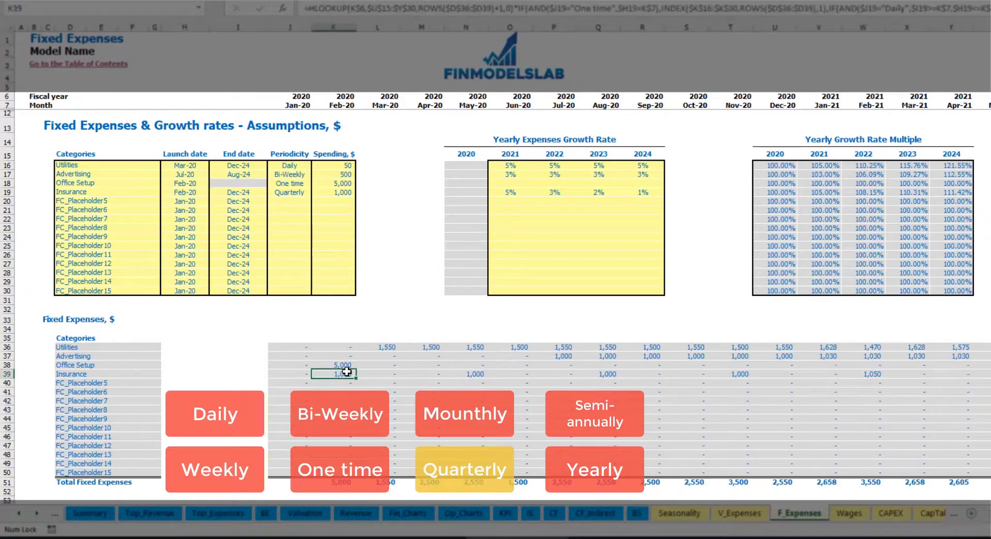
pyautogui.click(475, 374)
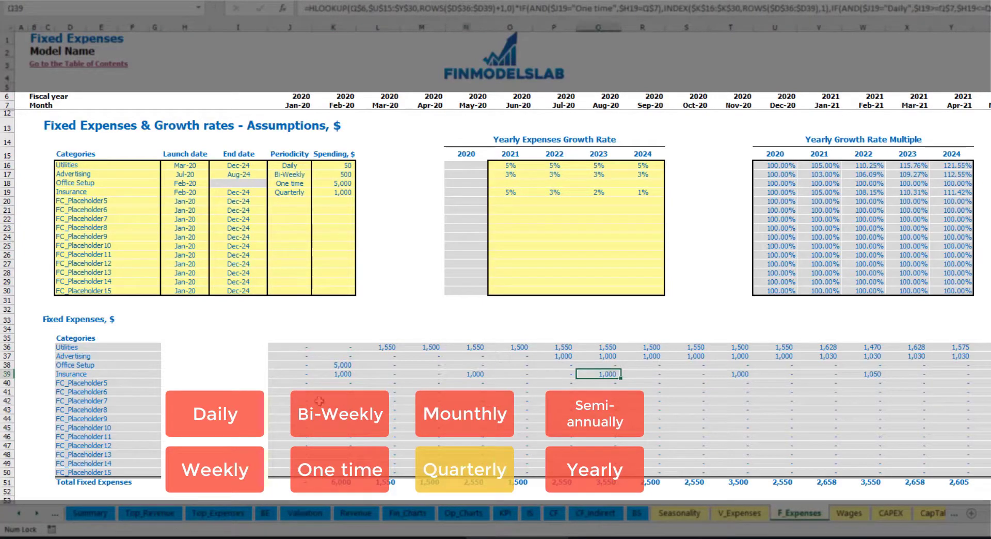
pyautogui.click(333, 374)
pyautogui.click(478, 374)
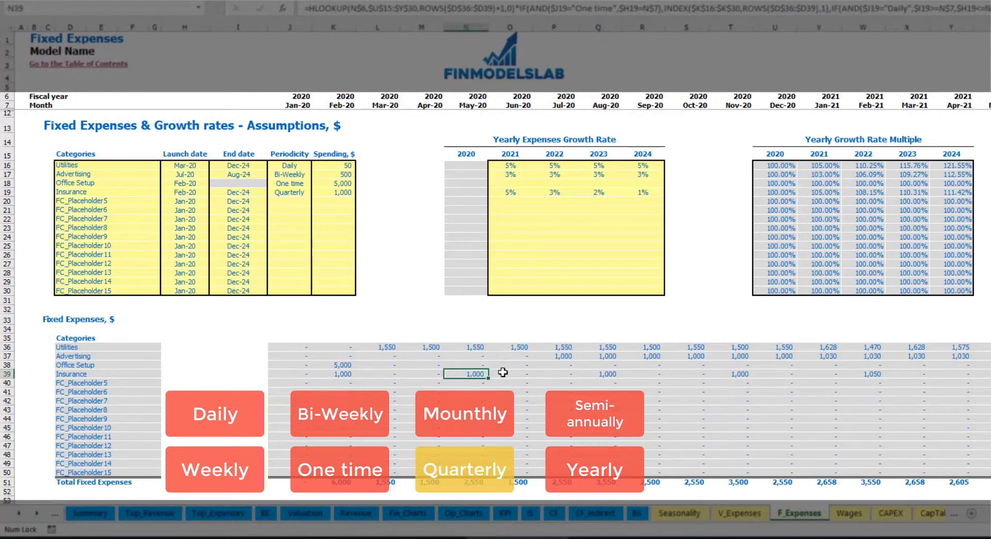
# Step: Change the Insurance periodicity to Semi-Annually and check its amounts from February 2020 to February 2021
pyautogui.click(306, 193)
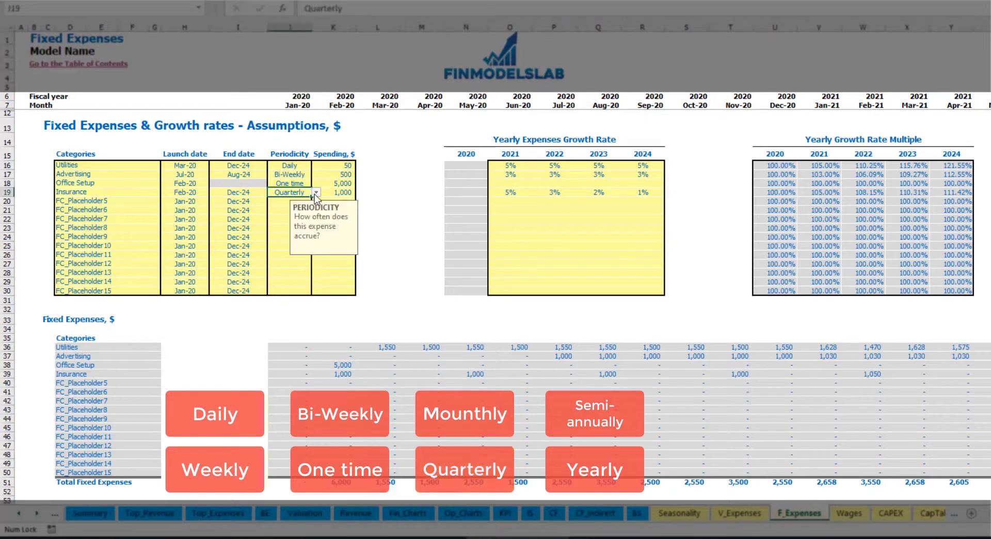
pyautogui.click(315, 192)
pyautogui.click(304, 251)
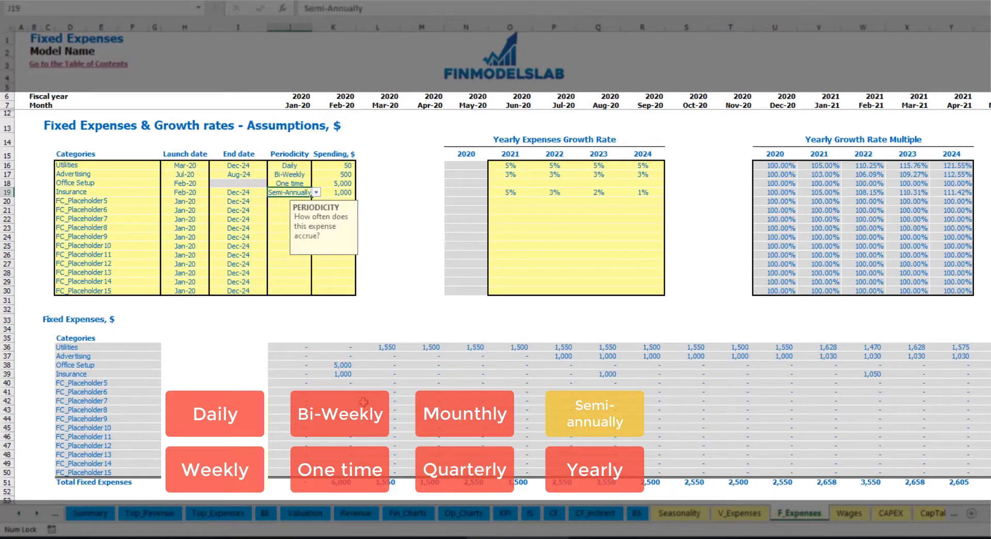
pyautogui.moveTo(340, 375); pyautogui.dragTo(827, 374)
pyautogui.click(862, 383)
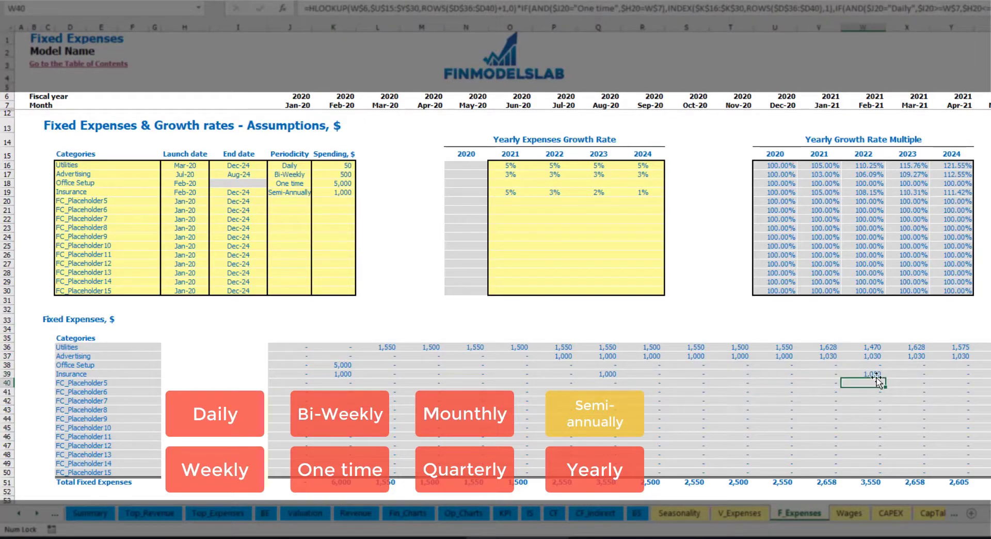
# Step: Change the Insurance periodicity to Yearly and check its amounts against the launch and end dates
pyautogui.click(297, 192)
pyautogui.click(316, 192)
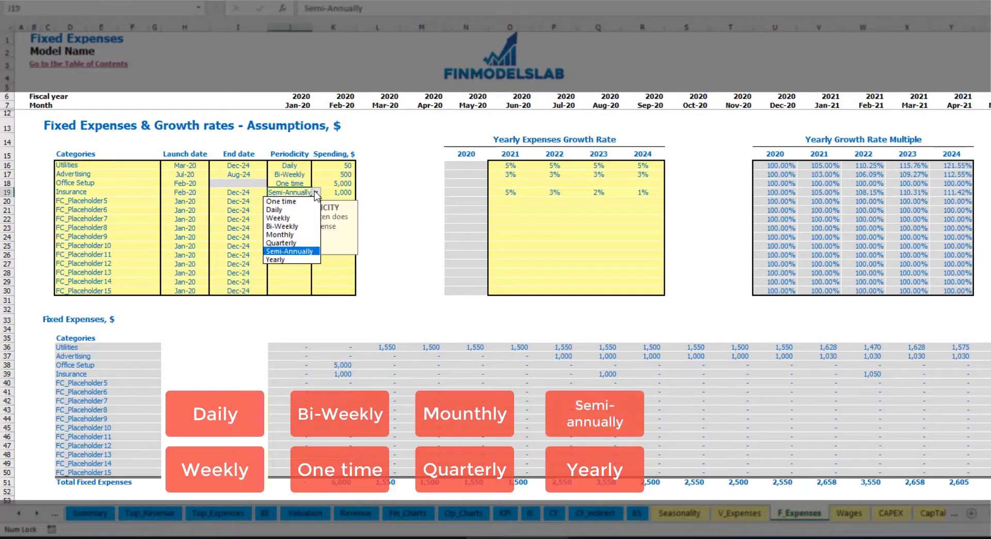
pyautogui.click(283, 259)
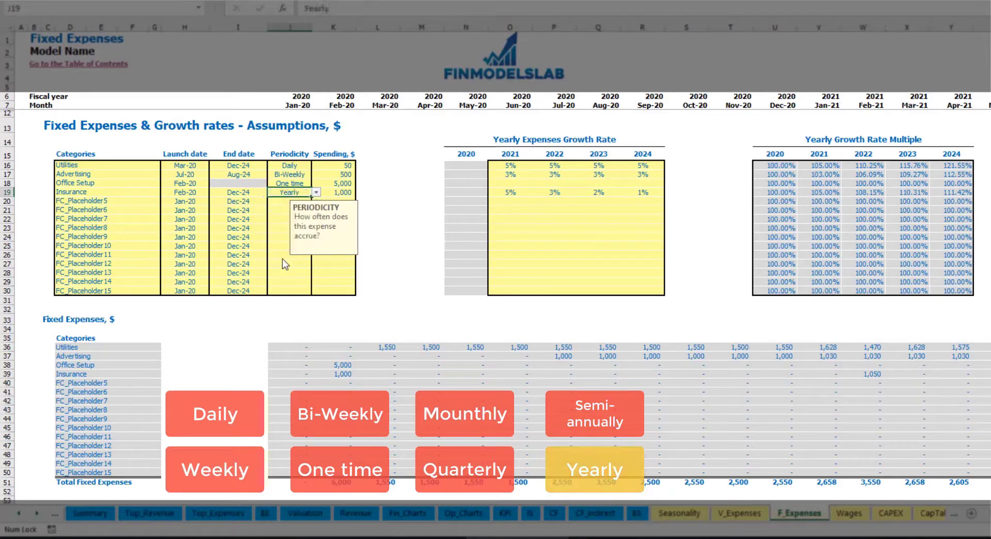
pyautogui.click(336, 375)
pyautogui.moveTo(355, 378); pyautogui.dragTo(988, 376)
pyautogui.click(196, 195)
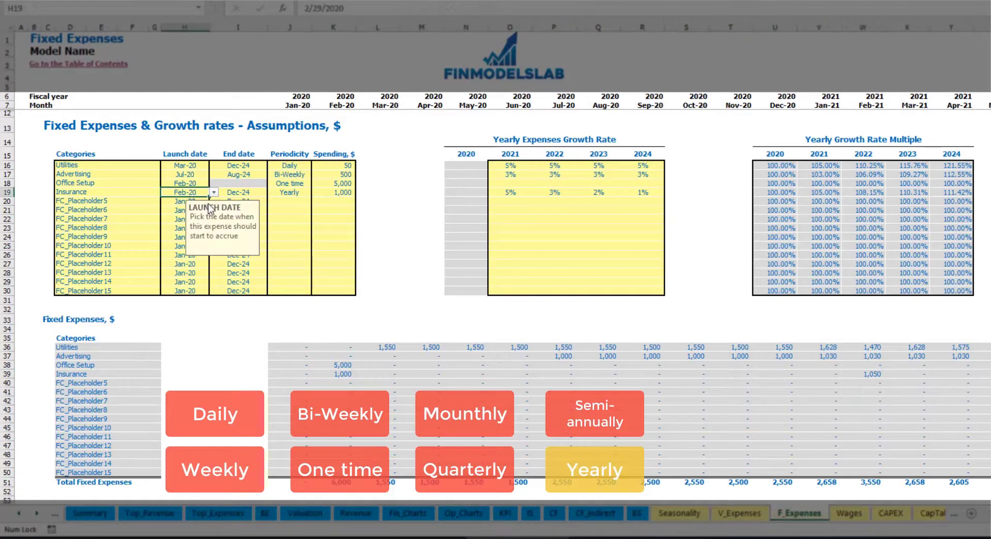
pyautogui.click(238, 190)
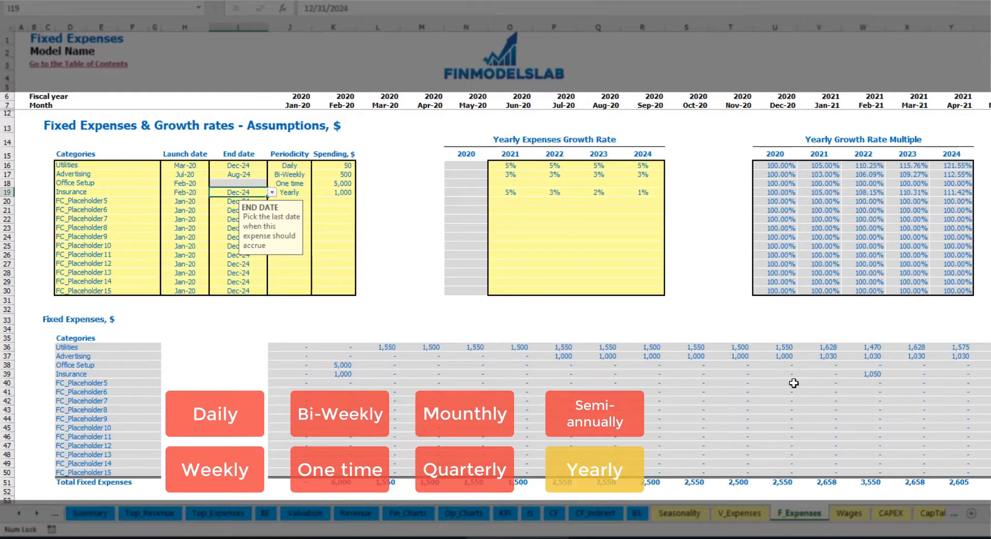
# Step: Review the monthly fixed expenses table and trace its categories into the expanded Total Fixed Expenses breakdown of the income statement
pyautogui.click(691, 292)
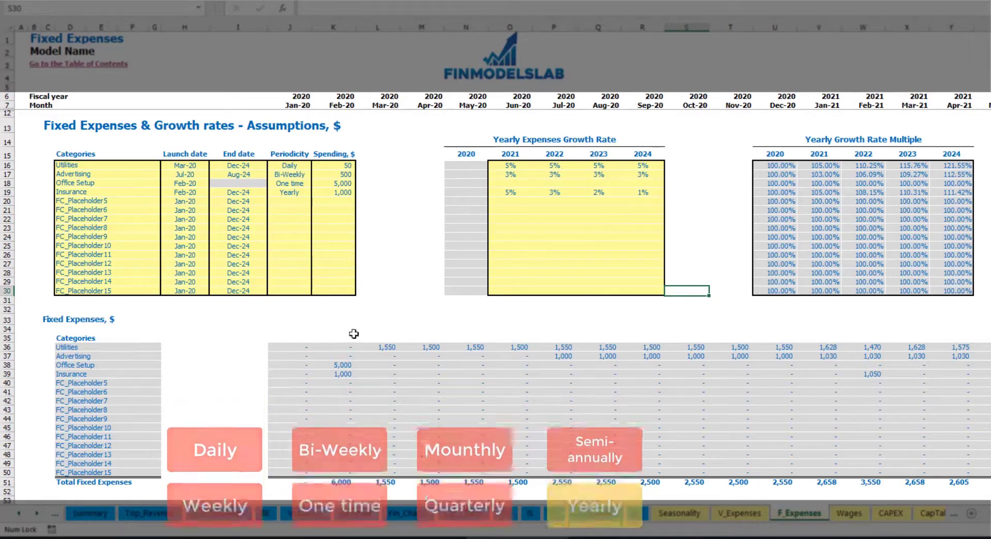
pyautogui.moveTo(288, 347); pyautogui.dragTo(908, 471)
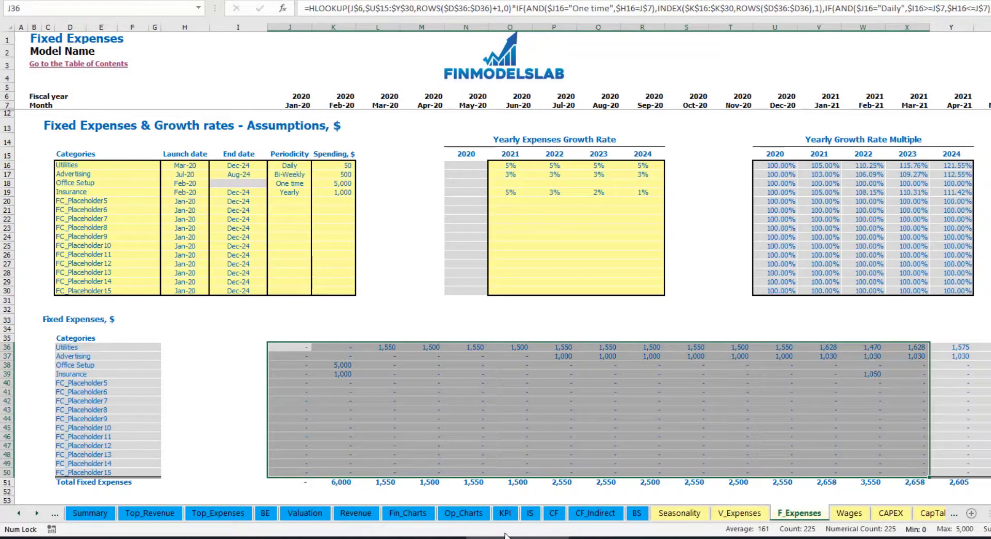
pyautogui.click(530, 513)
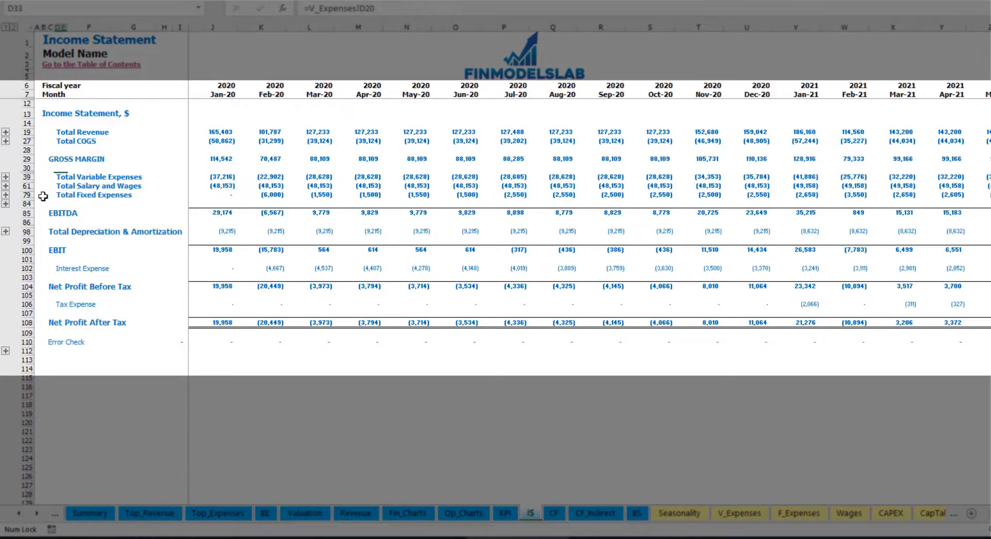
pyautogui.click(59, 194)
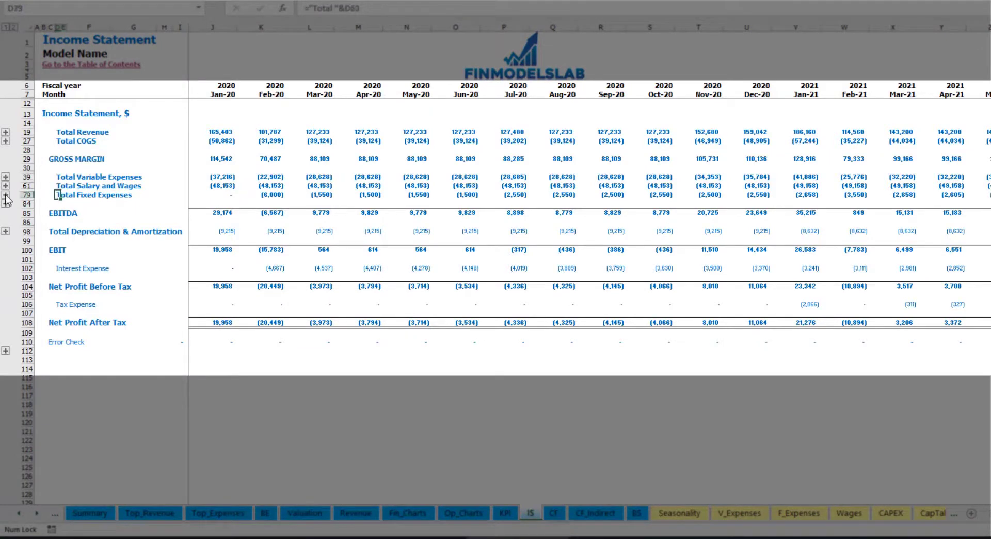
pyautogui.click(6, 196)
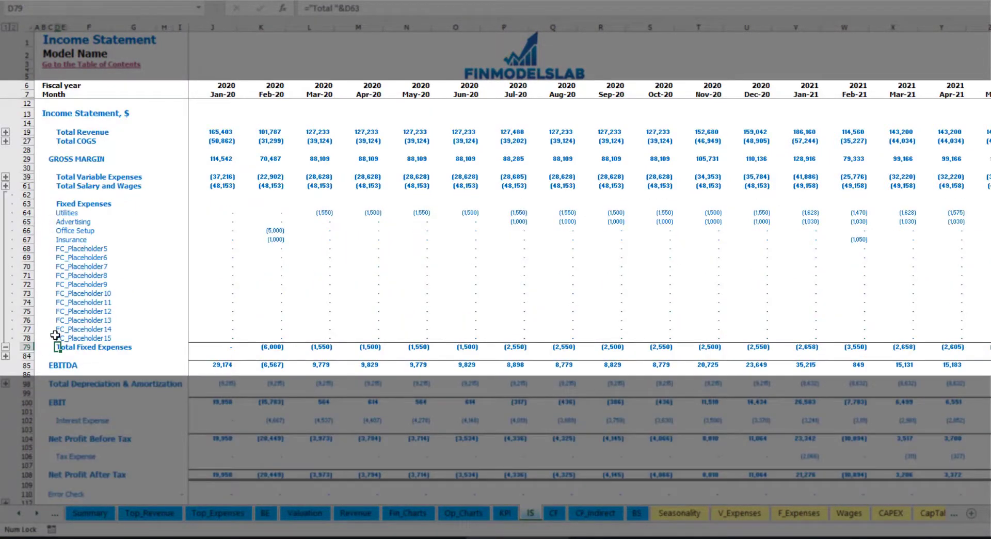
pyautogui.moveTo(27, 212); pyautogui.dragTo(30, 241)
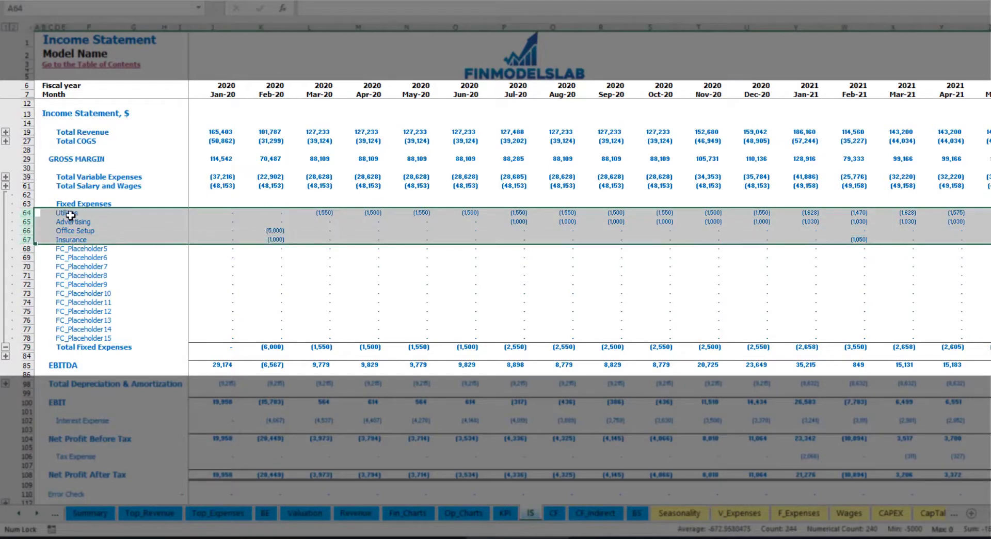
pyautogui.moveTo(63, 212); pyautogui.dragTo(66, 338)
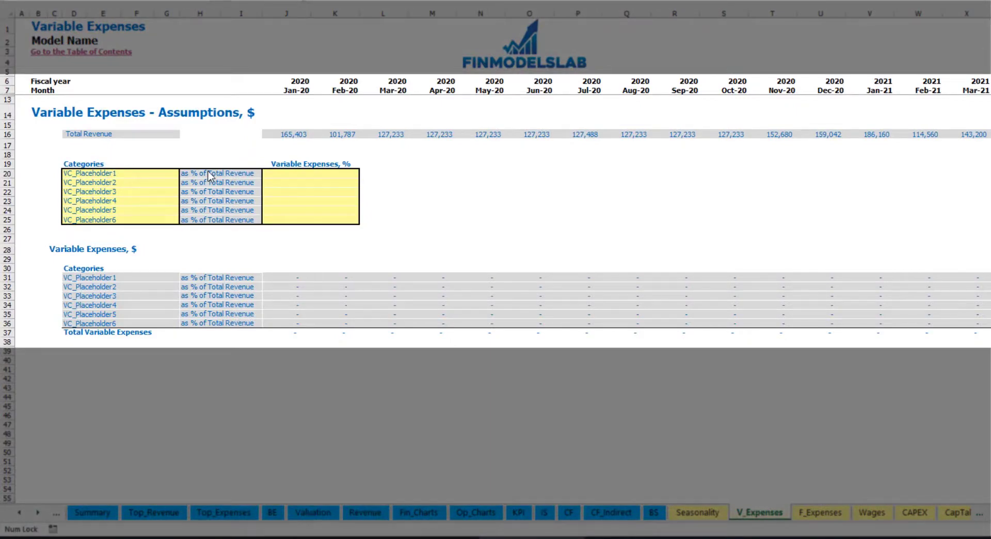
# Step: Name the first variable expense category Bank fees and set it to 2.5% of total revenue
pyautogui.click(107, 173)
pyautogui.write('Ba')
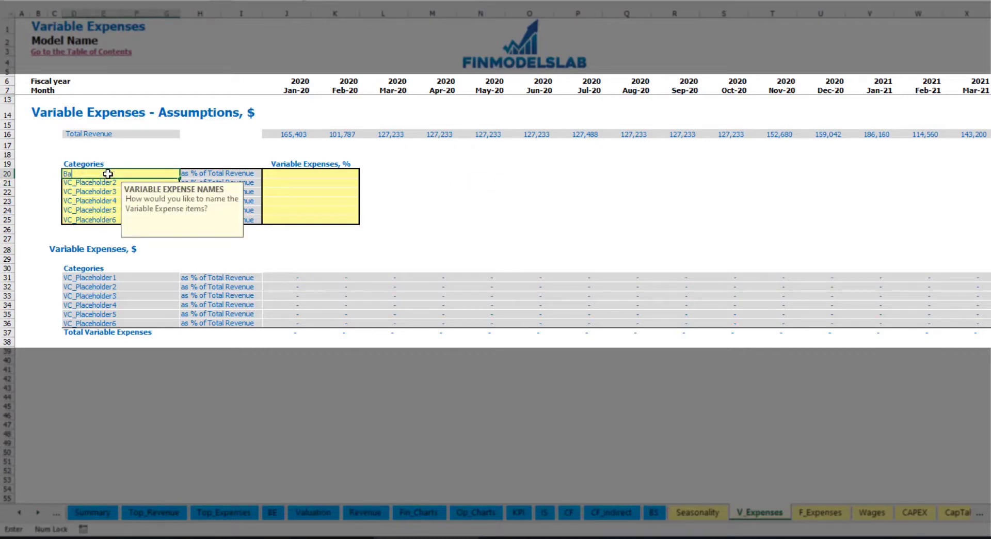
pyautogui.write('nk fees')
pyautogui.press('Return')
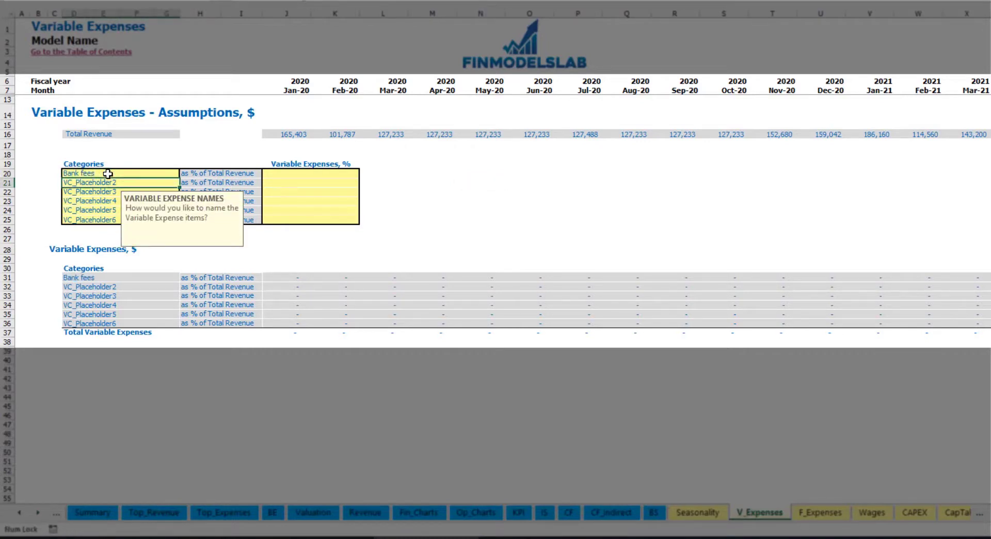
pyautogui.click(291, 173)
pyautogui.write('2.5')
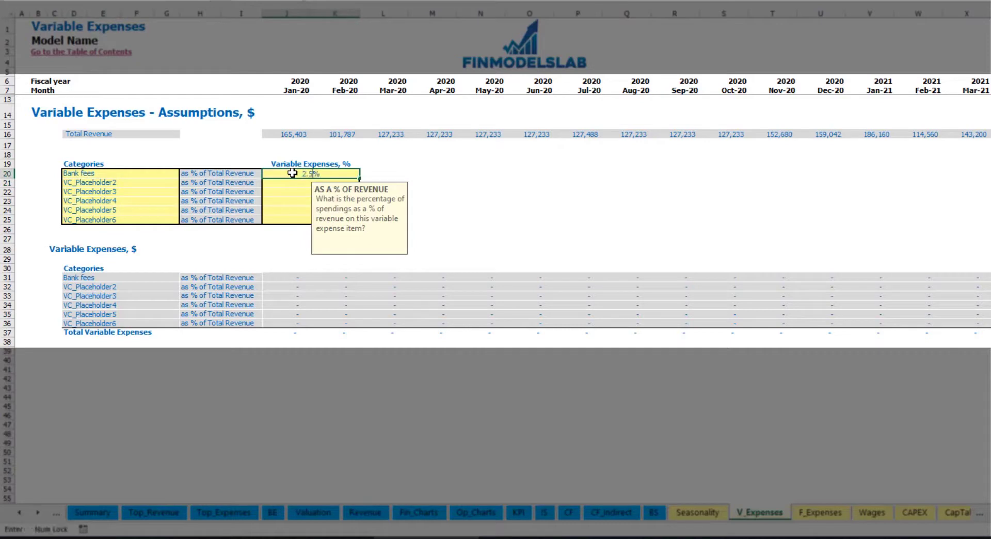
pyautogui.press('Return')
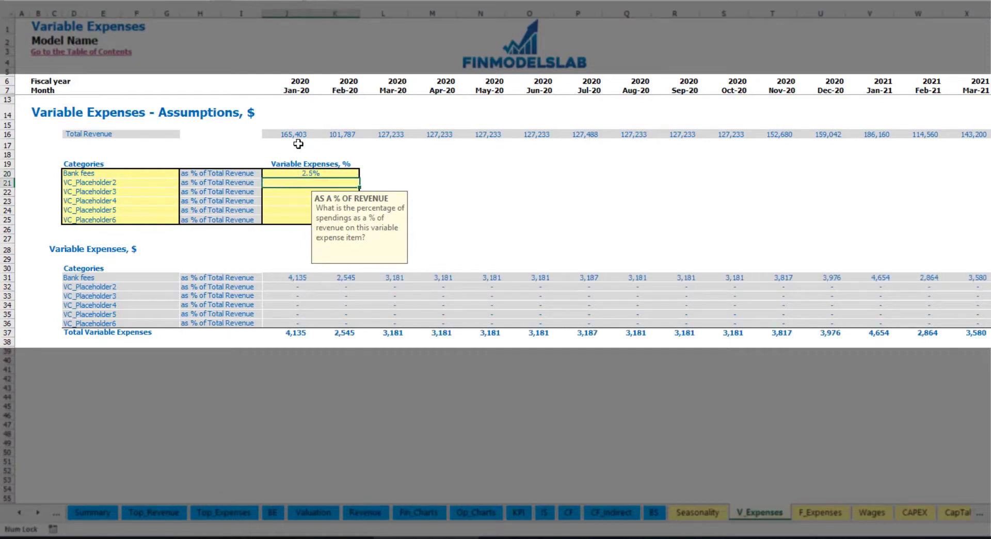
# Step: Compare the monthly Total Revenue amounts with the calculated Bank fees for January and March 2020
pyautogui.moveTo(292, 135); pyautogui.dragTo(782, 135)
pyautogui.hscroll(14, 495, 212)
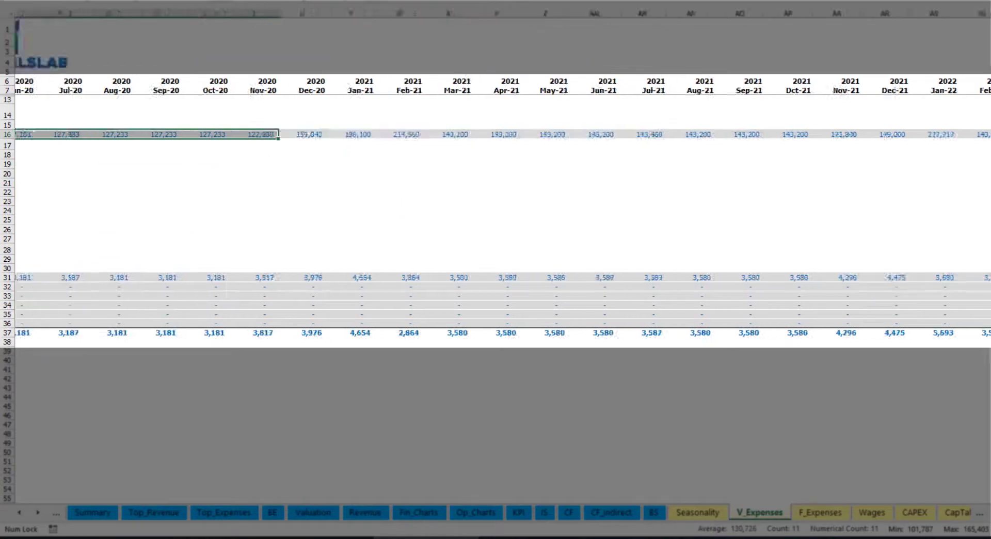
pyautogui.hscroll(-14, 495, 212)
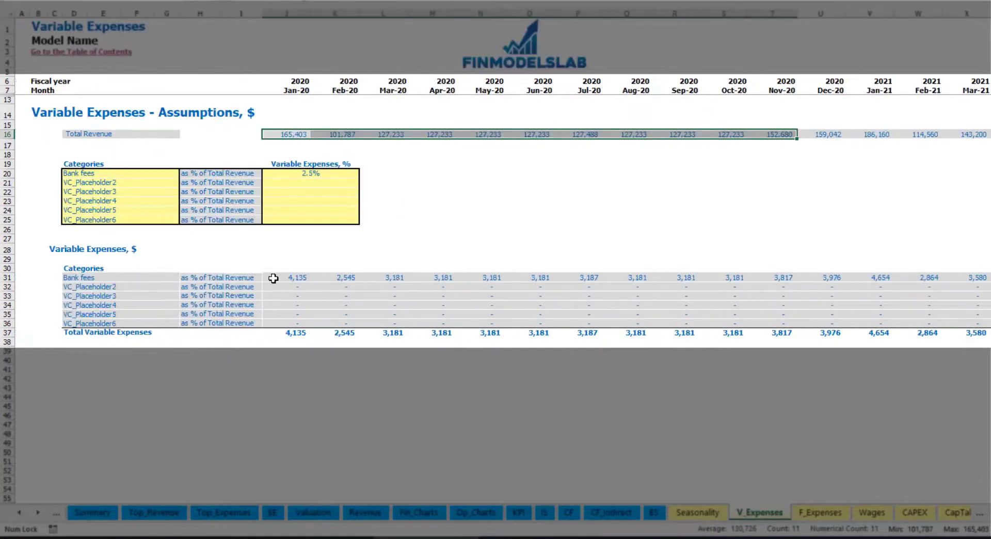
pyautogui.click(302, 279)
pyautogui.click(386, 278)
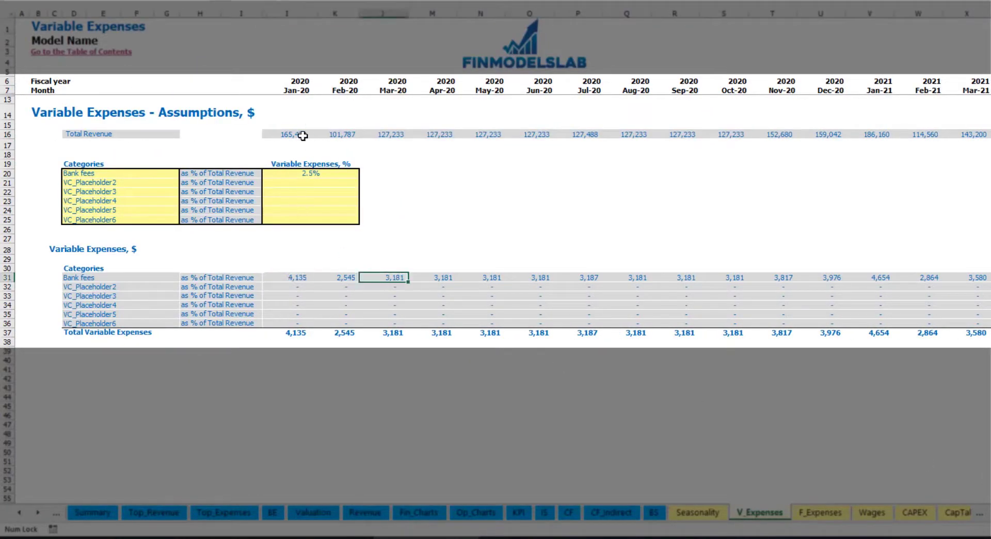
# Step: Name the second variable expense category Other Var Exp and set it to 5% of total revenue
pyautogui.click(125, 184)
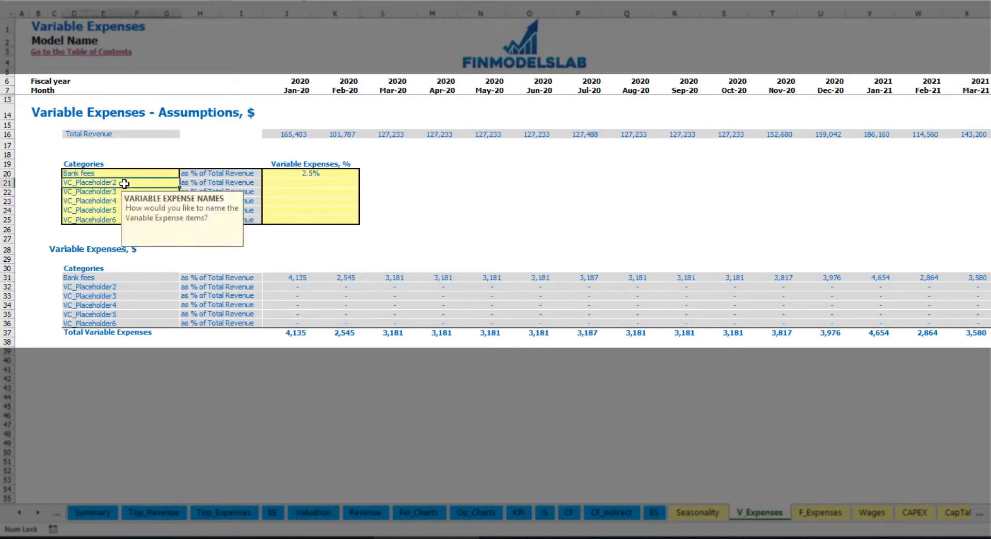
pyautogui.write('Other Var E')
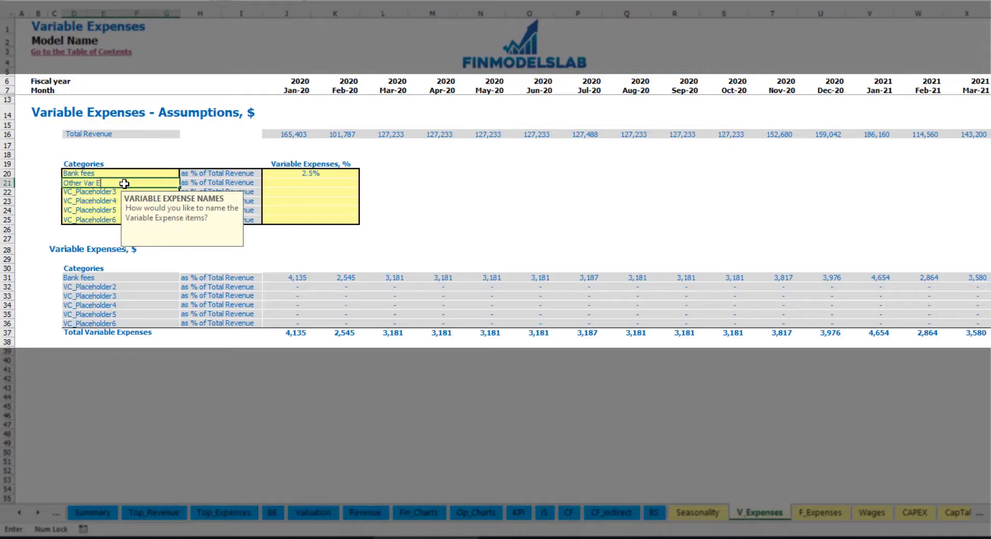
pyautogui.press('Return')
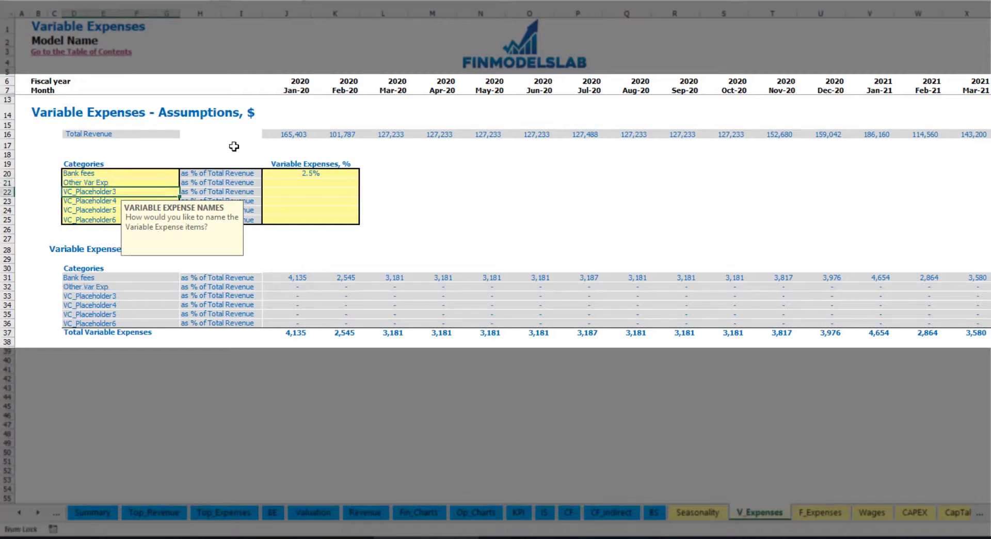
pyautogui.click(301, 182)
pyautogui.write('5')
pyautogui.press('Return')
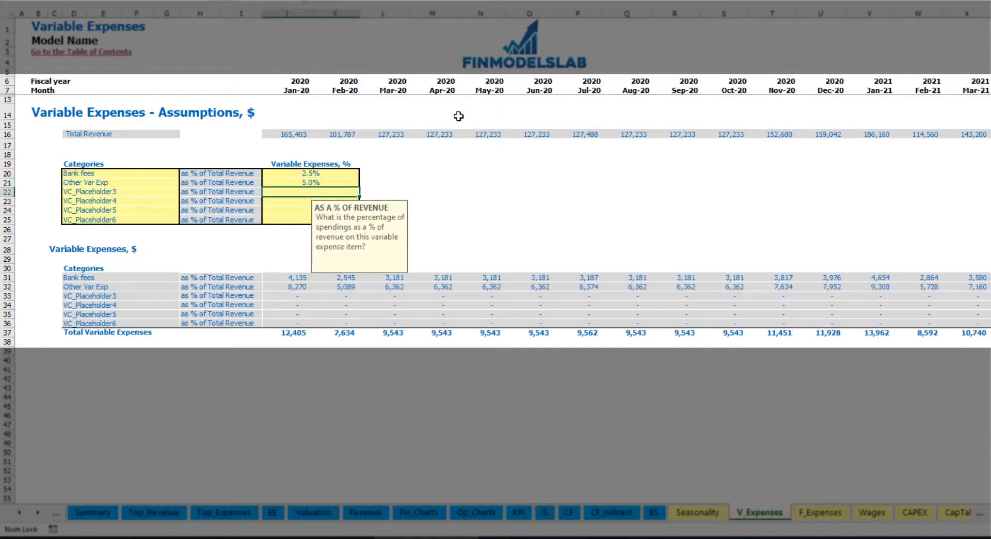
# Step: Name the third variable expense category Direct Labor and set it to 15% of total revenue
pyautogui.click(157, 192)
pyautogui.write('D')
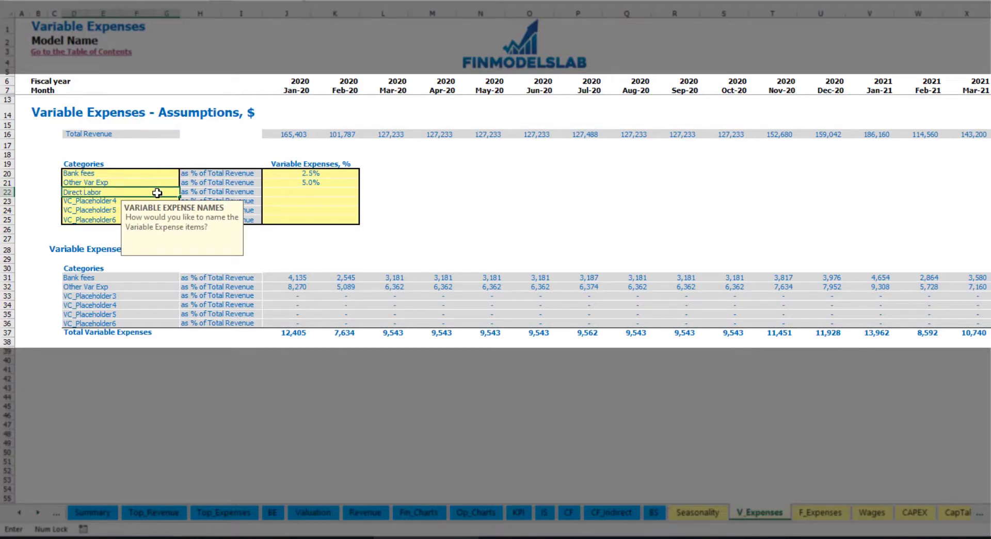
pyautogui.write('irect Labor')
pyautogui.press('Return')
pyautogui.click(292, 193)
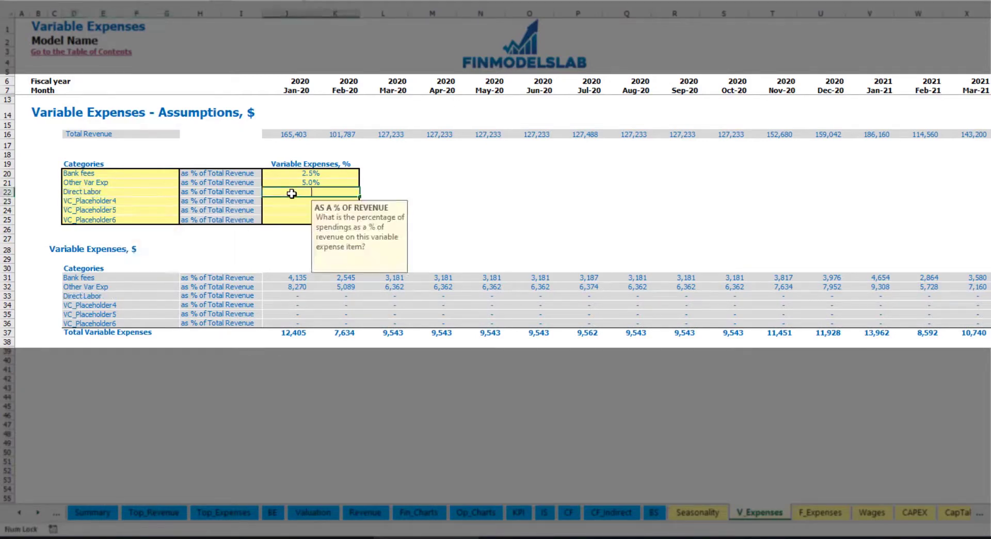
pyautogui.write('15')
pyautogui.click(288, 276)
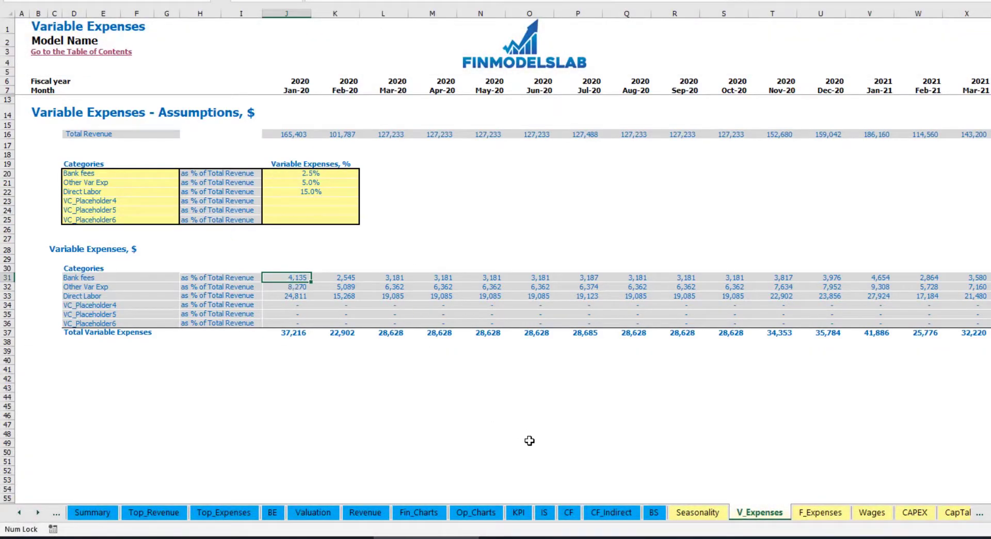
# Step: Expand Total Variable Expenses in the income statement and examine the Bank fees, Other Var Exp and Direct Labor rows
pyautogui.click(546, 513)
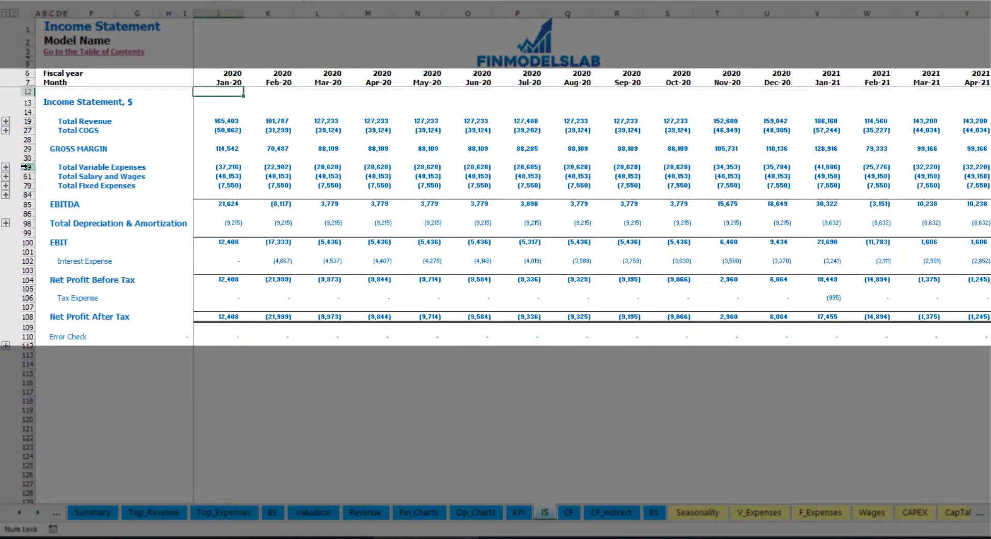
pyautogui.click(26, 166)
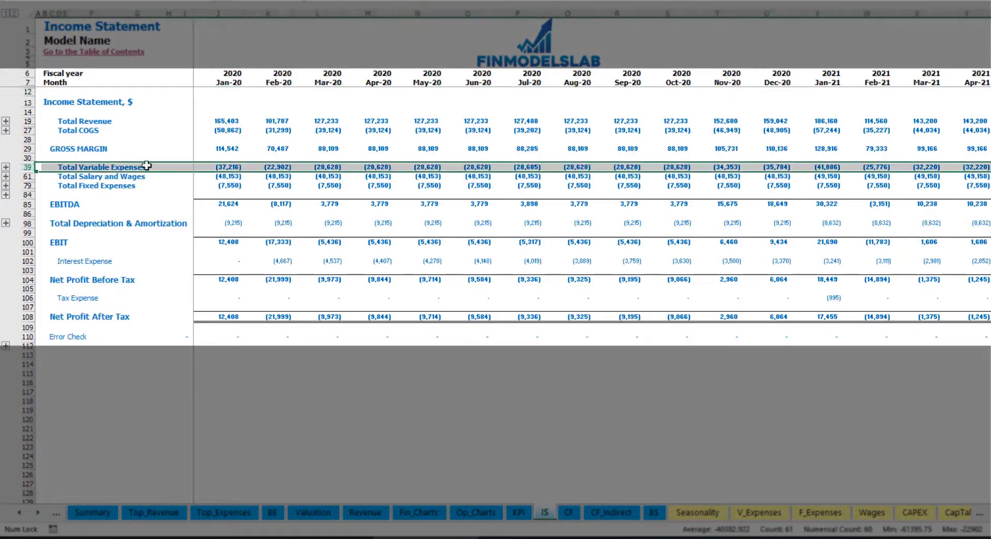
pyautogui.click(6, 166)
pyautogui.moveTo(40, 186); pyautogui.dragTo(39, 226)
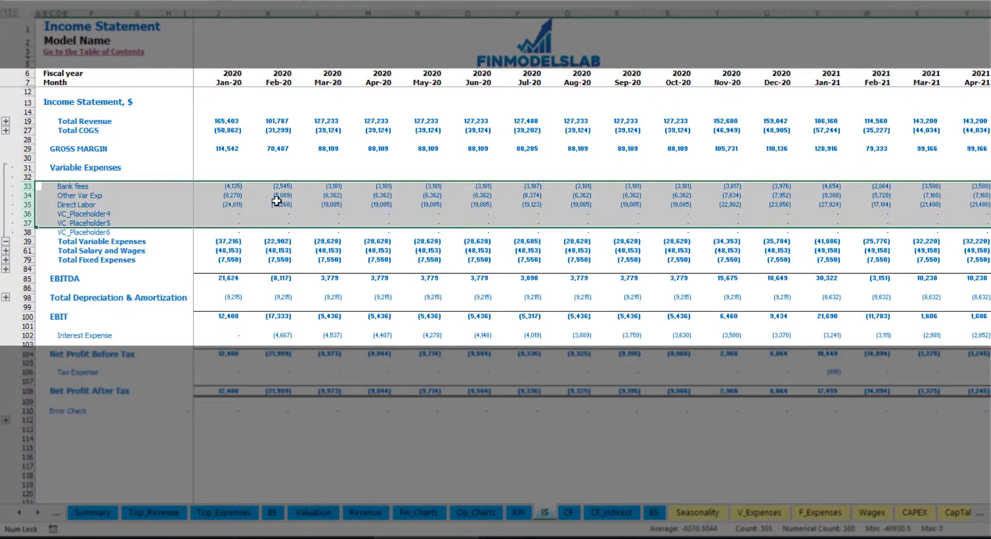
pyautogui.click(234, 185)
pyautogui.click(354, 185)
pyautogui.moveTo(60, 185); pyautogui.dragTo(65, 232)
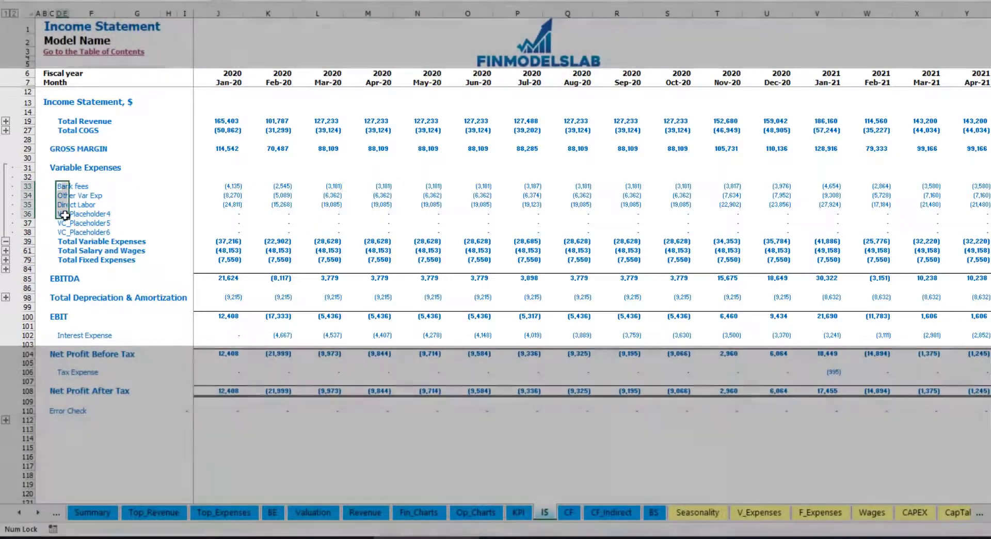
pyautogui.hotkey('ctrl', 'v')
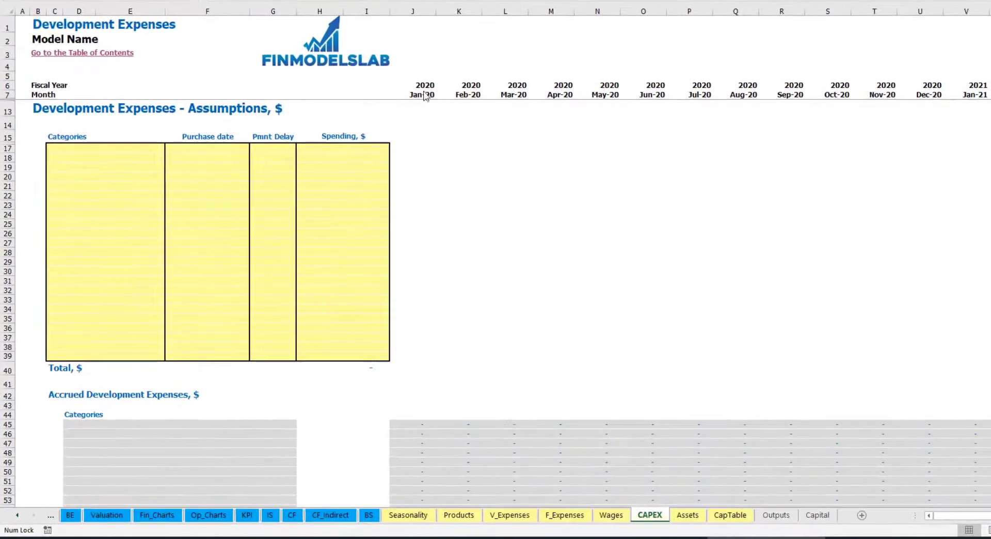
# Step: Add an Office dev category to the CAPEX development expenses with purchase date Feb-20 and spending of 10,000
pyautogui.click(133, 148)
pyautogui.write('Office dev')
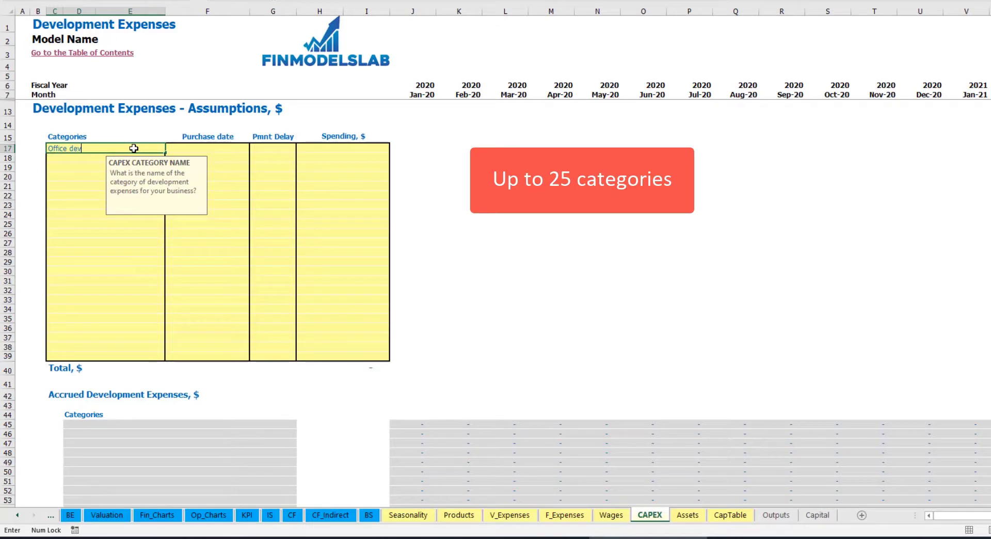
pyautogui.click(208, 147)
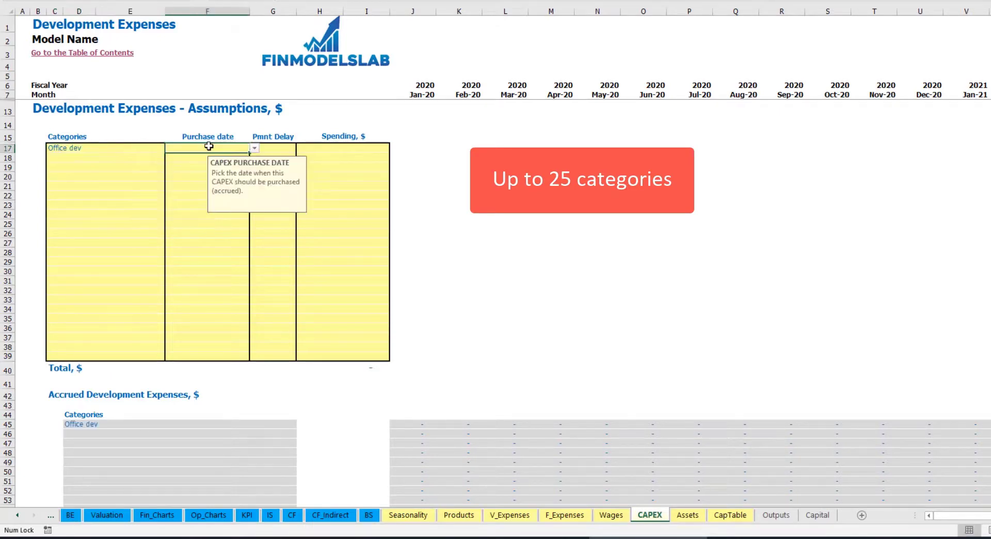
pyautogui.click(253, 148)
pyautogui.click(230, 170)
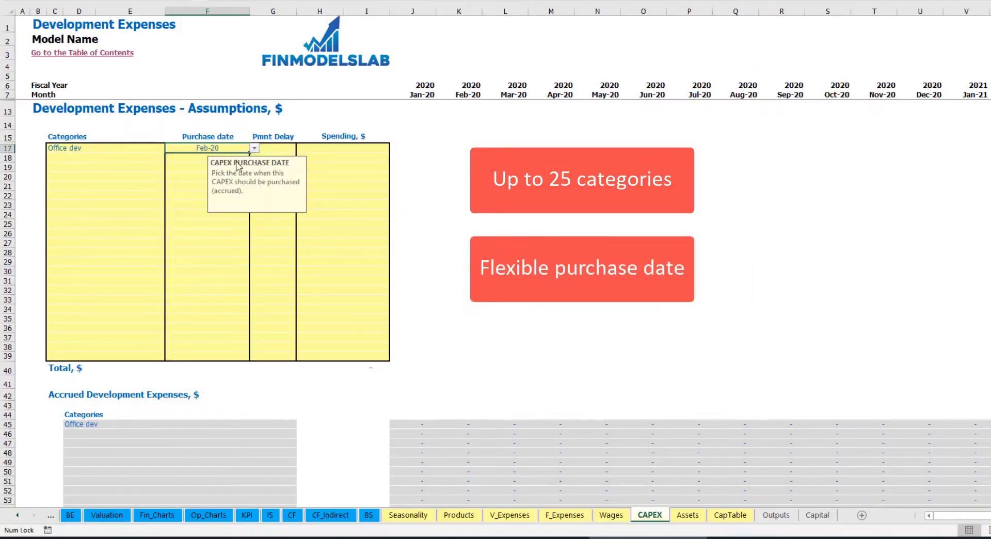
pyautogui.click(329, 146)
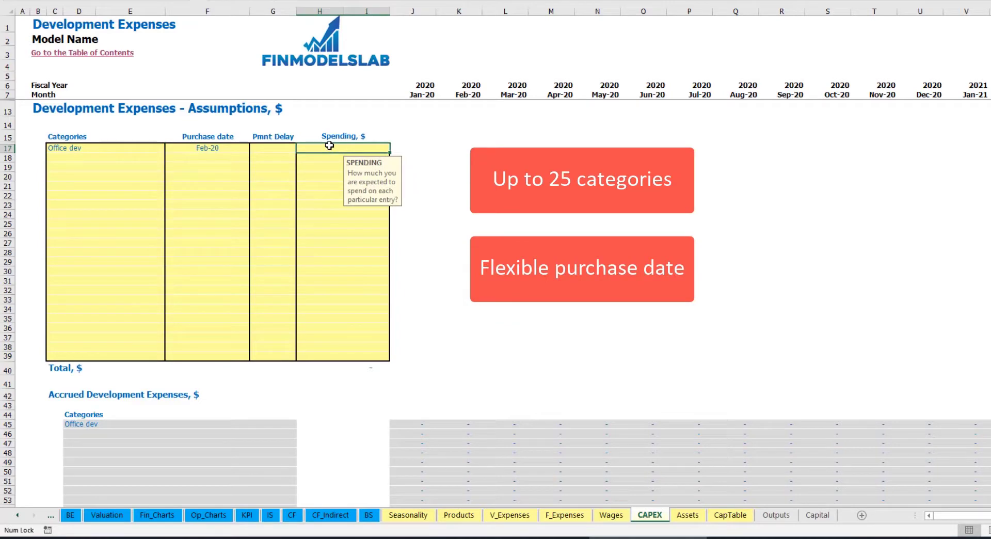
pyautogui.write('10000')
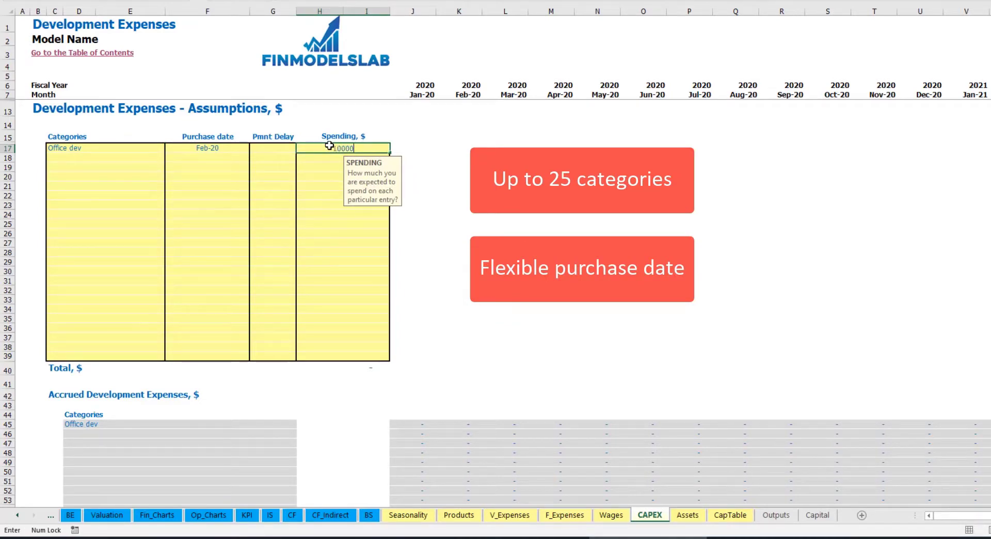
pyautogui.press('Return')
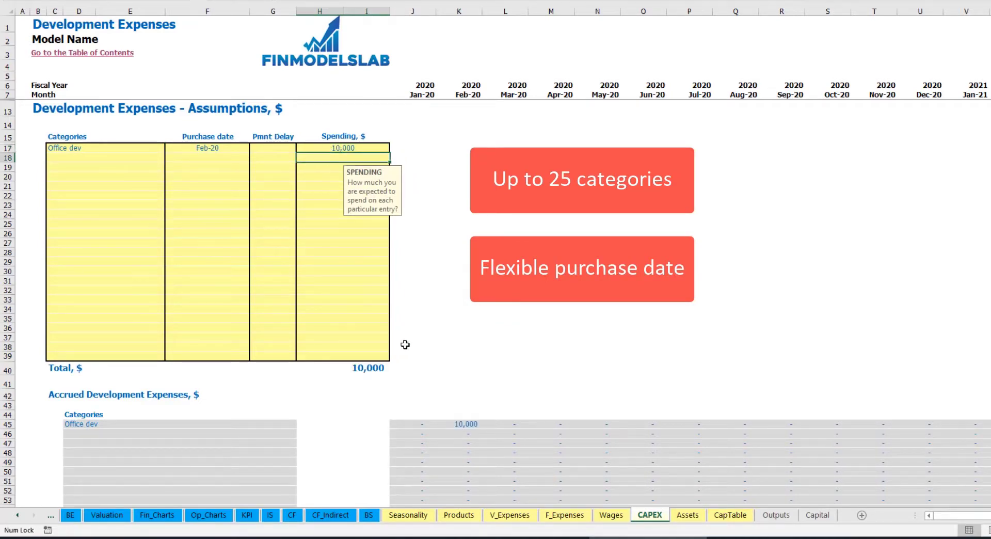
# Step: Set the payment delay of the Office dev expense to 2M
pyautogui.click(278, 149)
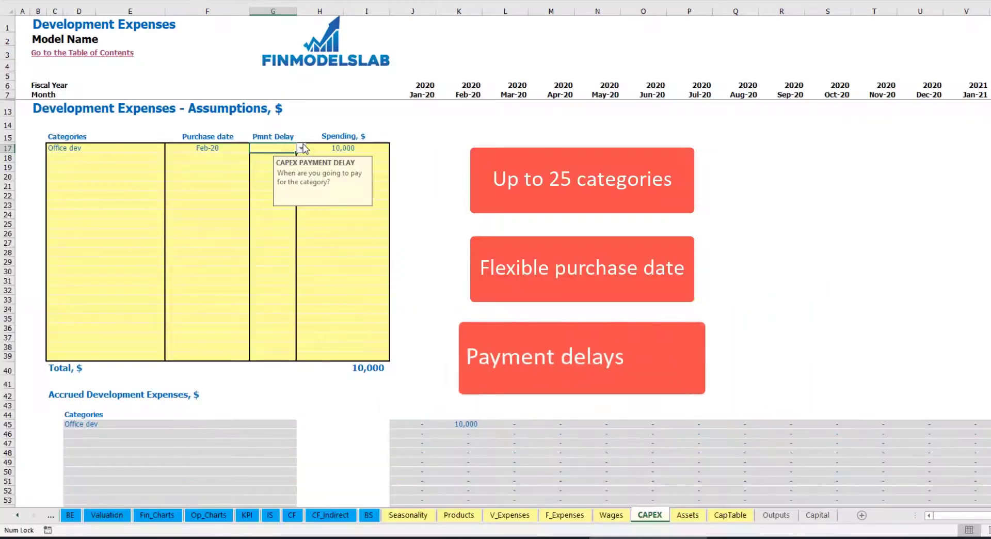
pyautogui.click(300, 148)
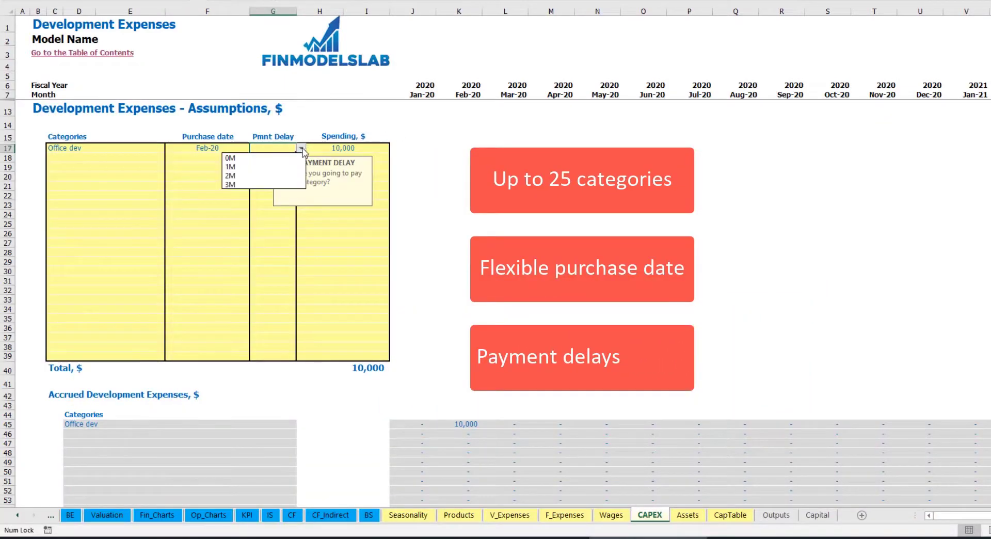
pyautogui.click(267, 179)
pyautogui.click(490, 181)
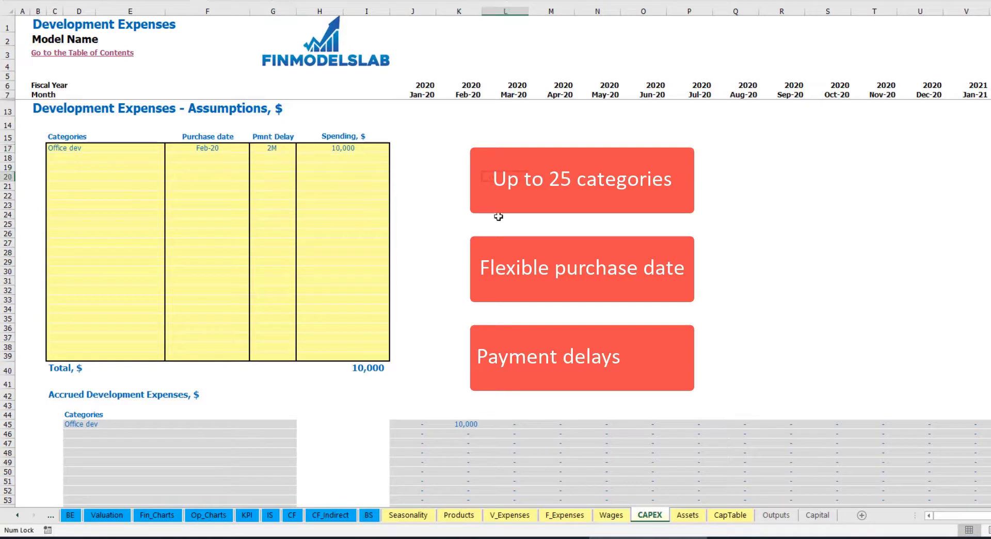
# Step: Examine the Office dev amounts in the accrued and paid development expense schedules and the CAPEX summary
pyautogui.click(467, 424)
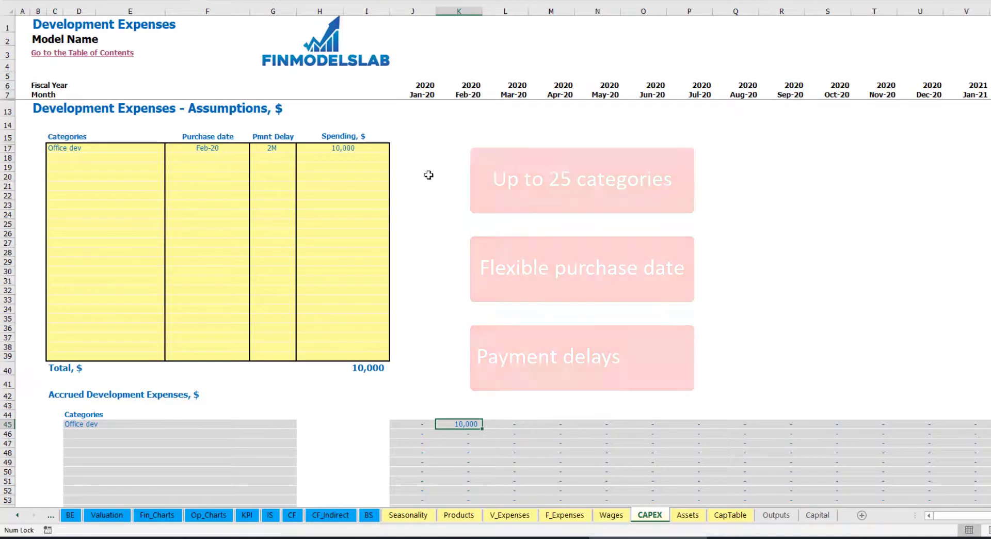
pyautogui.scroll(-7, 466, 226)
pyautogui.scroll(-3, 466, 225)
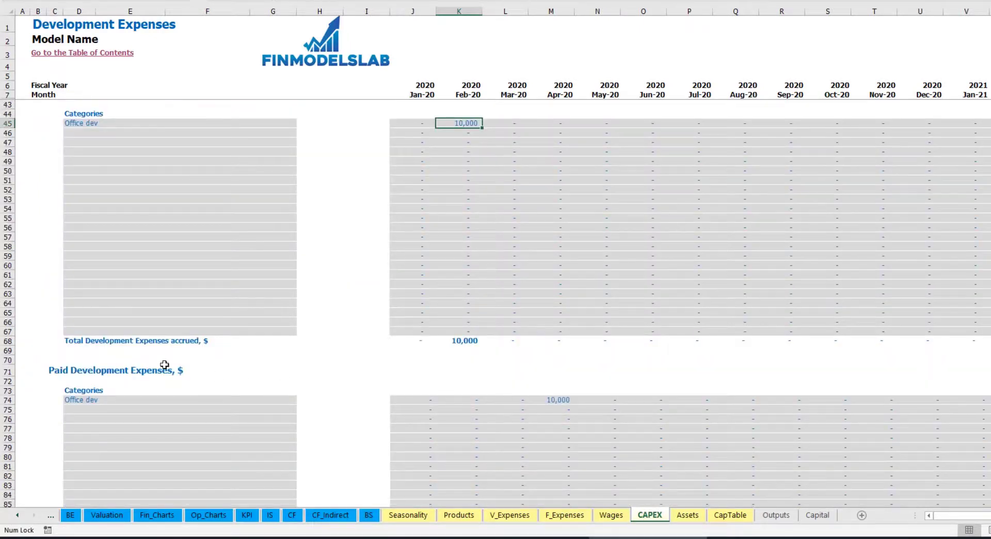
pyautogui.click(551, 401)
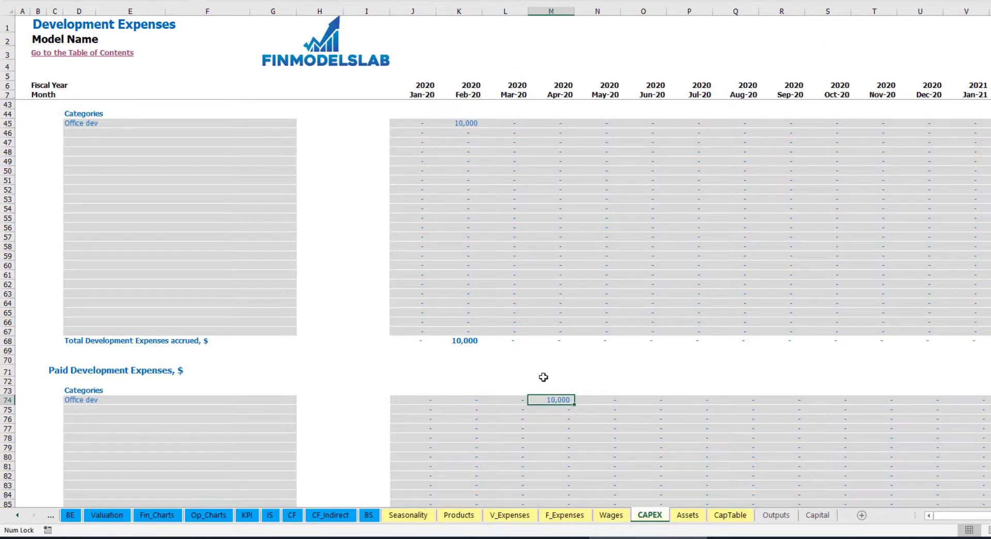
pyautogui.scroll(-13, 533, 397)
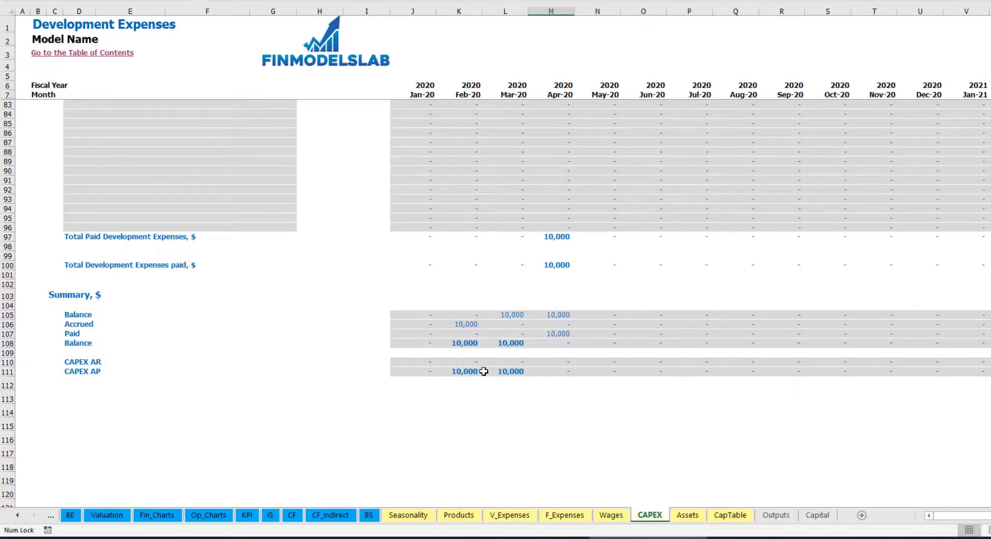
pyautogui.scroll(20, 512, 299)
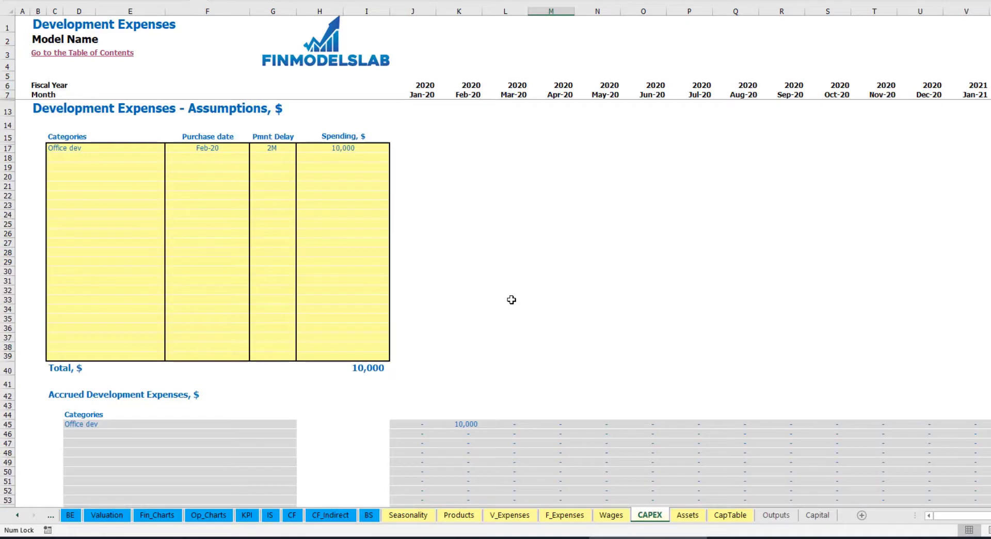
# Step: Add an Other dev exp category to the development expenses with purchase date Mar-20 and spending of 5,000
pyautogui.click(89, 156)
pyautogui.write('Other dev')
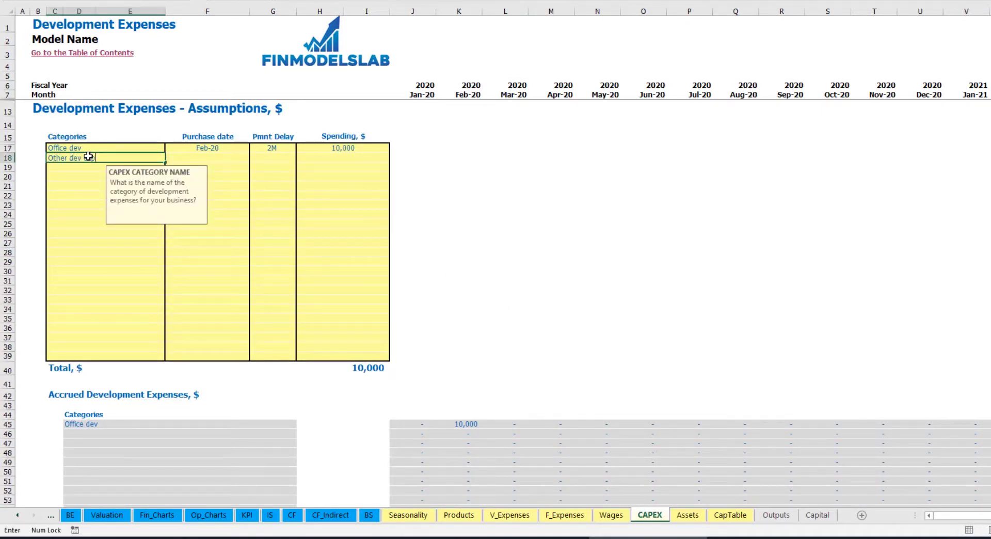
pyautogui.write(' exp')
pyautogui.click(230, 154)
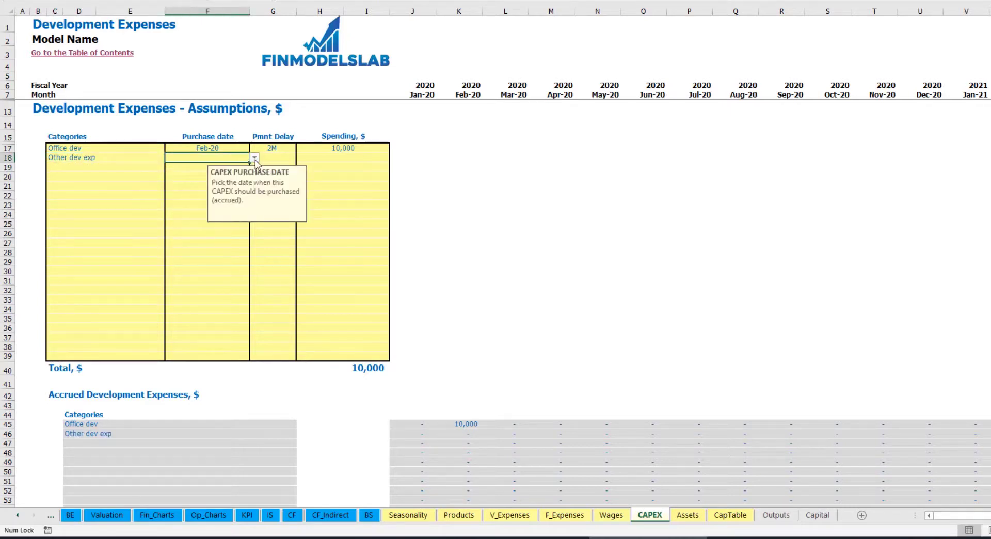
pyautogui.click(254, 158)
pyautogui.click(165, 180)
pyautogui.click(329, 160)
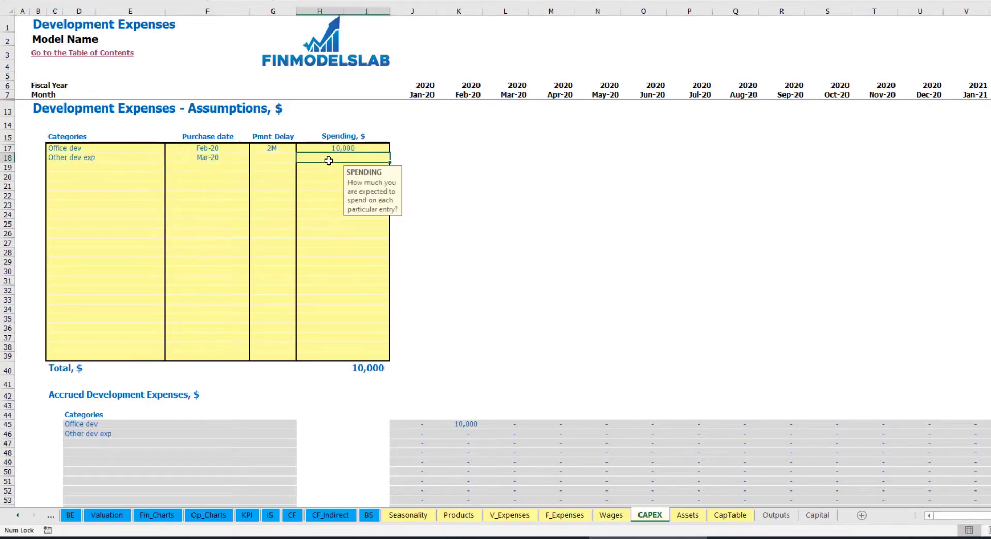
pyautogui.write('5000')
pyautogui.press('Return')
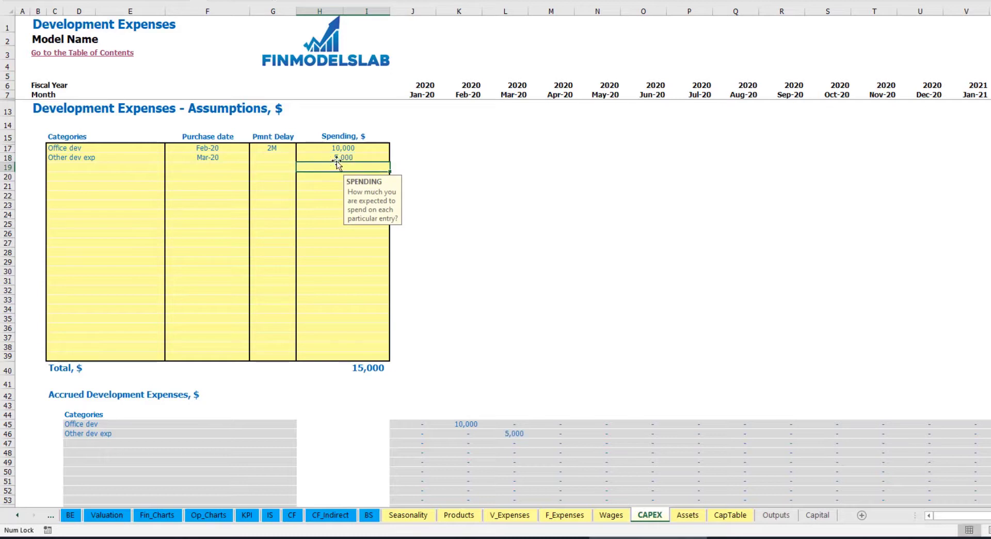
# Step: Set the payment delay of the Other dev exp category to 0M
pyautogui.click(282, 160)
pyautogui.click(302, 160)
pyautogui.click(242, 167)
# Step: Compare when the Other dev exp amount is accrued and paid in the development expense schedules
pyautogui.scroll(-3, 482, 349)
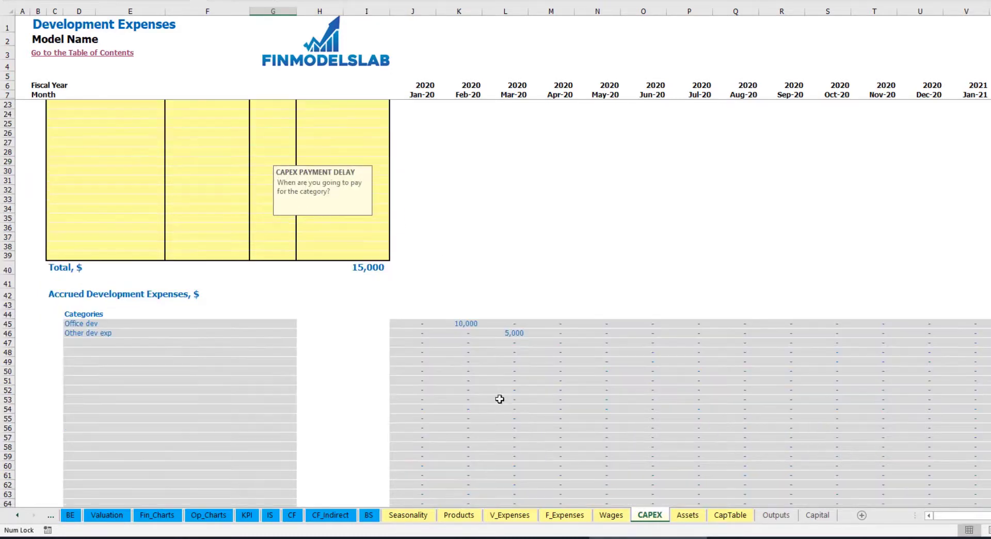
pyautogui.click(516, 334)
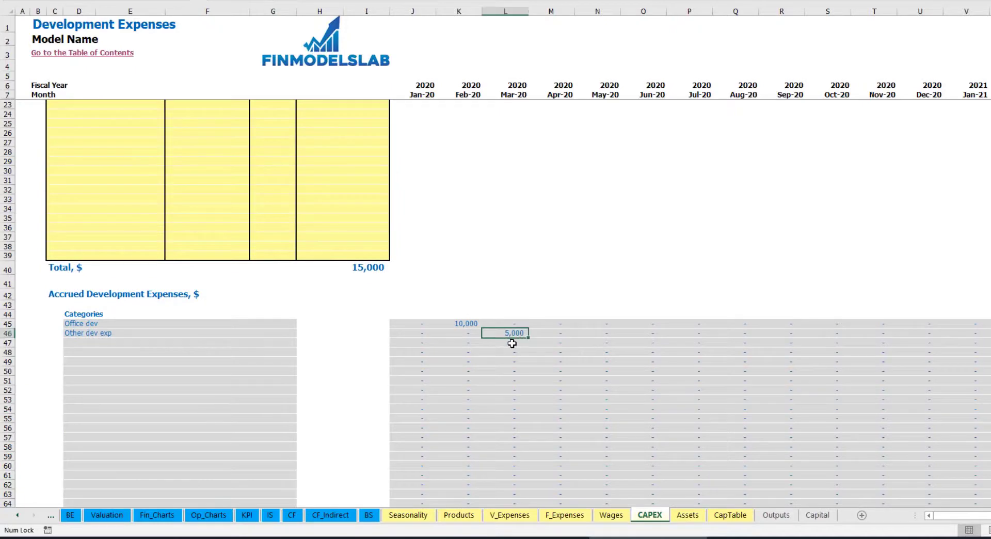
pyautogui.scroll(-10, 510, 330)
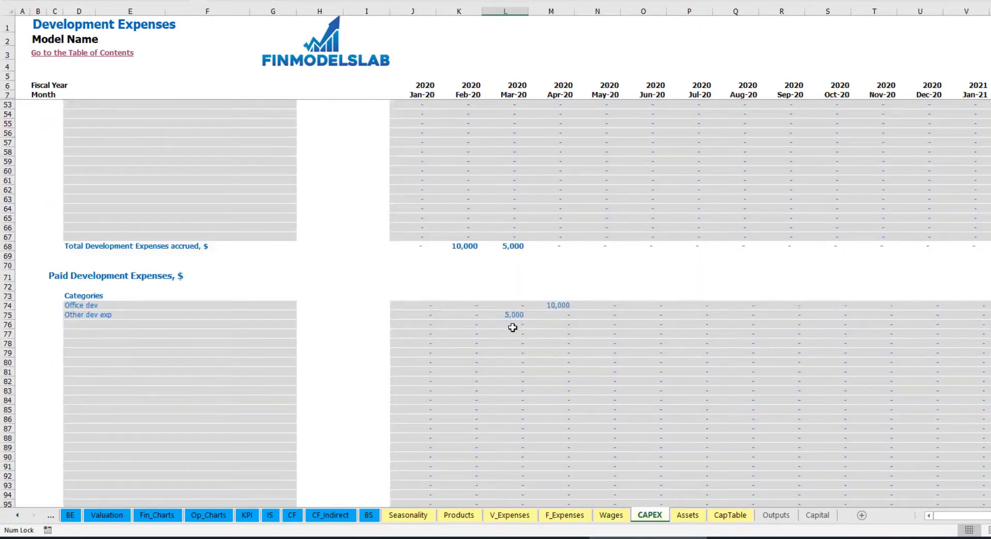
pyautogui.scroll(13, 509, 315)
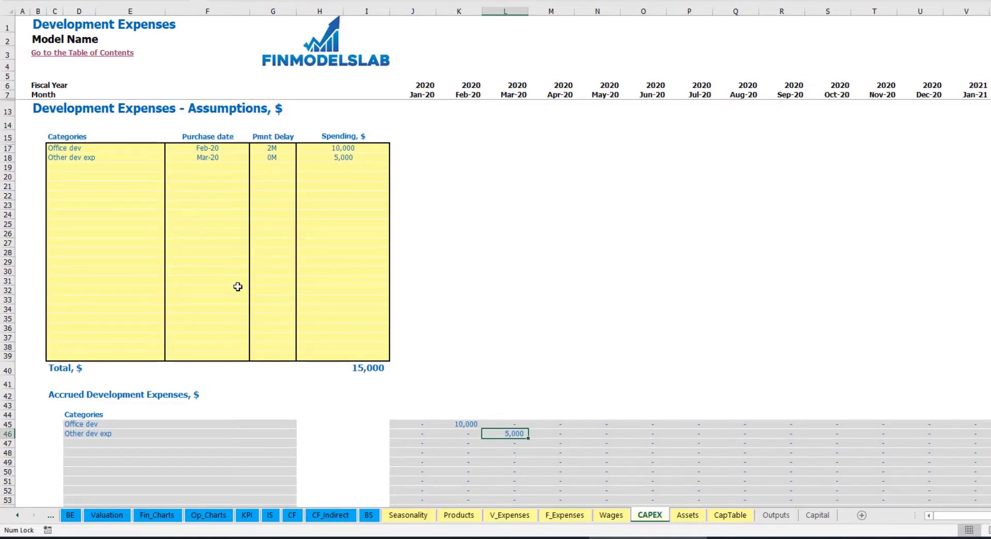
# Step: Examine the book depreciation, capital expenditure and closing net book value of Development Expenses on the Assets sheet
pyautogui.click(687, 514)
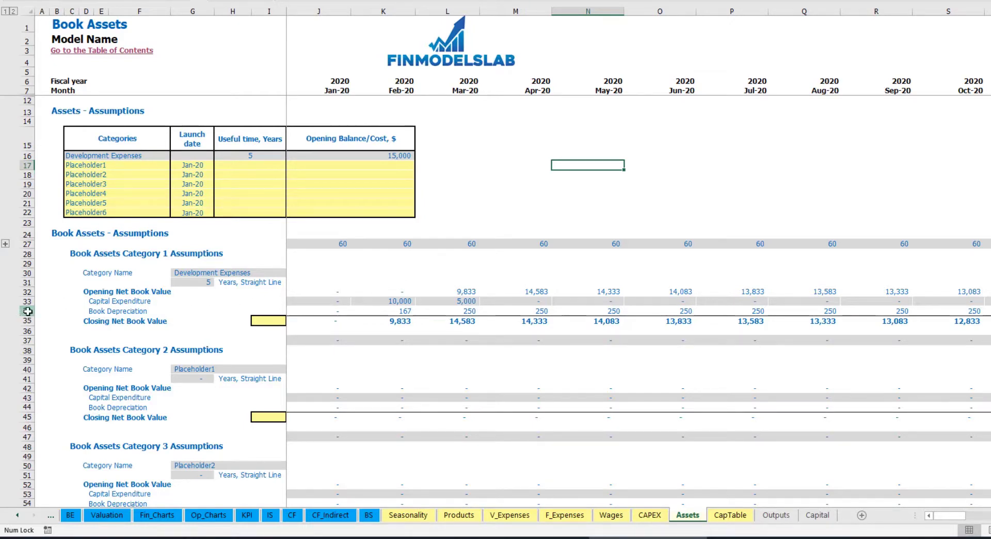
pyautogui.click(28, 311)
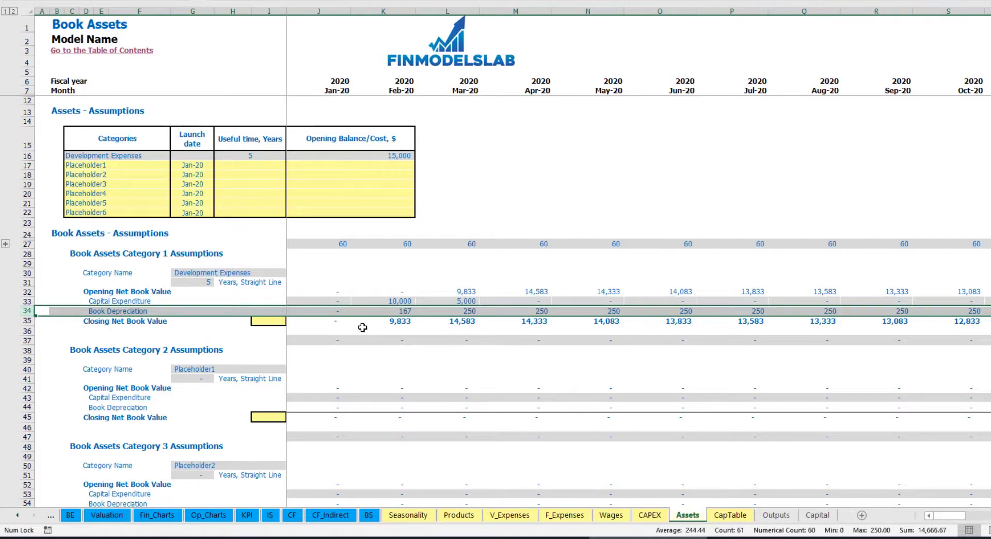
pyautogui.moveTo(316, 303); pyautogui.dragTo(563, 297)
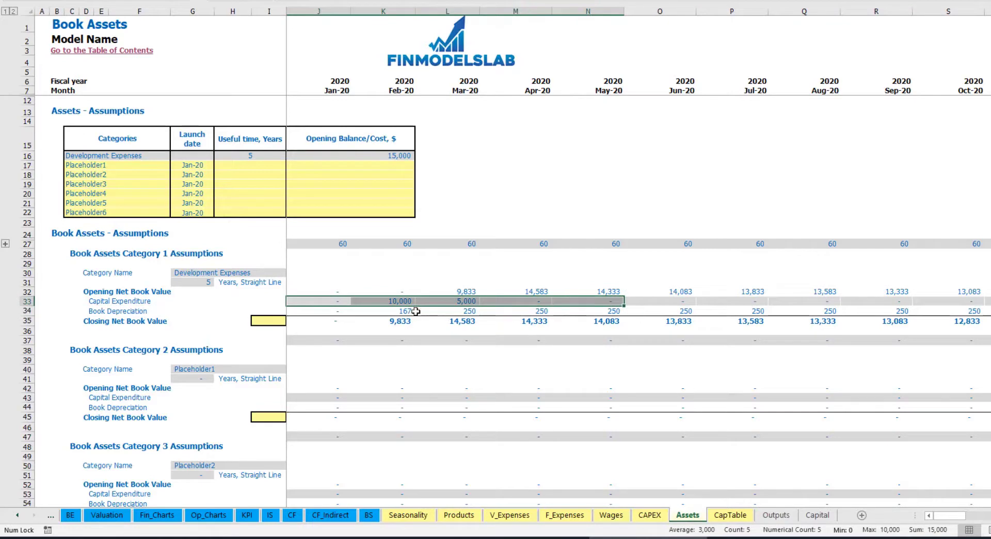
pyautogui.click(334, 321)
pyautogui.moveTo(382, 321); pyautogui.dragTo(631, 324)
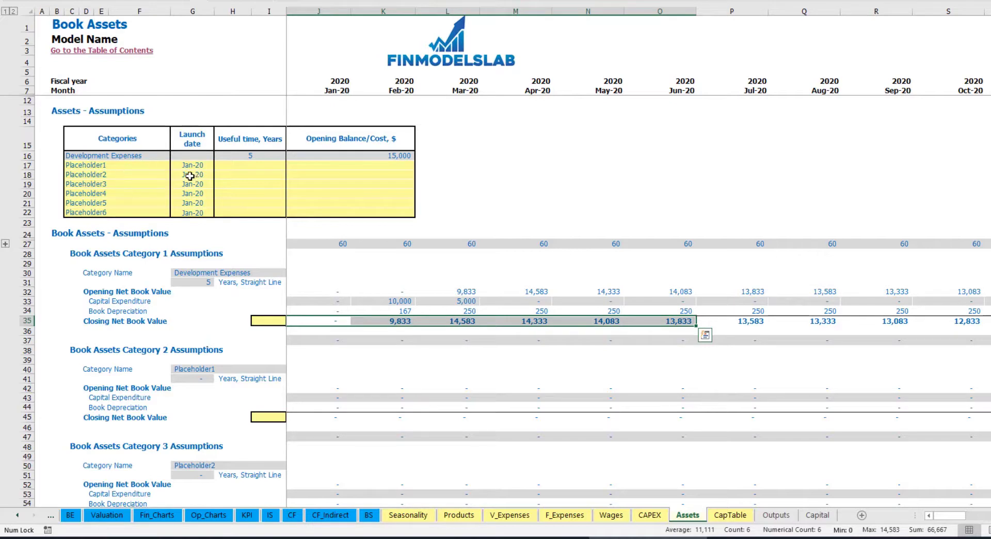
# Step: Rename the Placeholder1 asset category as Other assets, with a useful time of 10 years and a cost of 25,000
pyautogui.click(132, 162)
pyautogui.write('Other assets')
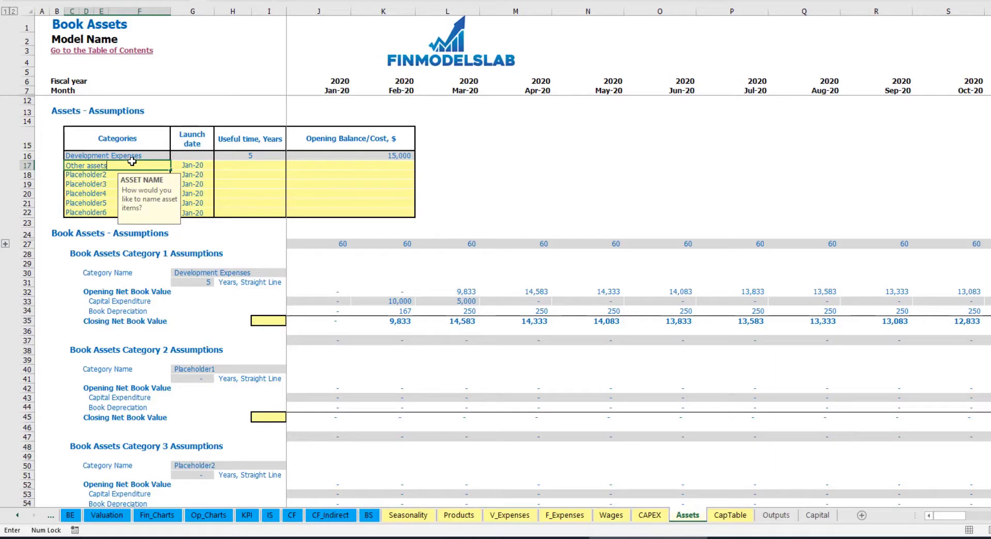
pyautogui.press('Return')
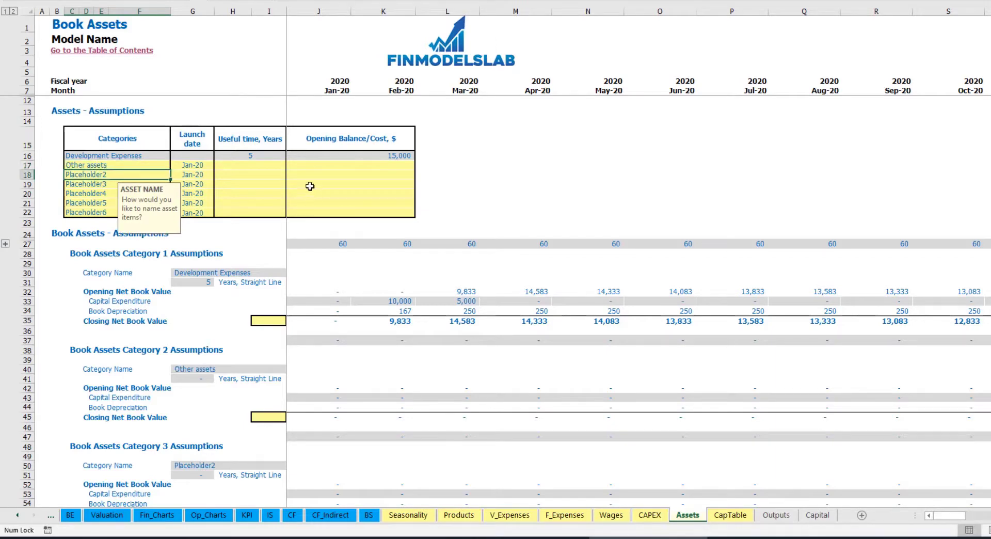
pyautogui.click(275, 164)
pyautogui.write('10')
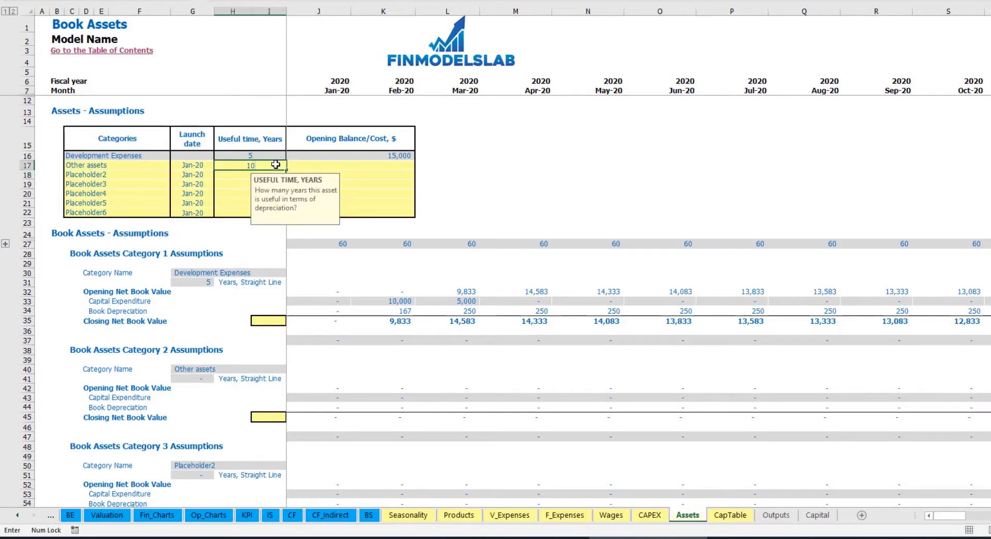
pyautogui.press('Return')
pyautogui.click(354, 167)
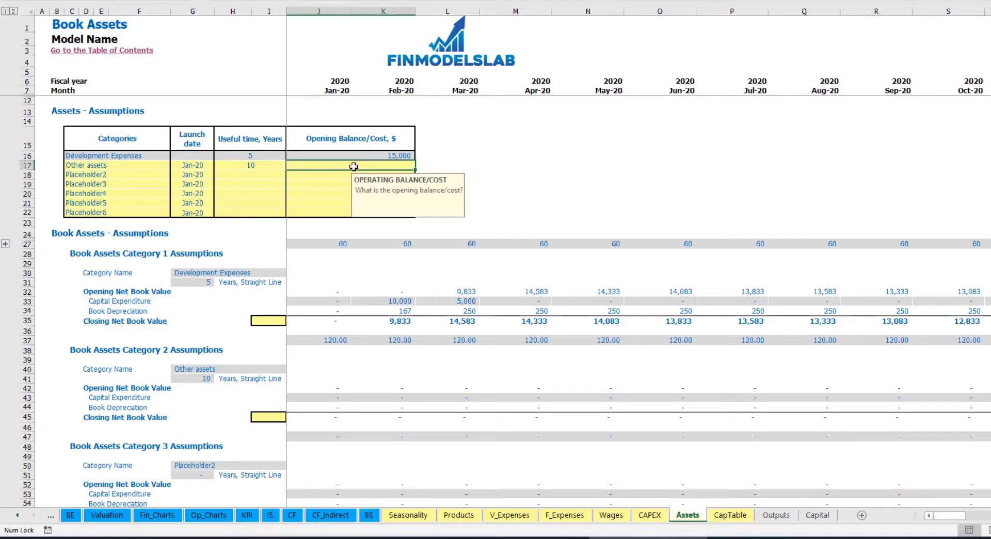
pyautogui.write('25,000')
pyautogui.press('Return')
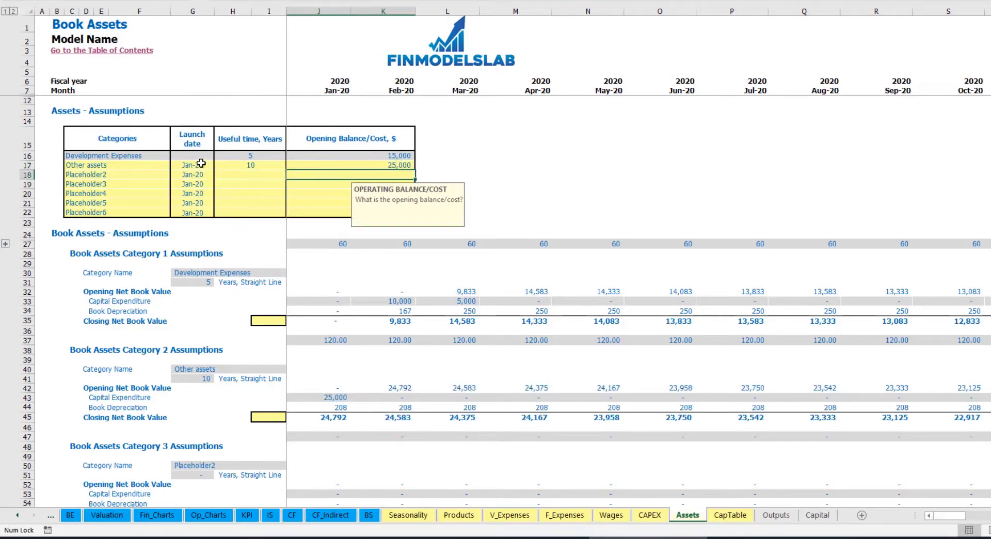
# Step: Set the launch date of Other assets to Apr-20
pyautogui.click(213, 165)
pyautogui.click(218, 164)
pyautogui.click(195, 206)
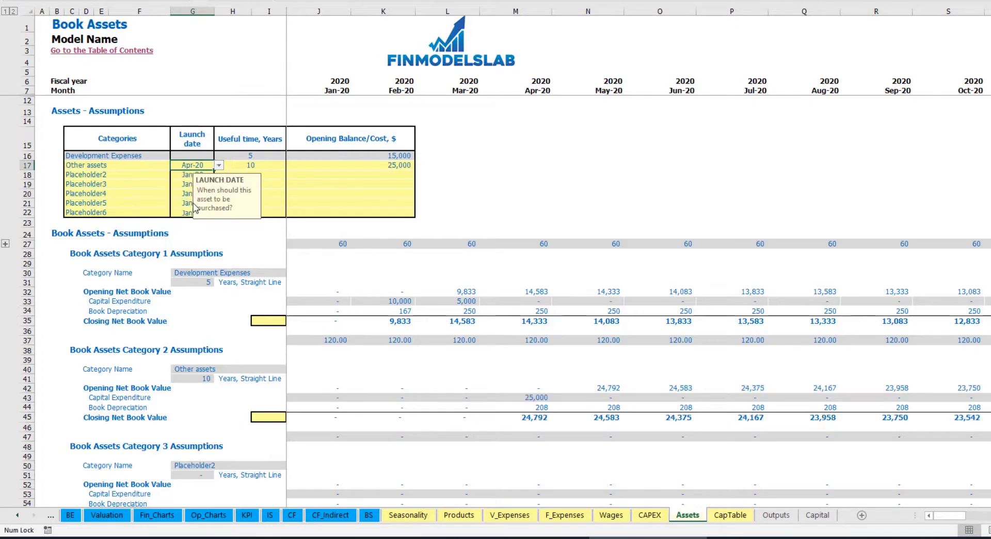
# Step: Examine the capital expenditure, book depreciation and closing net book value rows of the Other assets category
pyautogui.click(537, 398)
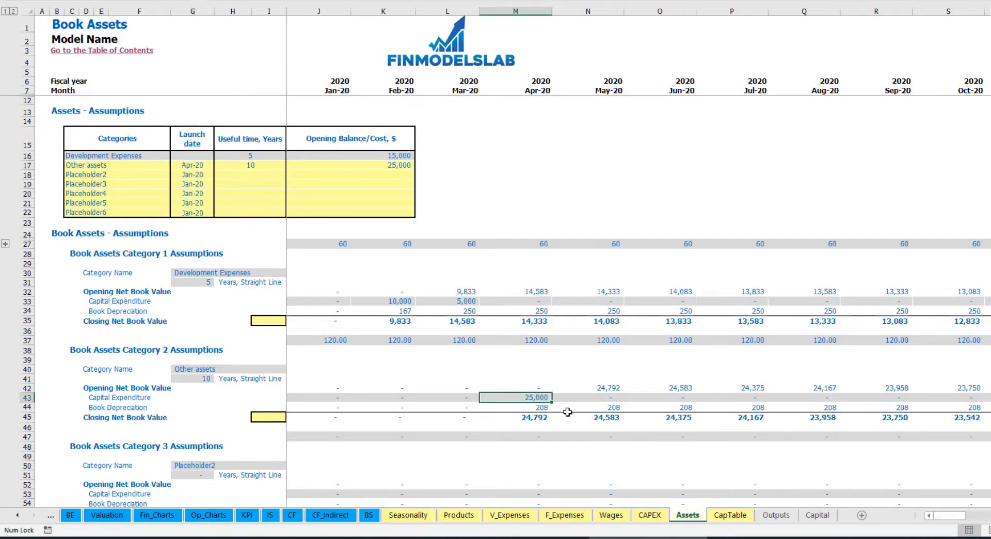
pyautogui.moveTo(542, 406); pyautogui.dragTo(734, 405)
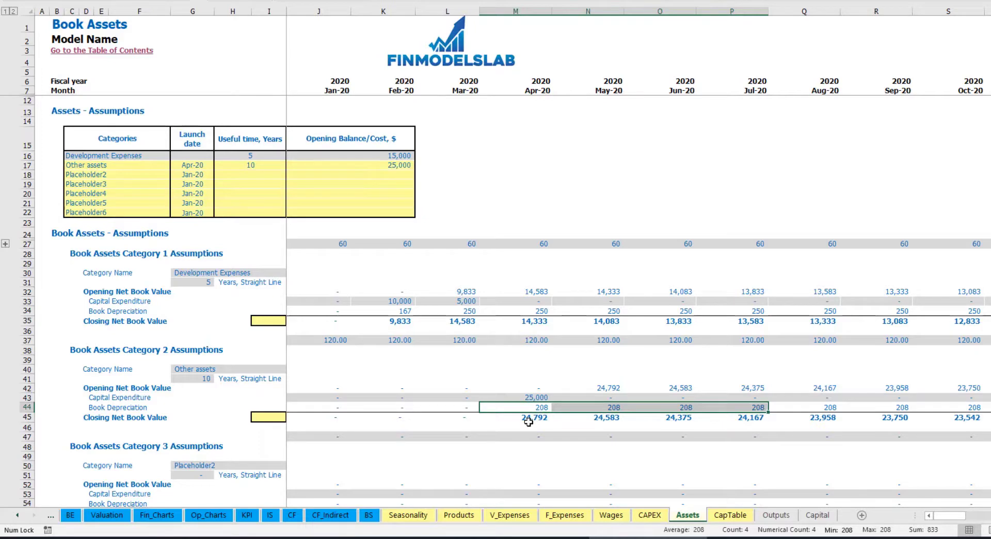
pyautogui.moveTo(541, 420); pyautogui.dragTo(779, 415)
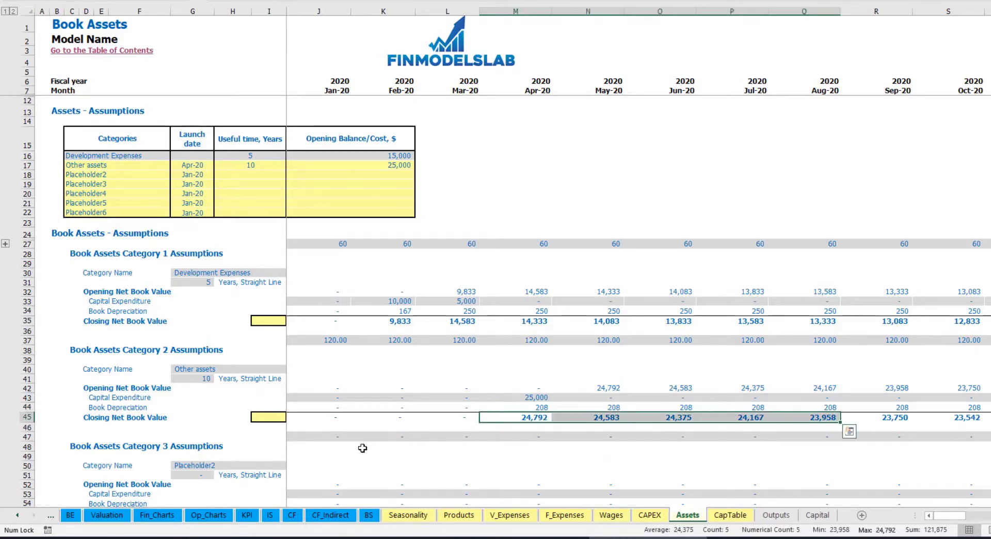
# Step: Trace the asset spending through the income statement, cash flow statement and the balance sheet's Fixed Assets, CAPEX Prepayment and CAPEX Payable rows
pyautogui.click(271, 515)
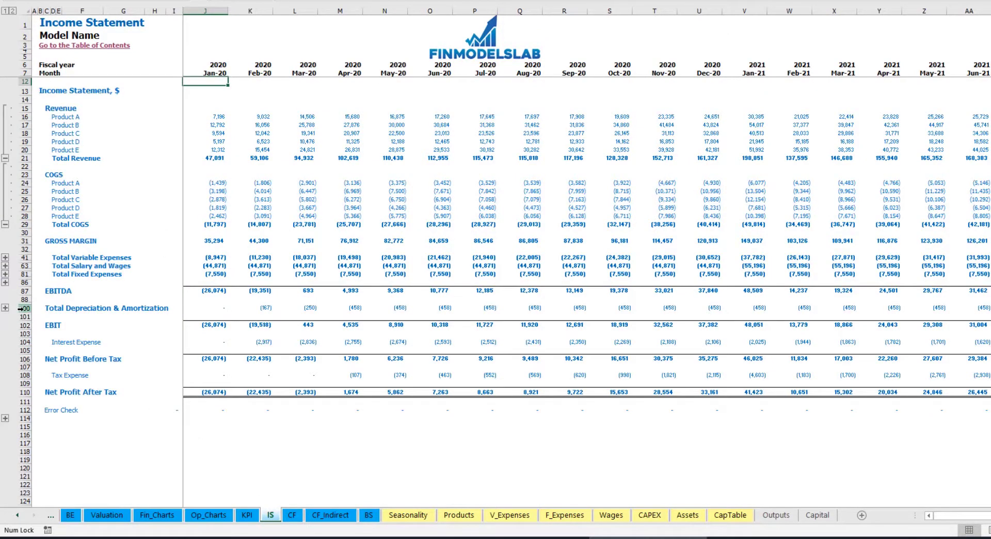
pyautogui.click(290, 515)
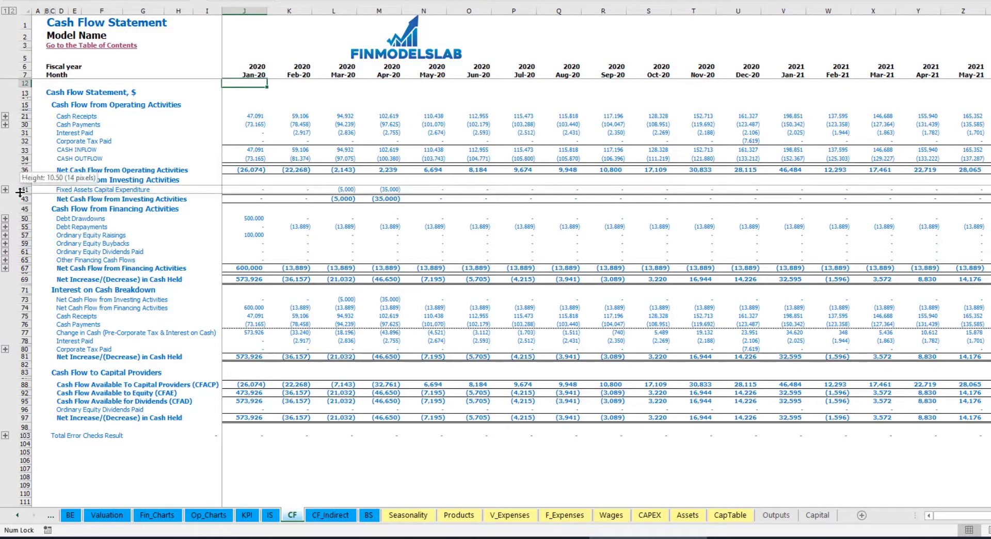
pyautogui.click(368, 515)
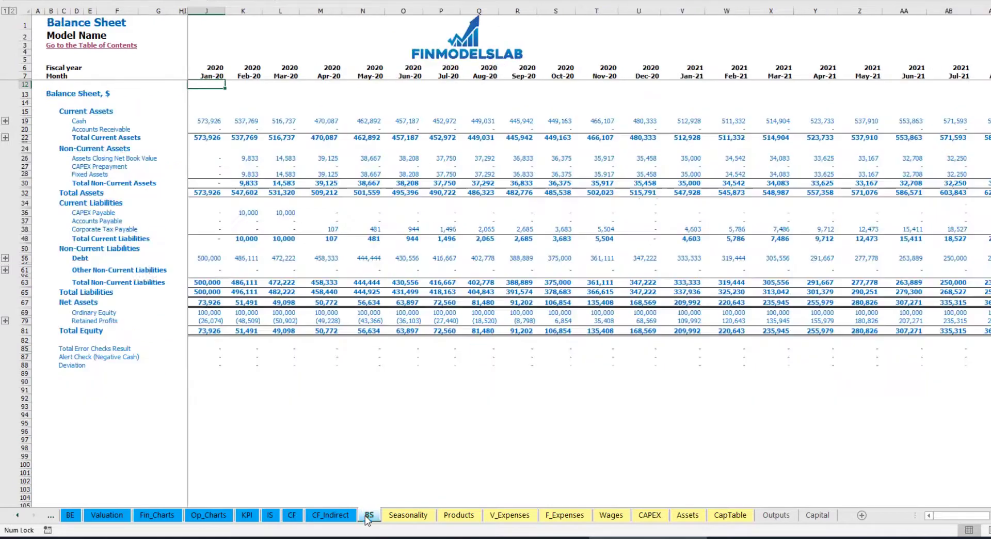
pyautogui.click(25, 174)
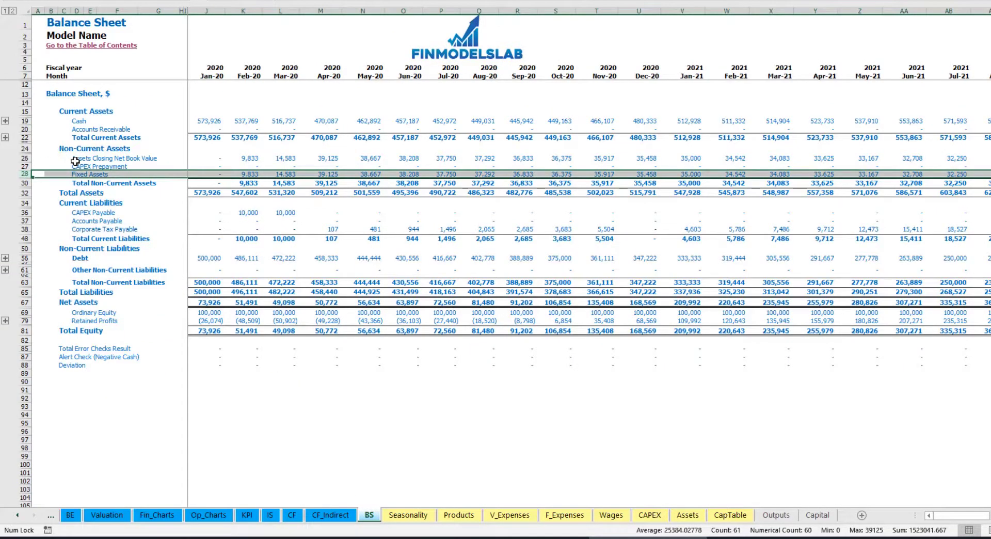
pyautogui.click(24, 166)
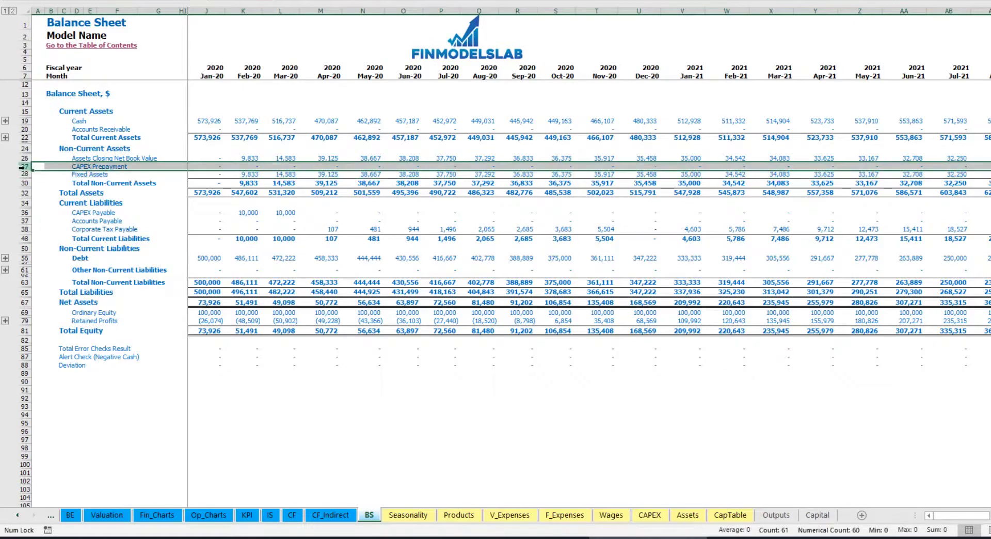
pyautogui.click(24, 212)
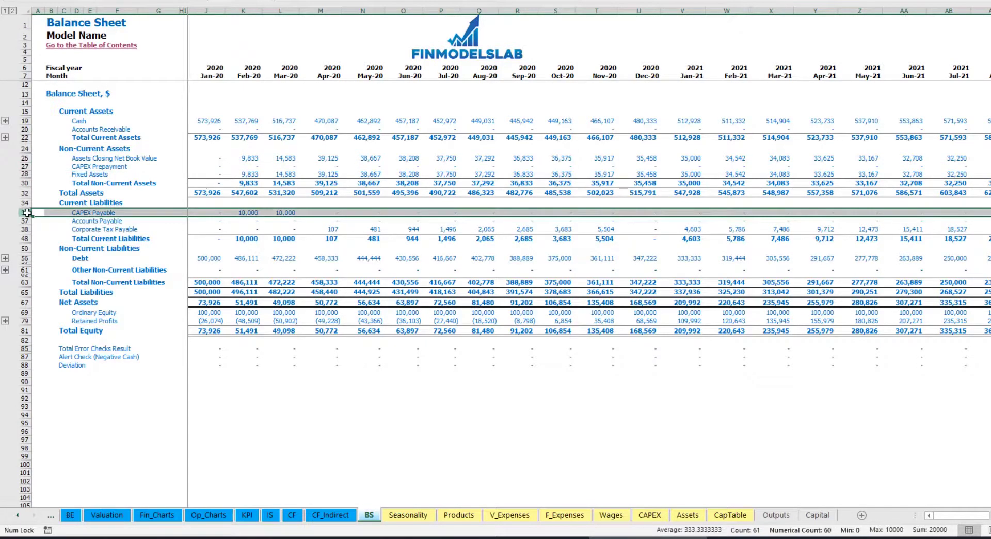
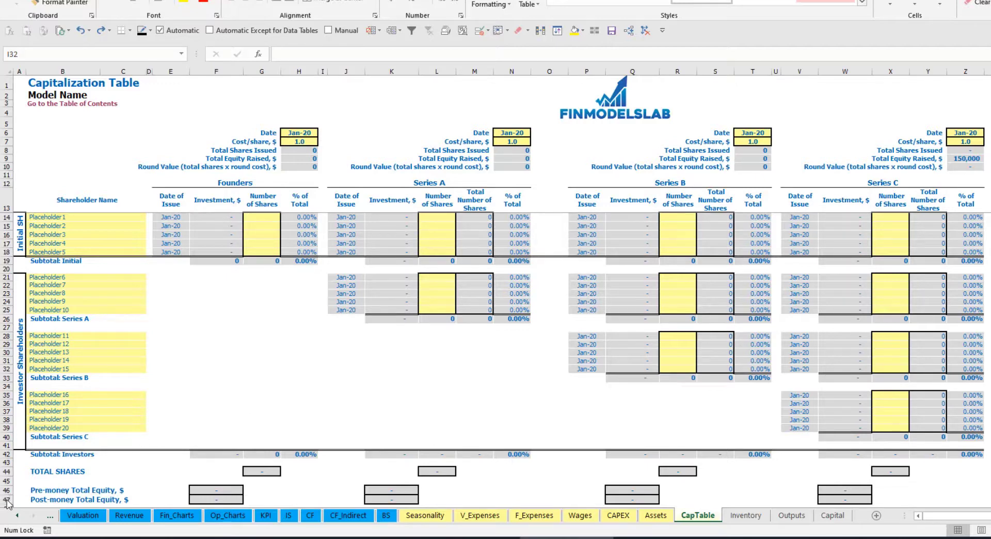
# Step: Name the first two initial shareholders in the capitalization table Founder 1 and Founder 2
pyautogui.click(50, 216)
pyautogui.write('Founder 1')
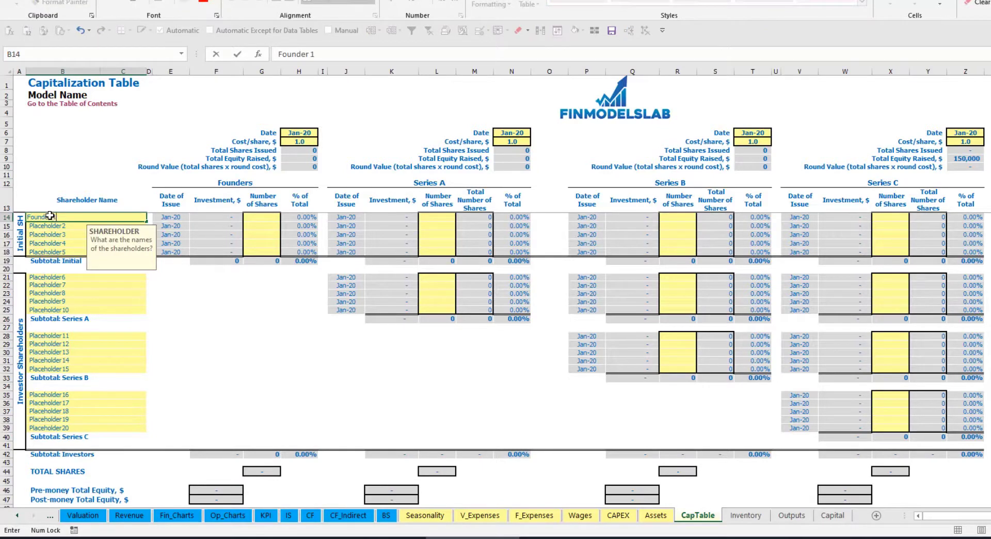
pyautogui.hotkey('ctrl', 'Return')
pyautogui.hotkey('ctrl', 'c')
pyautogui.press('Down')
pyautogui.hotkey('ctrl', 'v')
pyautogui.press('Escape')
pyautogui.click(327, 54)
pyautogui.press('BackSpace')
pyautogui.write('2')
pyautogui.press('Return')
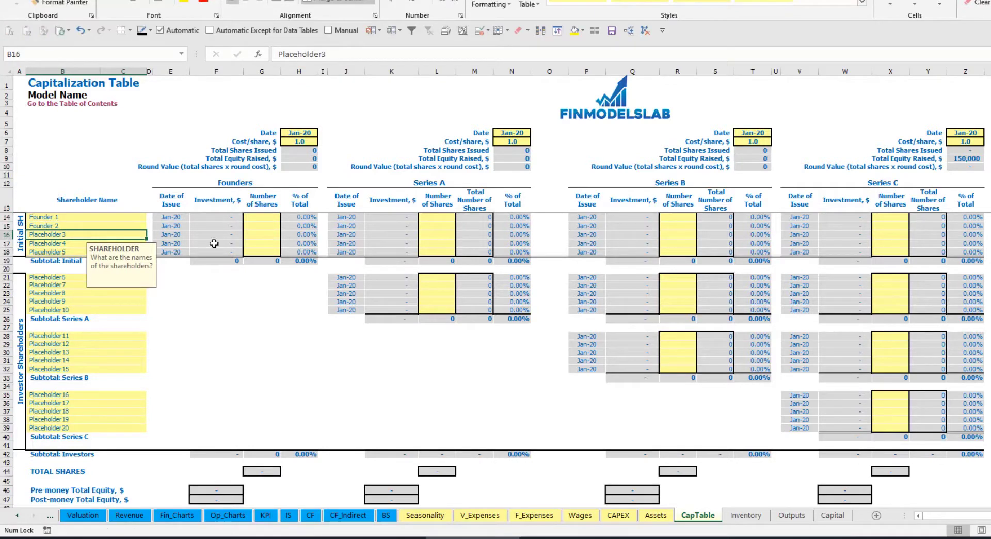
# Step: Enter 10,000 shares for Founder 1 and 20,000 shares for Founder 2 in the Founders round
pyautogui.click(104, 217)
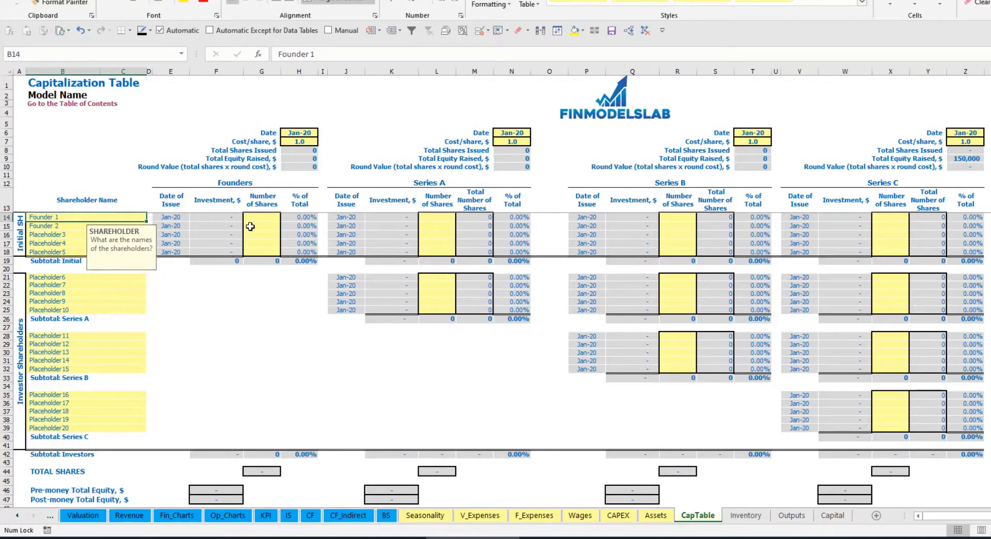
pyautogui.click(263, 216)
pyautogui.write('10')
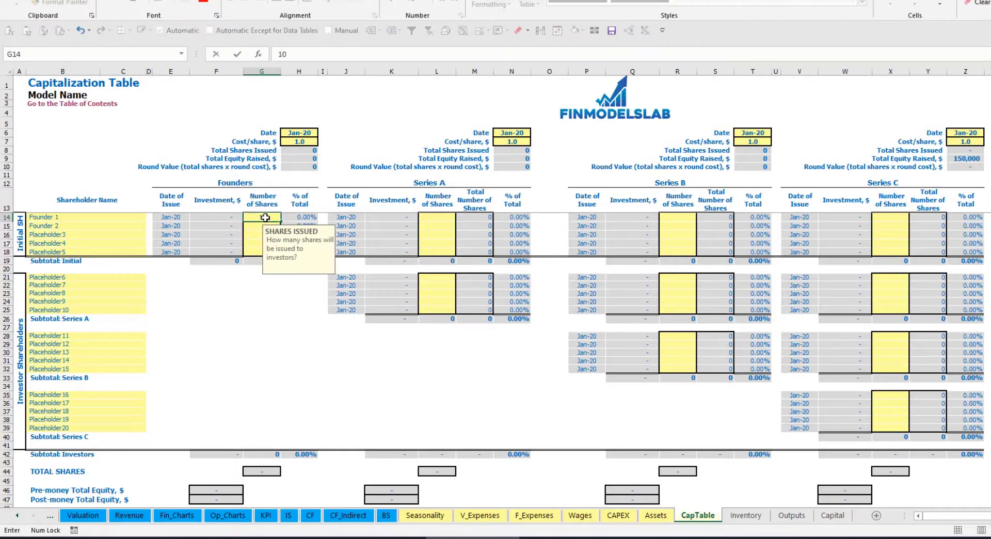
pyautogui.write(',000')
pyautogui.press('Return')
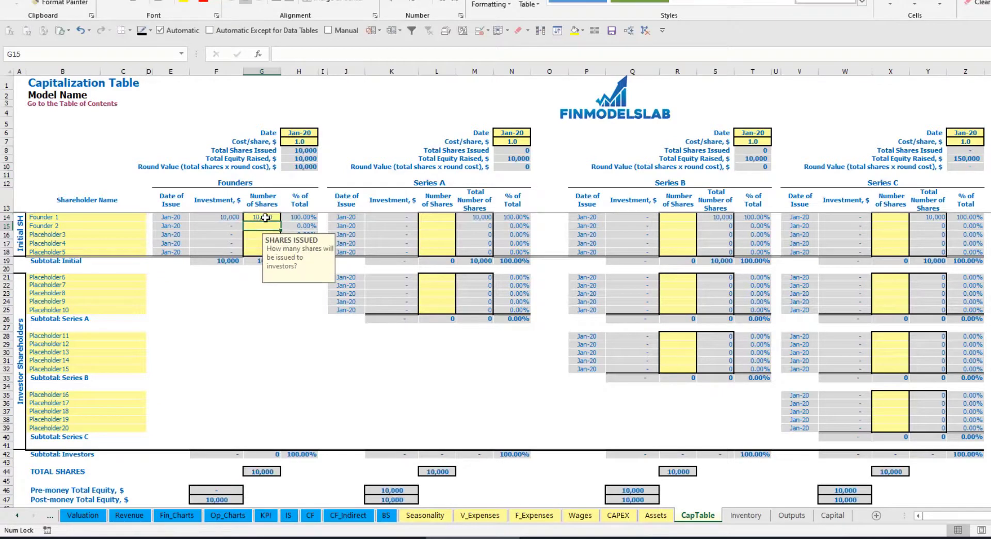
pyautogui.write('20,0')
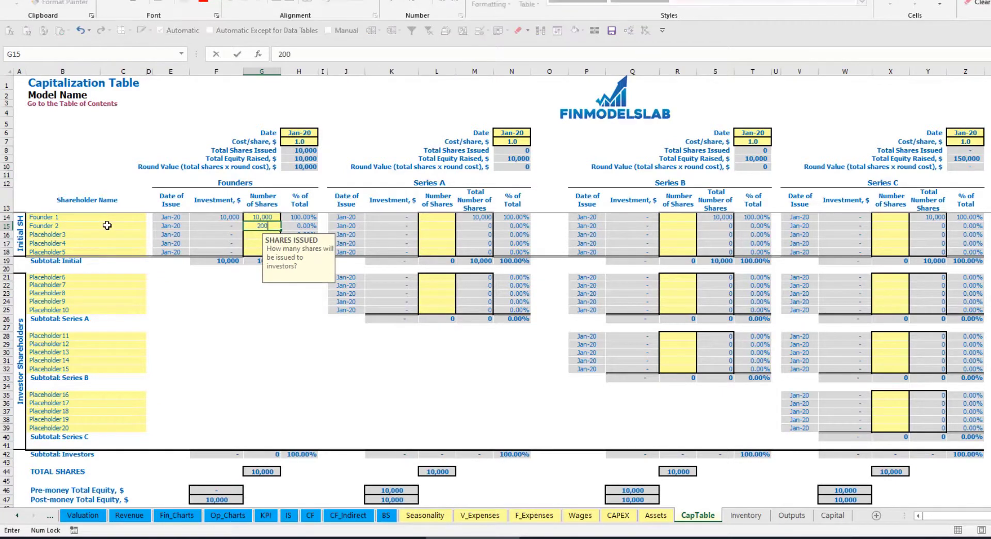
pyautogui.write('00')
pyautogui.press('Return')
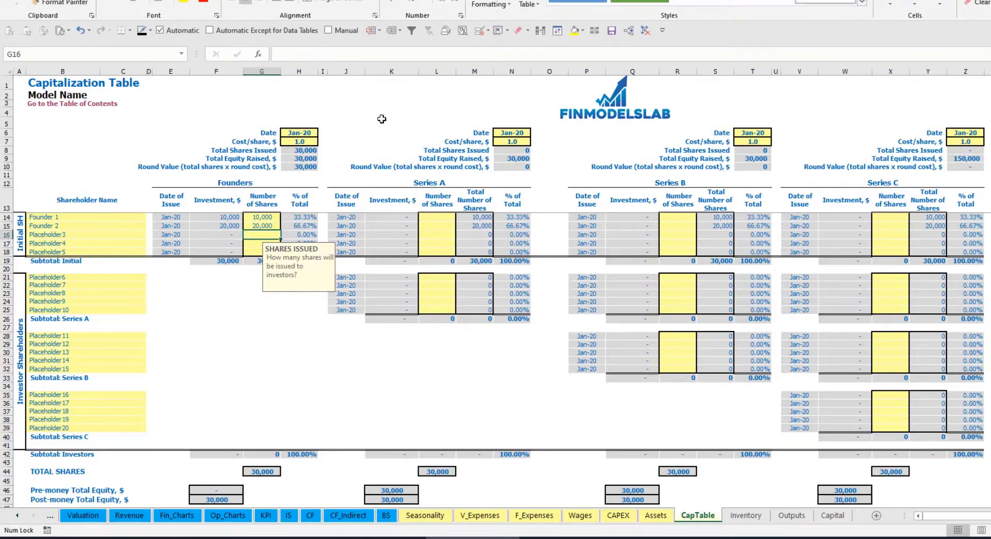
# Step: Set the Founders round's cost per share to 2 and its round close date to Feb-20
pyautogui.click(296, 135)
pyautogui.click(290, 142)
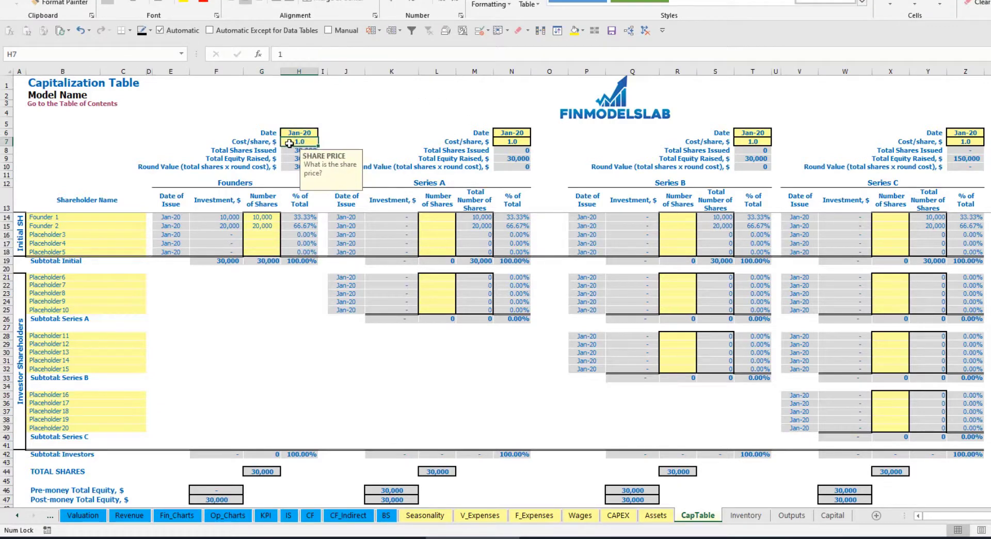
pyautogui.write('2')
pyautogui.press('Return')
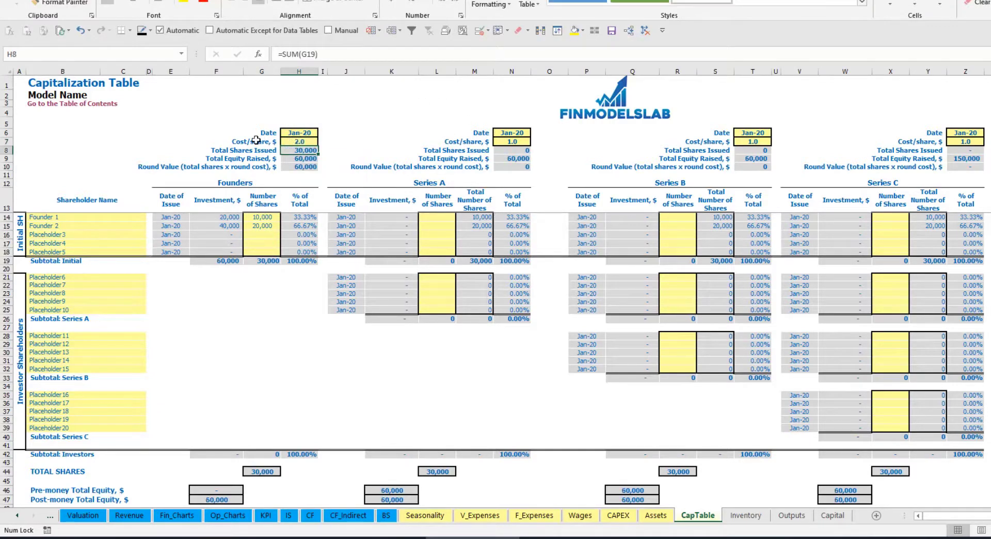
pyautogui.click(297, 135)
pyautogui.click(322, 133)
pyautogui.click(299, 146)
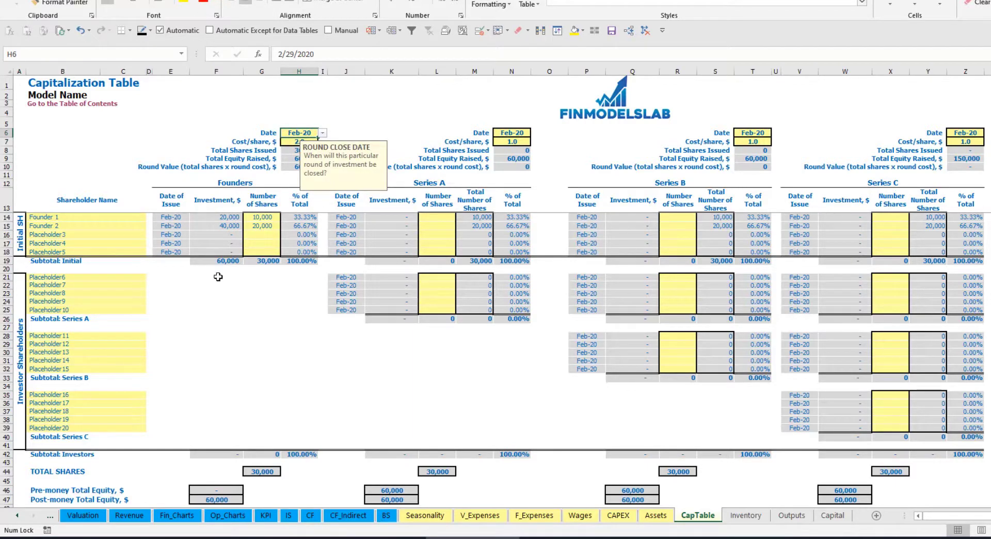
# Step: Examine the founders' investment amounts, initial subtotal, post-money total equity and ownership percentages in the Founders round
pyautogui.click(221, 219)
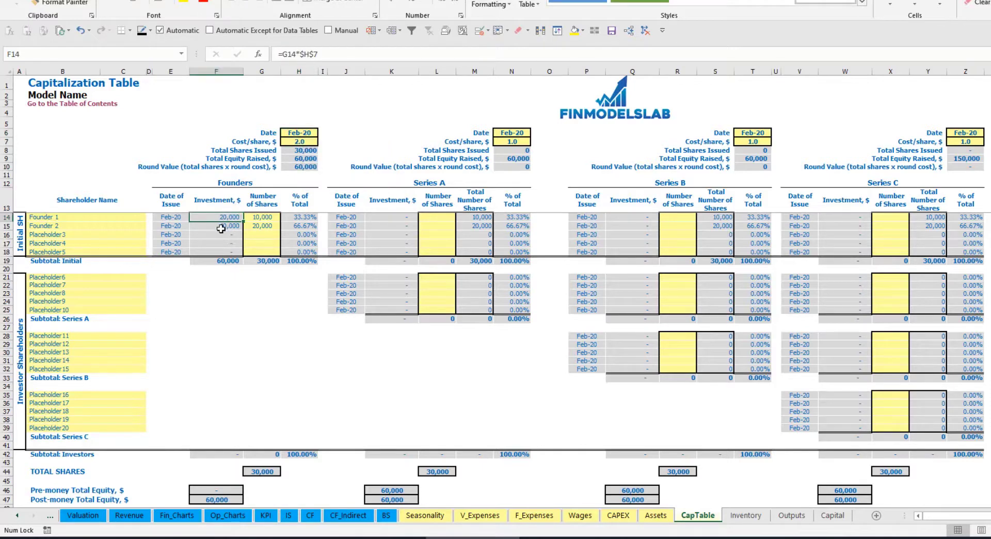
pyautogui.click(221, 226)
pyautogui.click(221, 261)
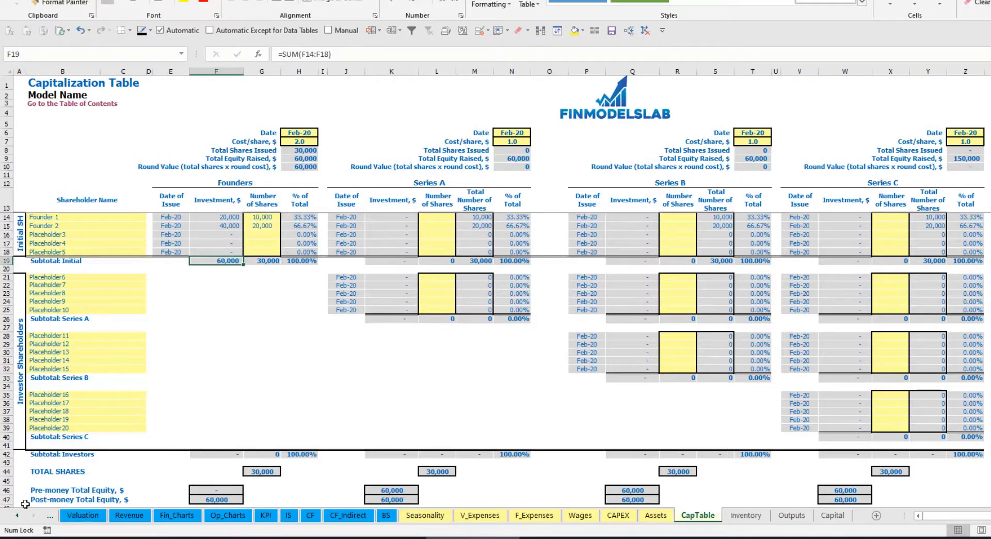
pyautogui.click(6, 499)
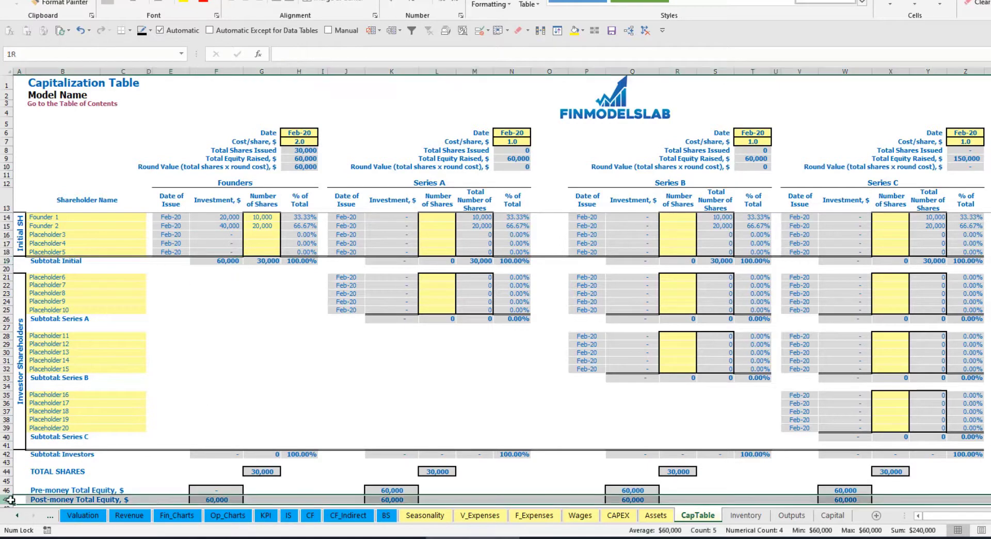
pyautogui.click(304, 218)
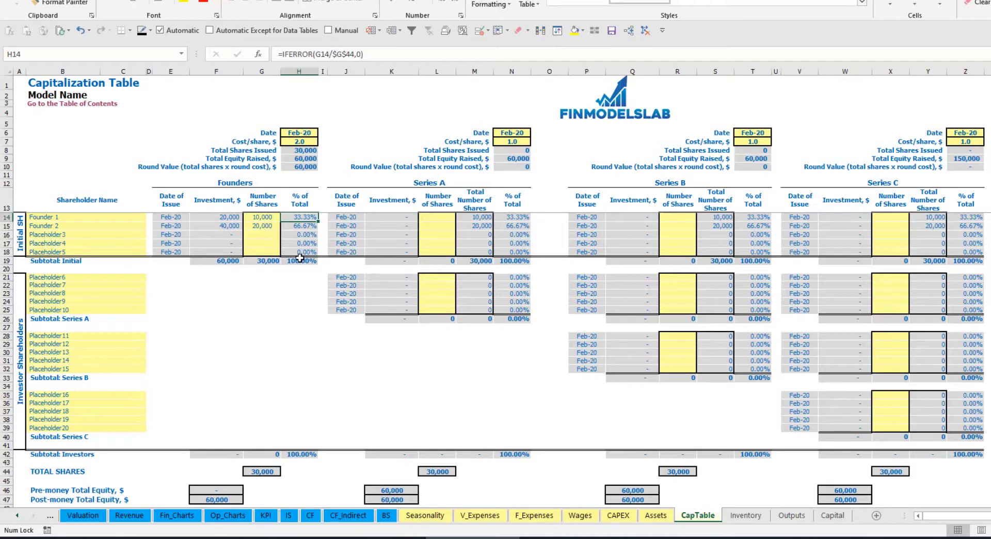
# Step: Name the first Series A investor shareholder Investor 1
pyautogui.click(116, 279)
pyautogui.click(450, 187)
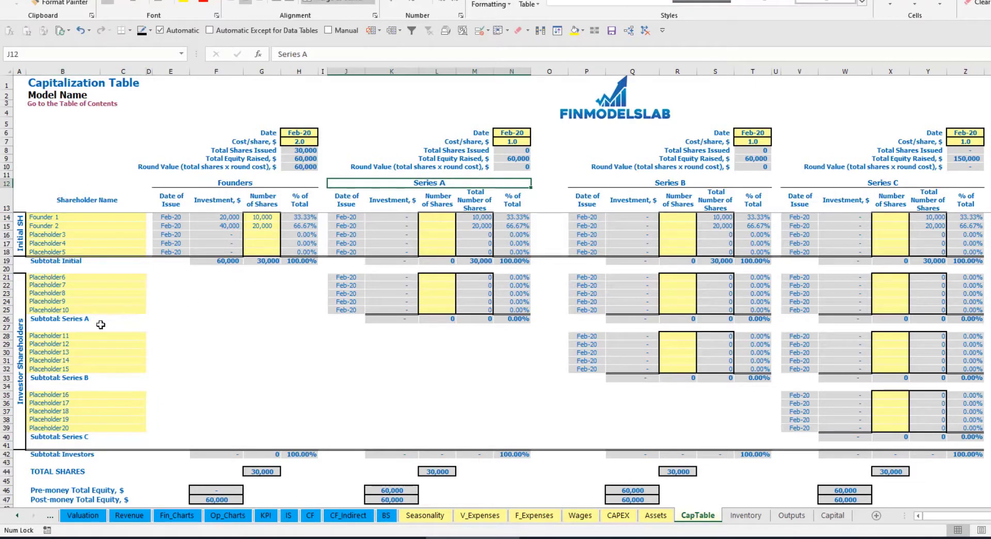
pyautogui.click(71, 279)
pyautogui.write('I')
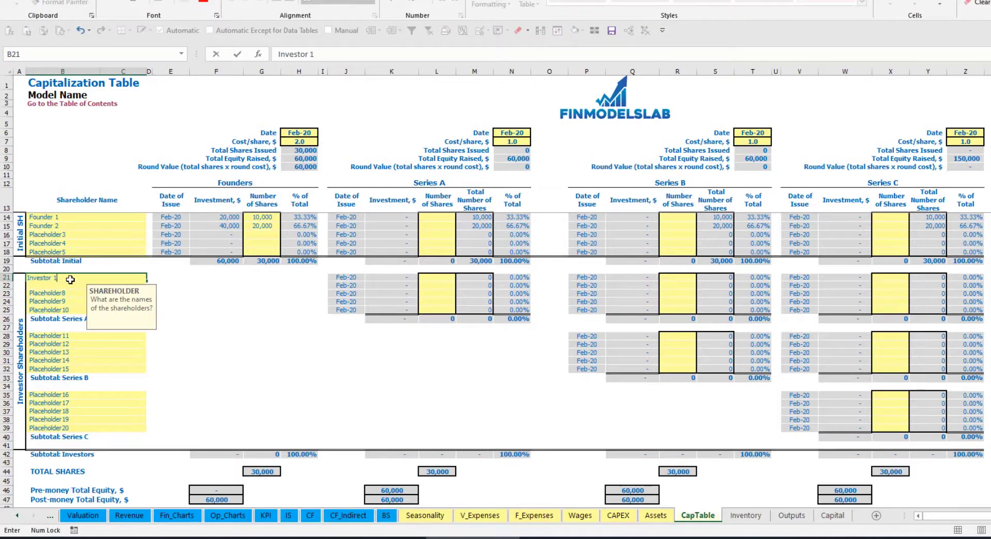
pyautogui.write('nvestor 1')
pyautogui.press('Return')
# Step: Set the Series A round close date to May-20 and its cost per share to 5
pyautogui.click(518, 131)
pyautogui.click(535, 133)
pyautogui.click(528, 165)
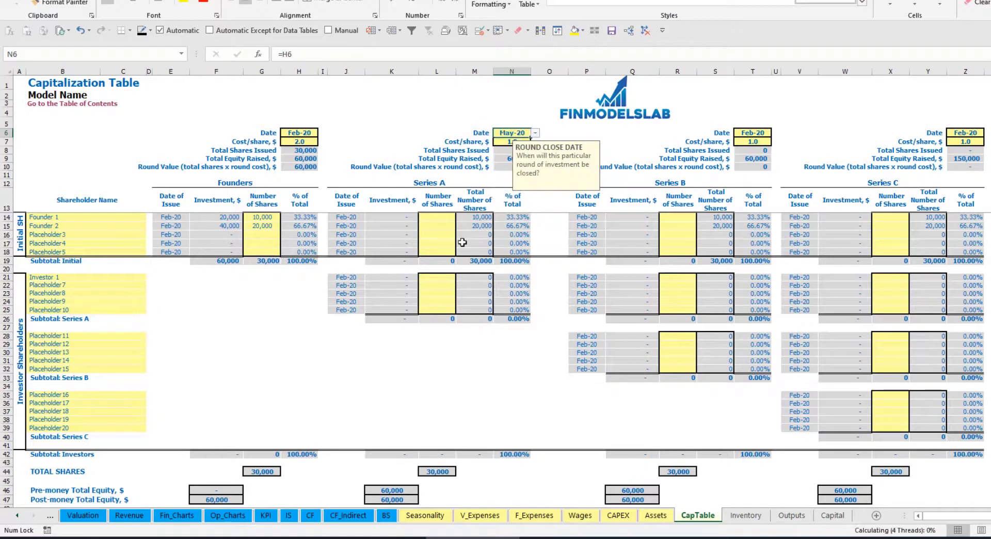
pyautogui.click(507, 140)
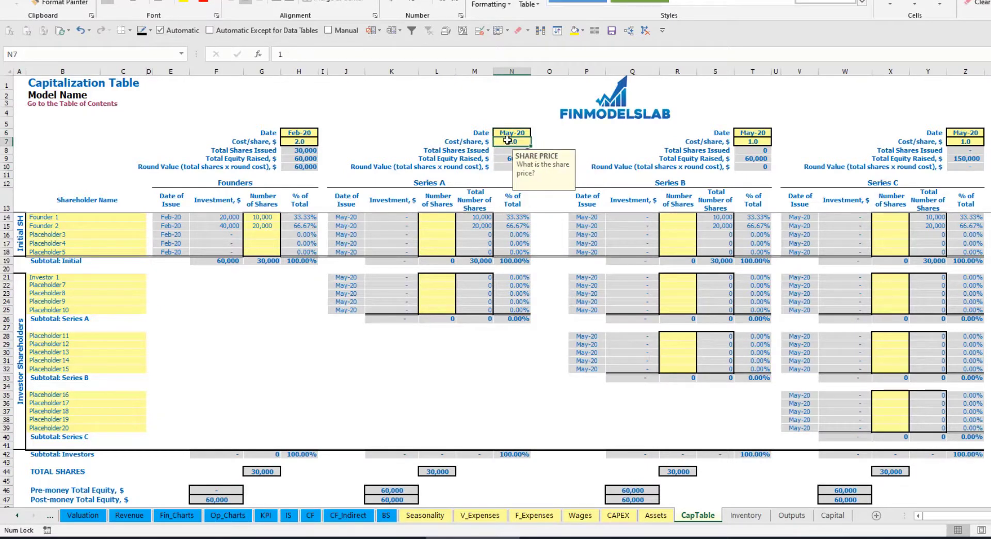
pyautogui.write('5')
pyautogui.press('Return')
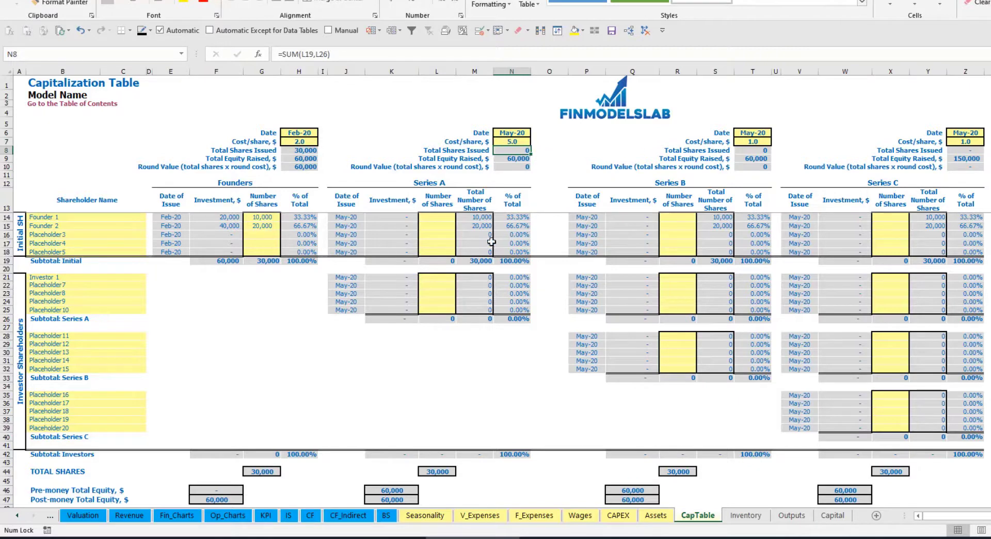
# Step: Issue 1,000 Series A shares to Investor 1
pyautogui.click(437, 277)
pyautogui.write('1000')
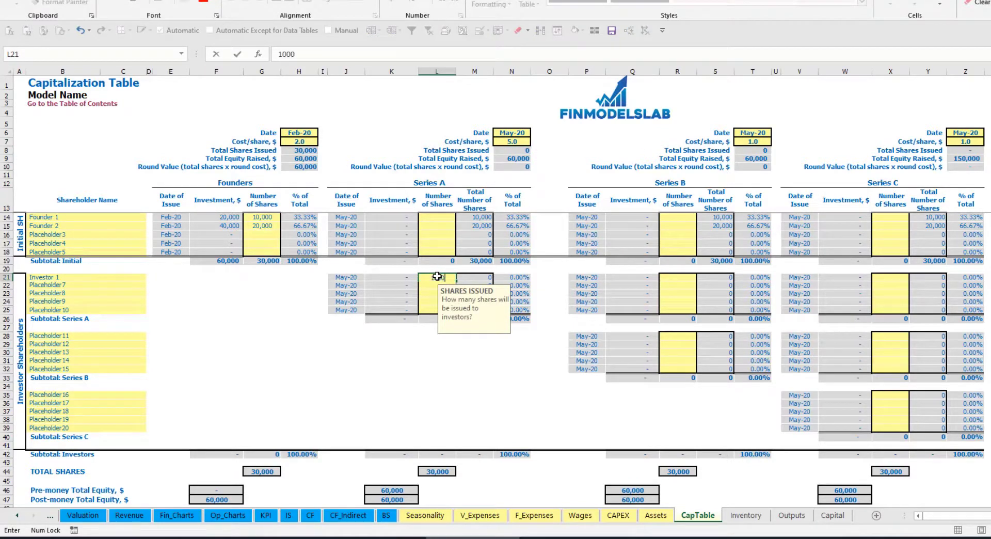
pyautogui.press('Return')
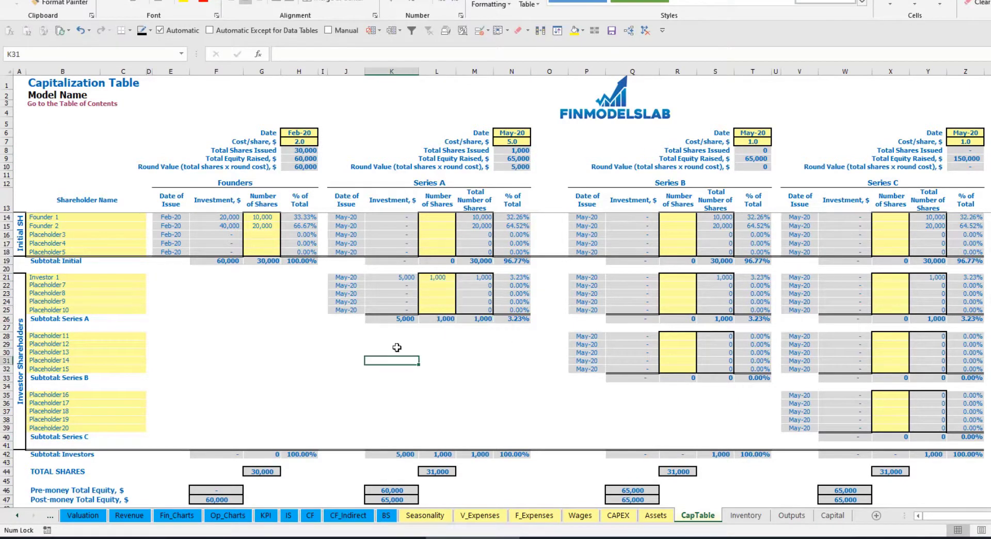
# Step: Examine Investor 1's investment and ownership share, the Series A pre-money and post-money equity, and the founders' diluted percentages
pyautogui.click(399, 277)
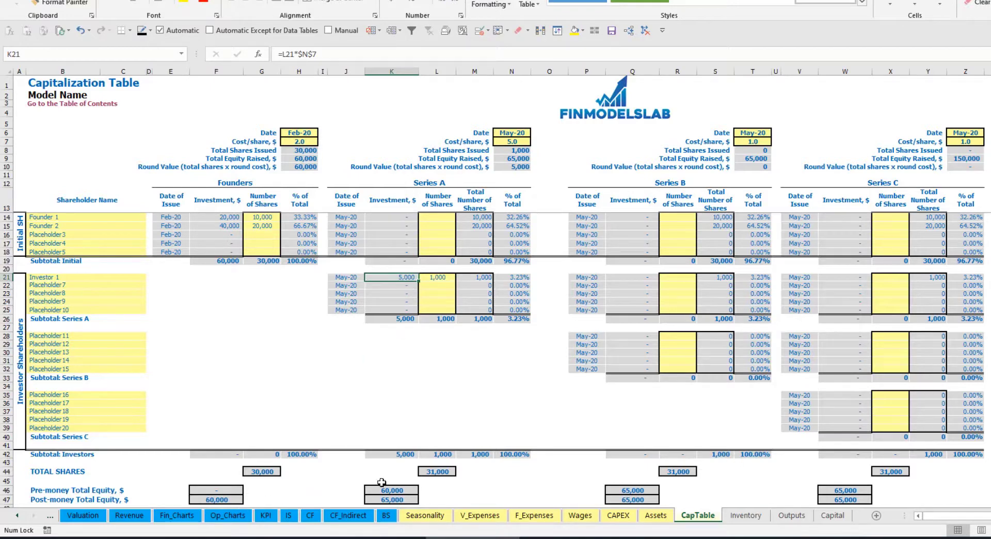
pyautogui.click(383, 488)
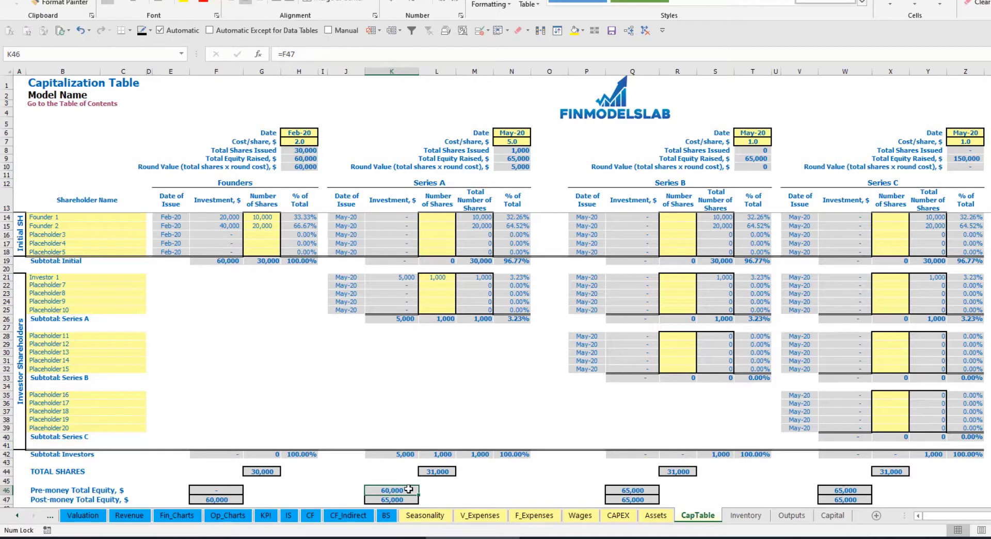
pyautogui.press('Down')
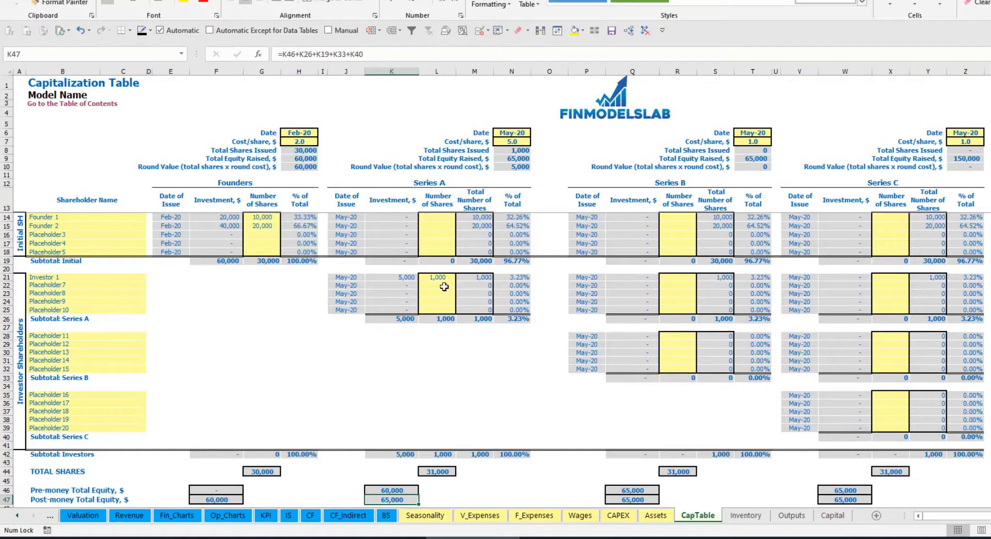
pyautogui.click(501, 276)
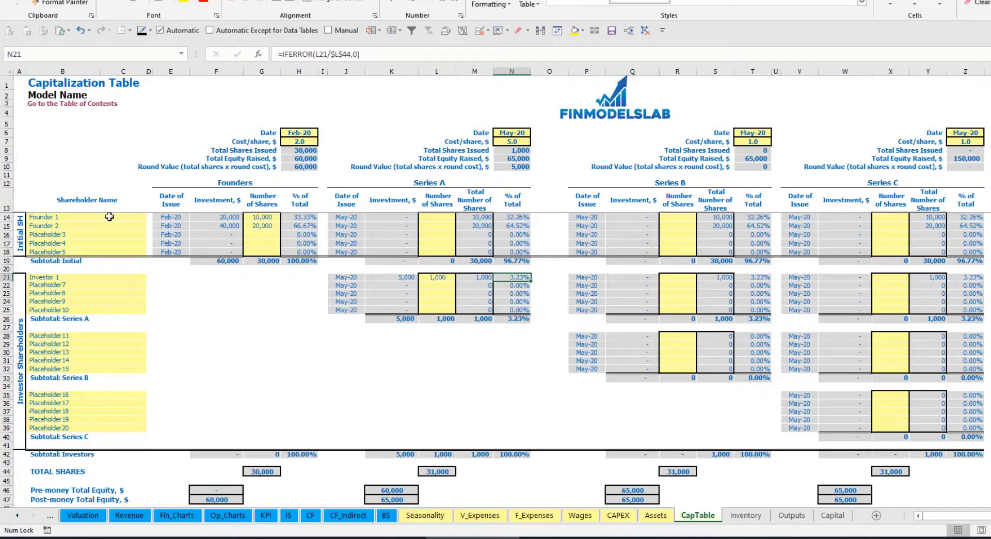
pyautogui.moveTo(109, 216); pyautogui.dragTo(110, 225)
pyautogui.moveTo(514, 216); pyautogui.dragTo(513, 225)
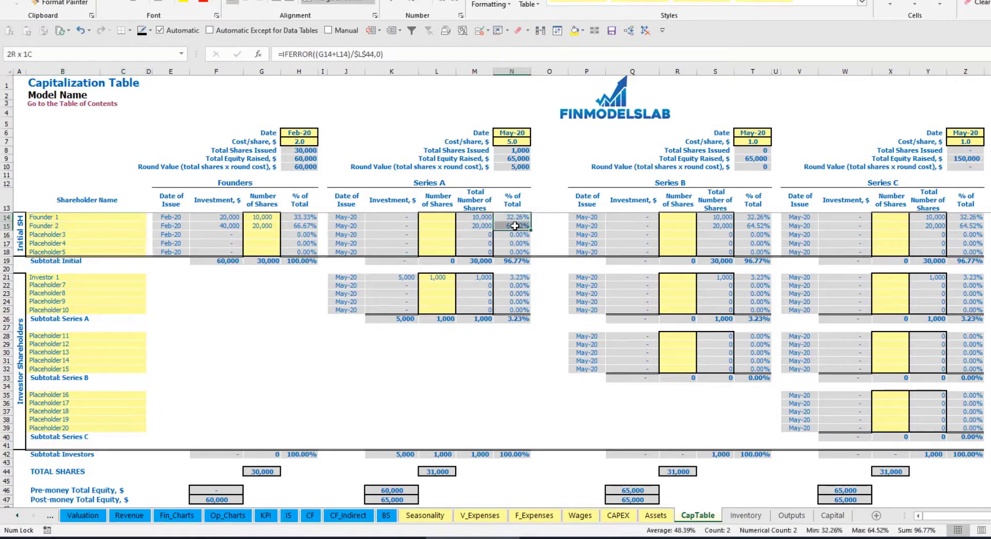
pyautogui.press('Up')
pyautogui.press('Down')
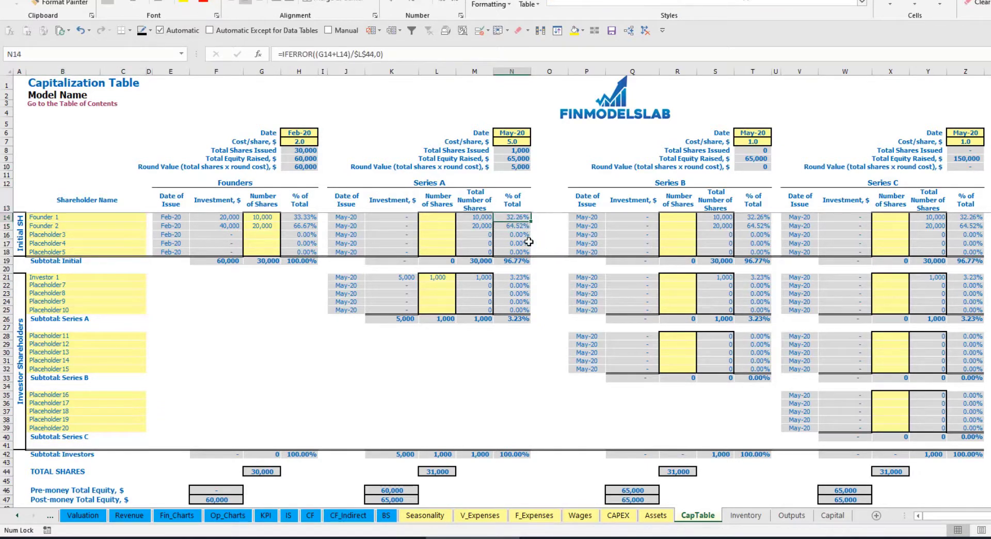
pyautogui.press('Down')
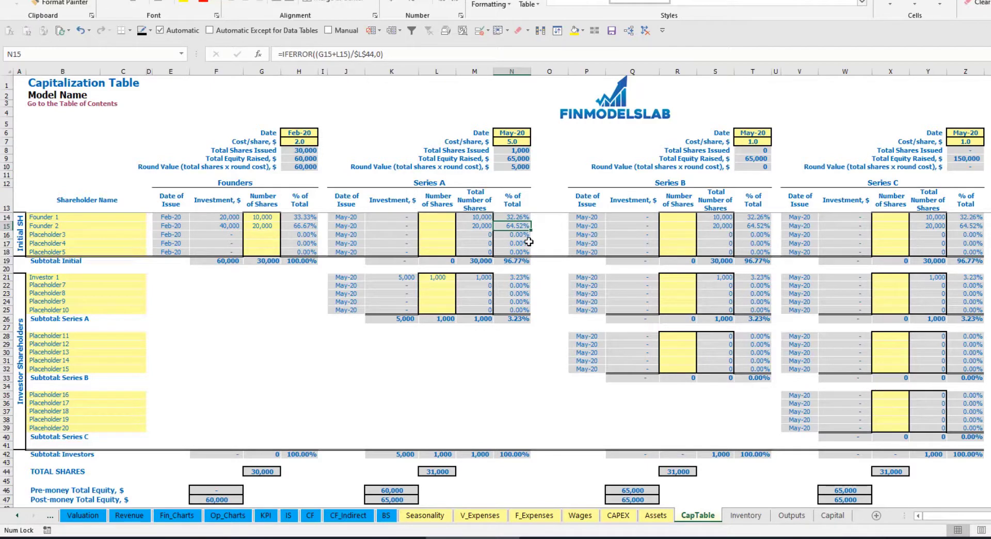
# Step: Review the Series B and Series C shareholder name rows and the Series A share input cells
pyautogui.click(98, 344)
pyautogui.click(87, 395)
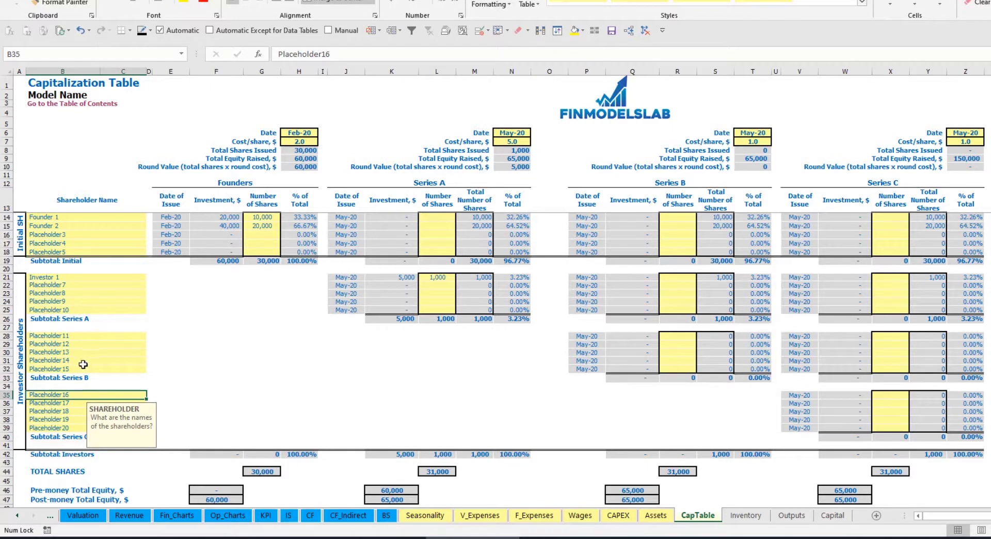
pyautogui.click(440, 278)
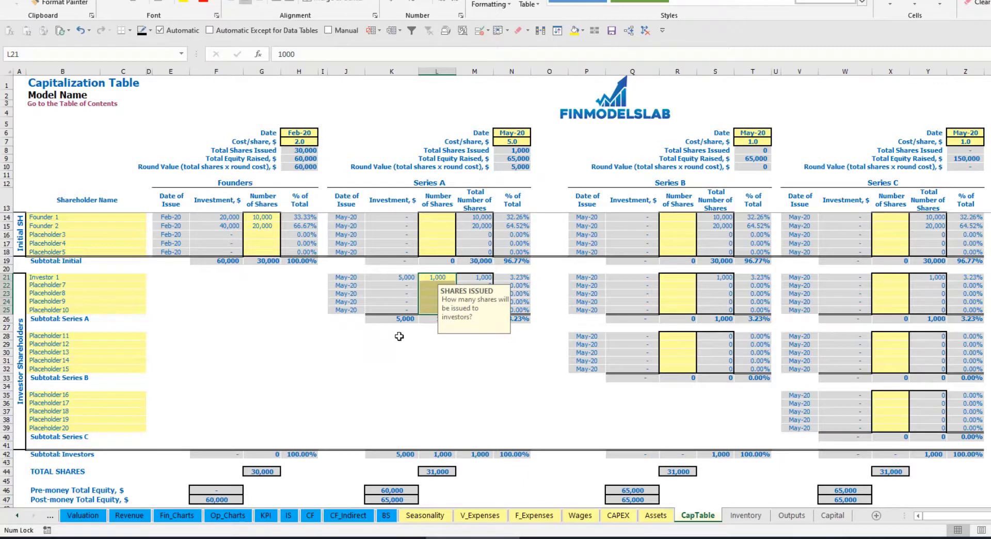
pyautogui.click(448, 352)
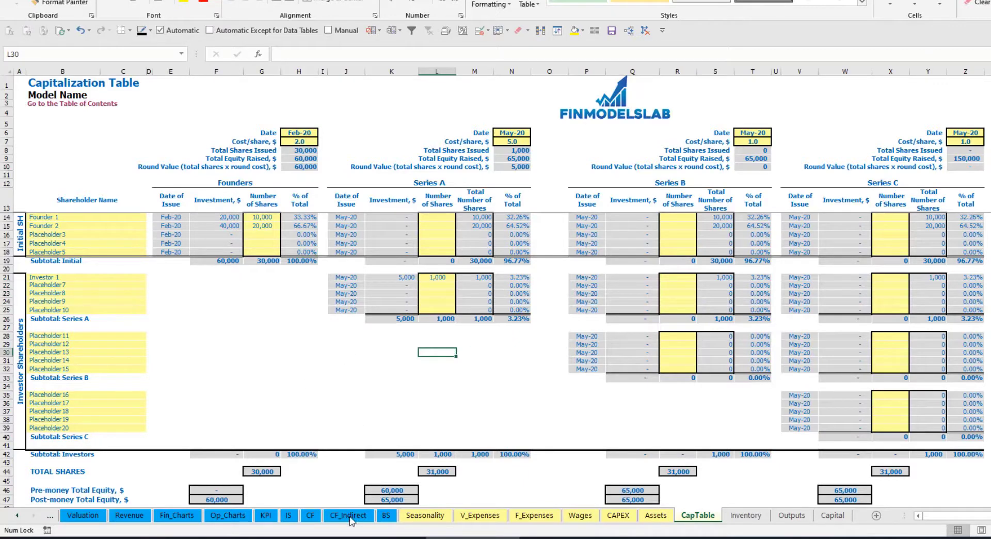
# Step: Trace the equity rounds through the cash flow statement's Ordinary Equity Raisings row and the balance sheet's equity rows
pyautogui.click(310, 515)
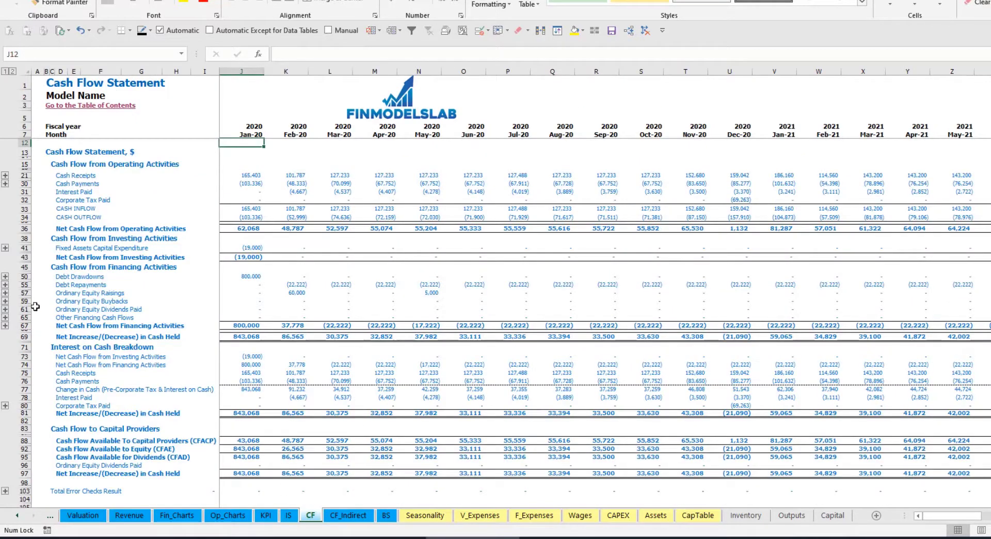
pyautogui.click(23, 293)
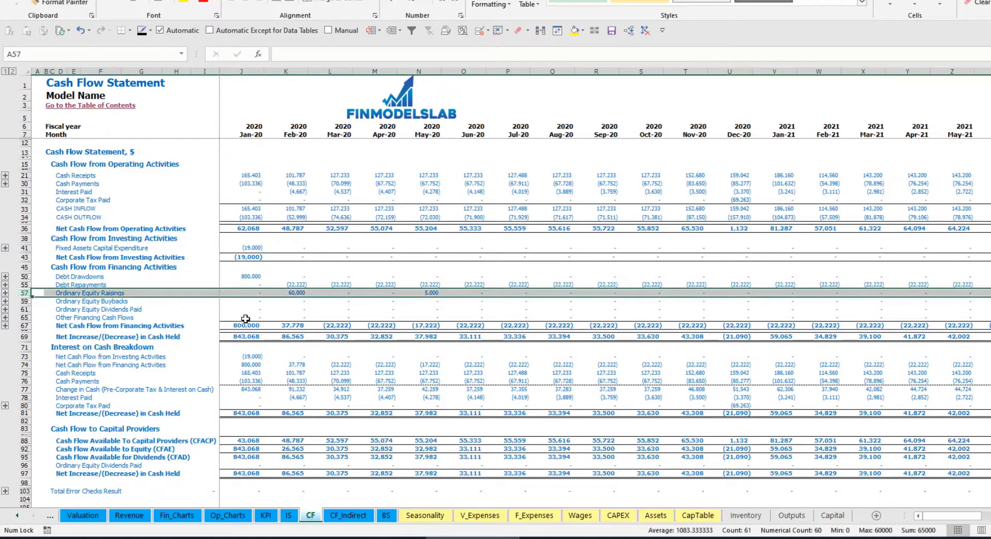
pyautogui.click(302, 295)
pyautogui.click(431, 294)
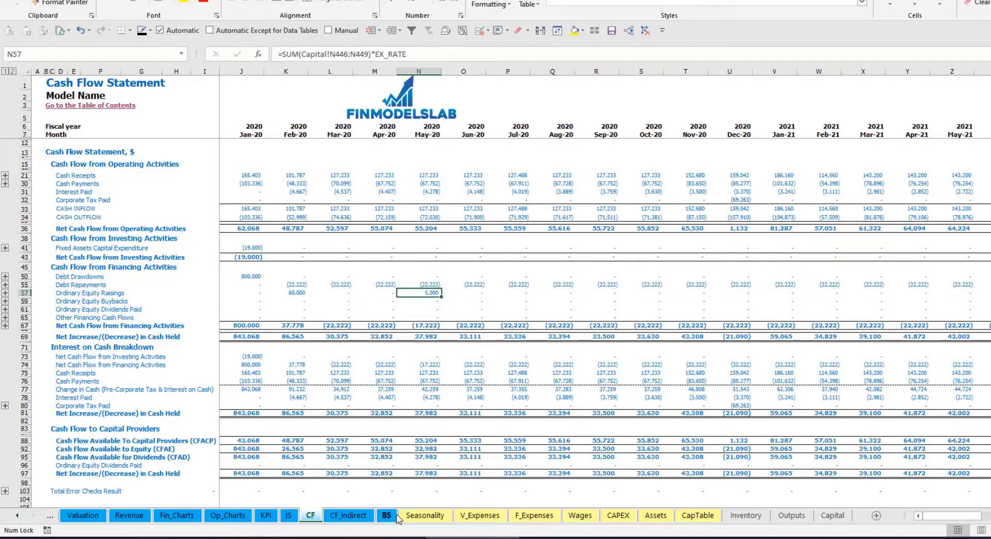
pyautogui.click(388, 515)
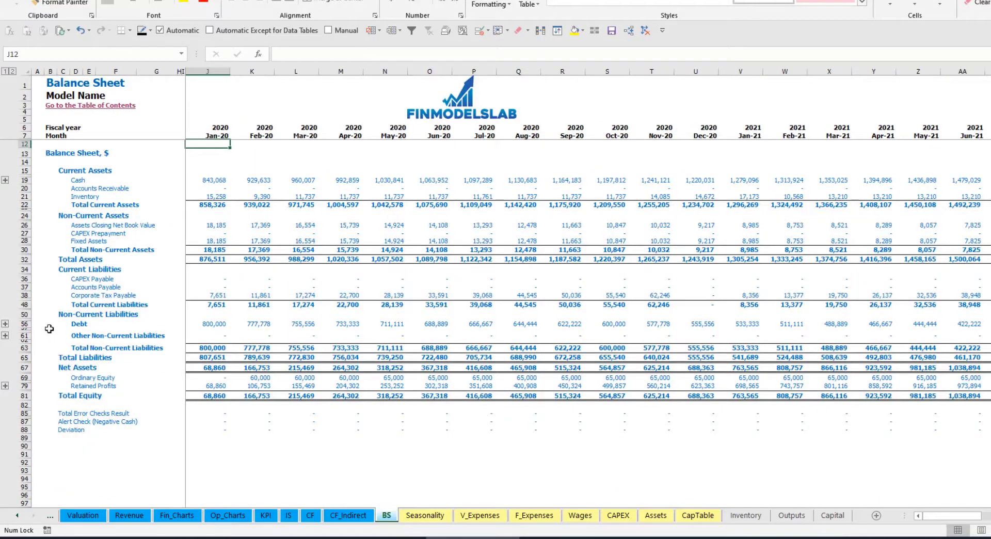
pyautogui.click(29, 380)
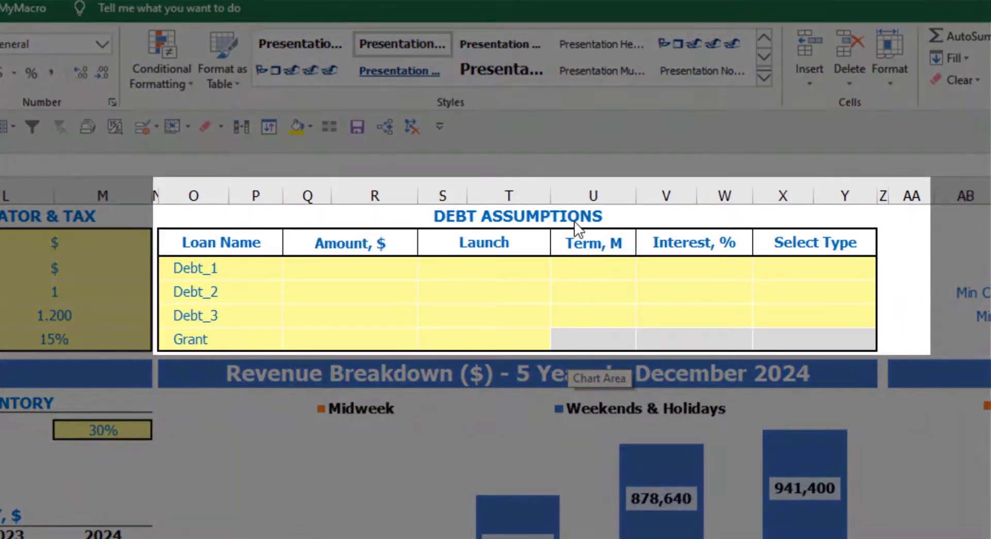
# Step: Try the Annuity repayment type for Debt_1 in the debt assumptions, and settle on Usual
pyautogui.click(575, 216)
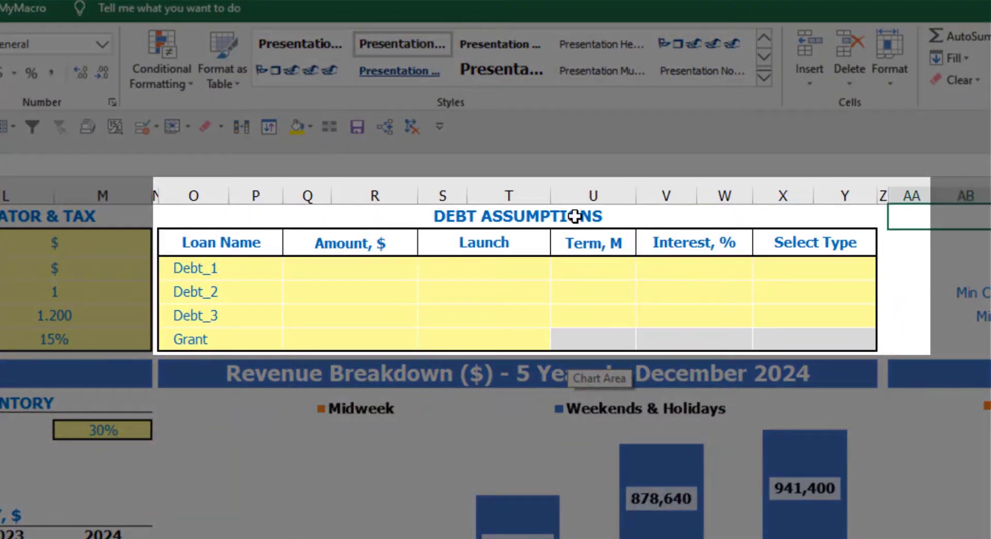
pyautogui.click(574, 216)
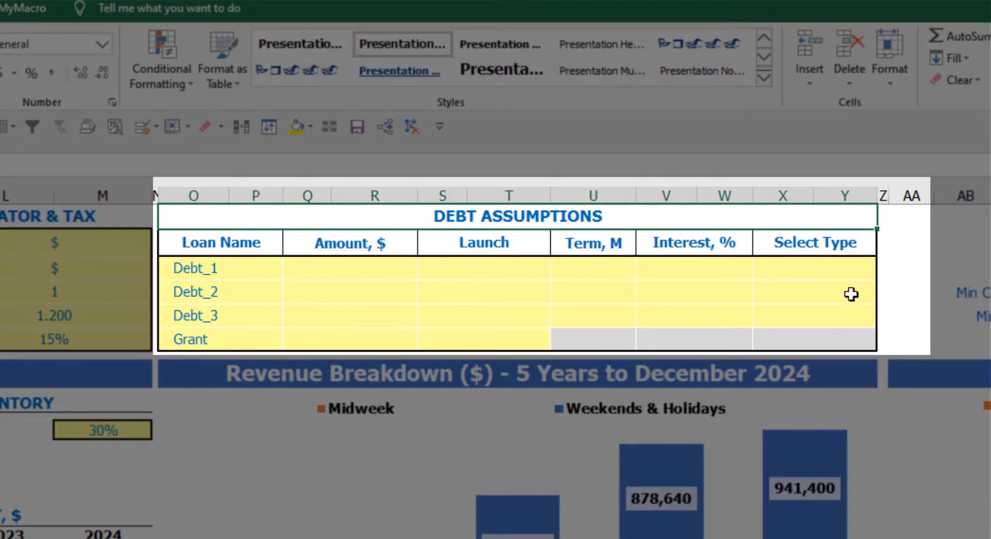
pyautogui.click(869, 262)
pyautogui.click(884, 271)
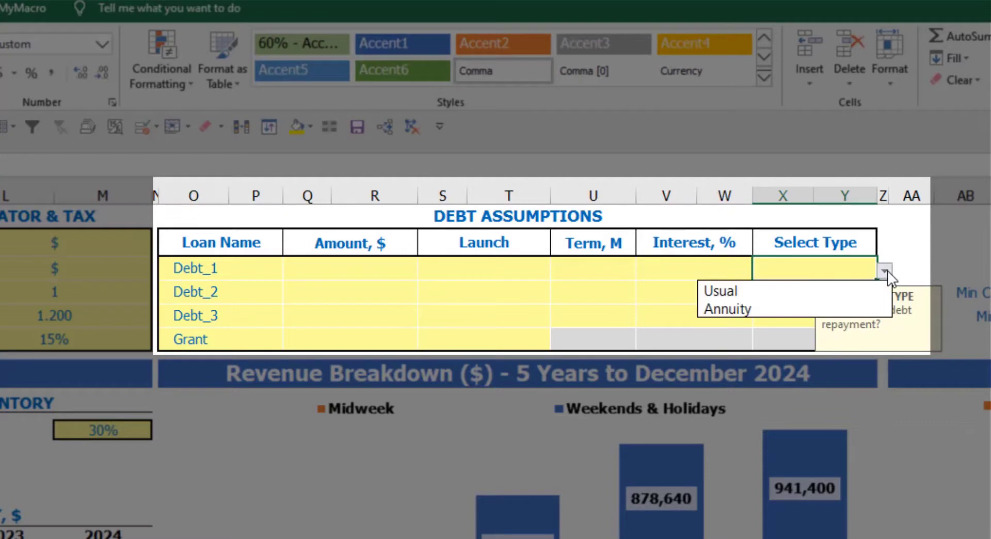
pyautogui.click(860, 303)
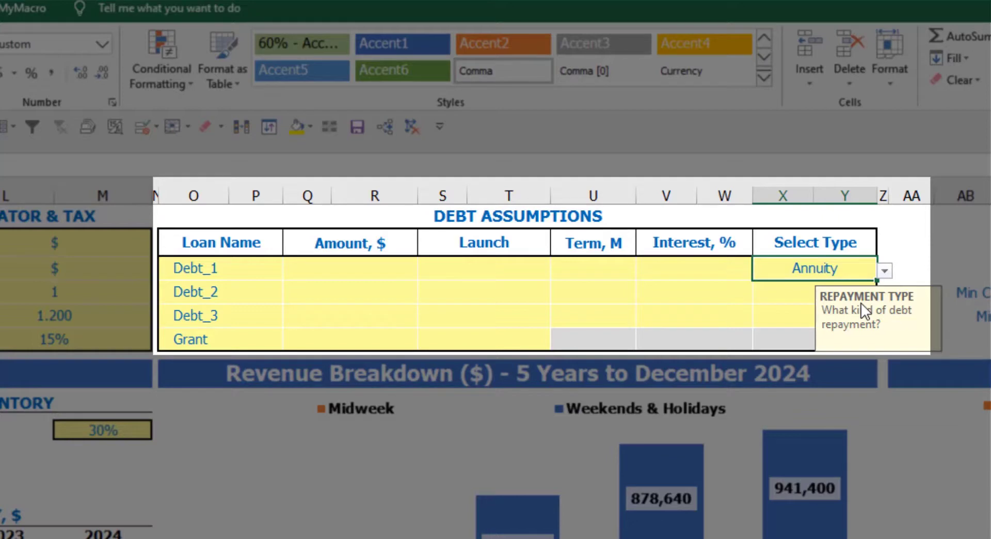
pyautogui.click(884, 272)
pyautogui.click(849, 288)
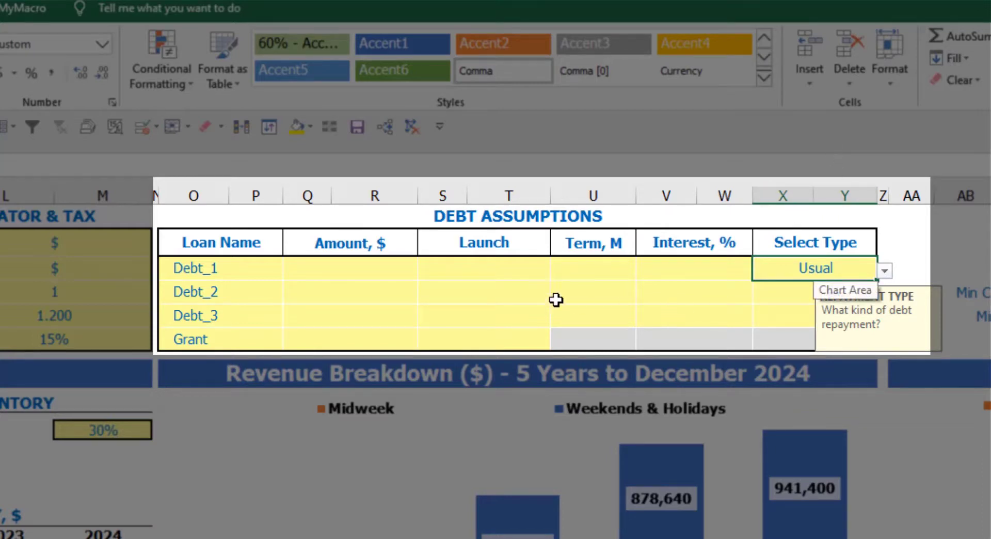
# Step: Give Debt_1 a drawdown amount of $1,000,000 with a Feb-20 launch
pyautogui.click(391, 269)
pyautogui.write('1,00')
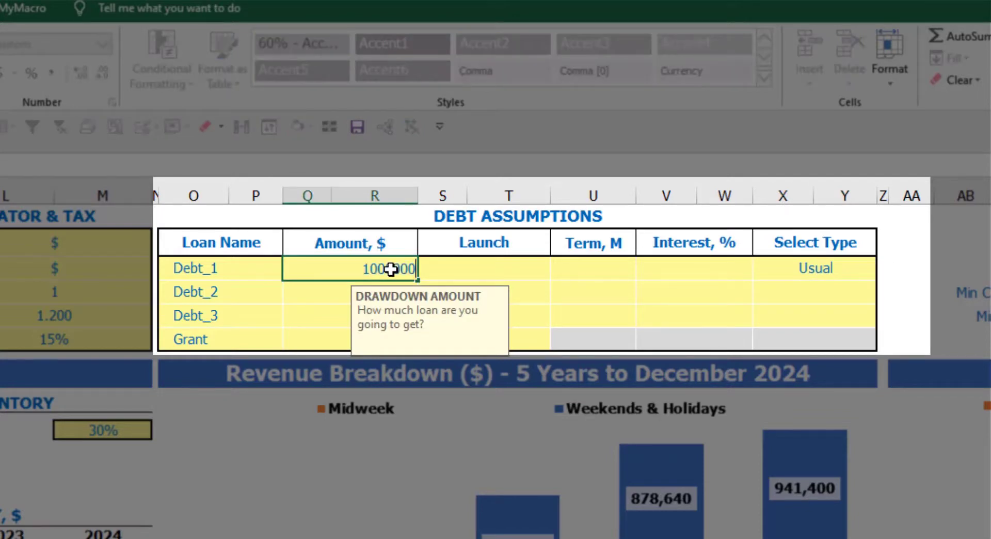
pyautogui.write('0,000')
pyautogui.press('Return')
pyautogui.click(531, 267)
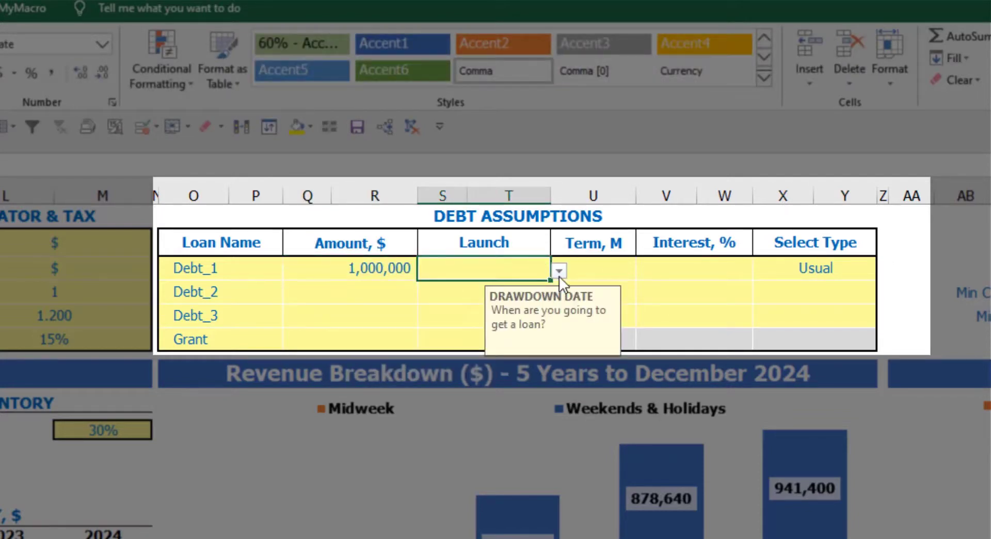
pyautogui.click(558, 276)
pyautogui.click(513, 307)
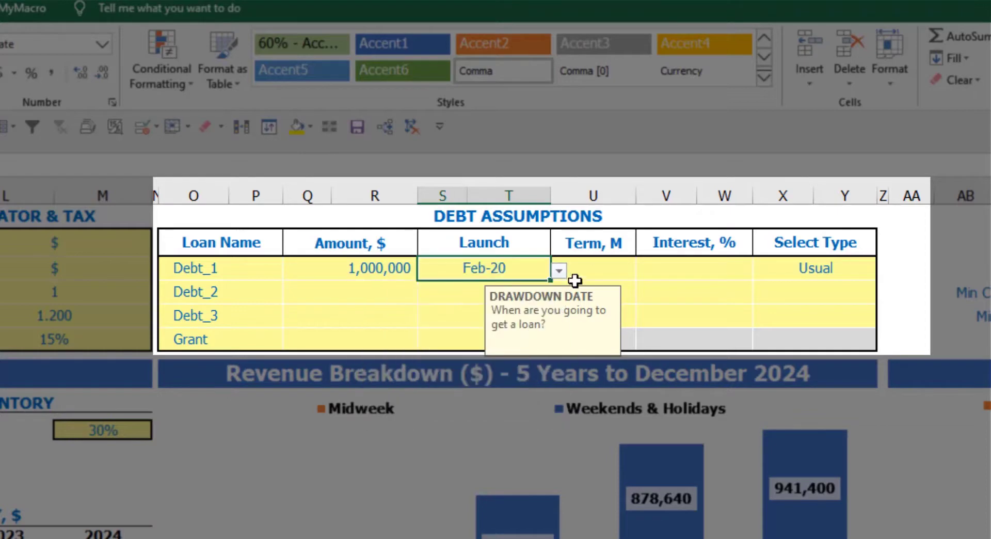
# Step: Set Debt_1's repayment term to 60 months and its annual interest rate to 5%
pyautogui.click(594, 261)
pyautogui.write('60')
pyautogui.press('Return')
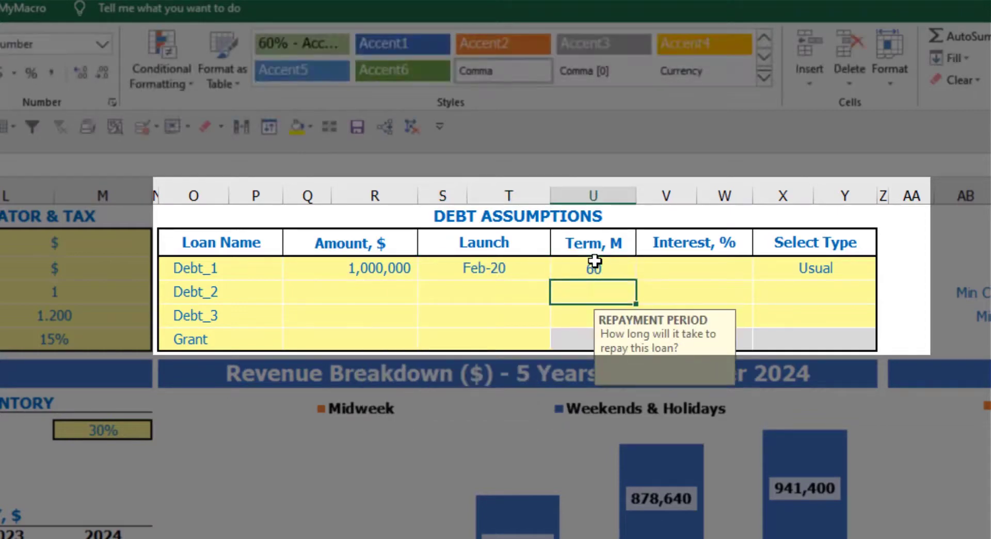
pyautogui.click(653, 266)
pyautogui.write('5')
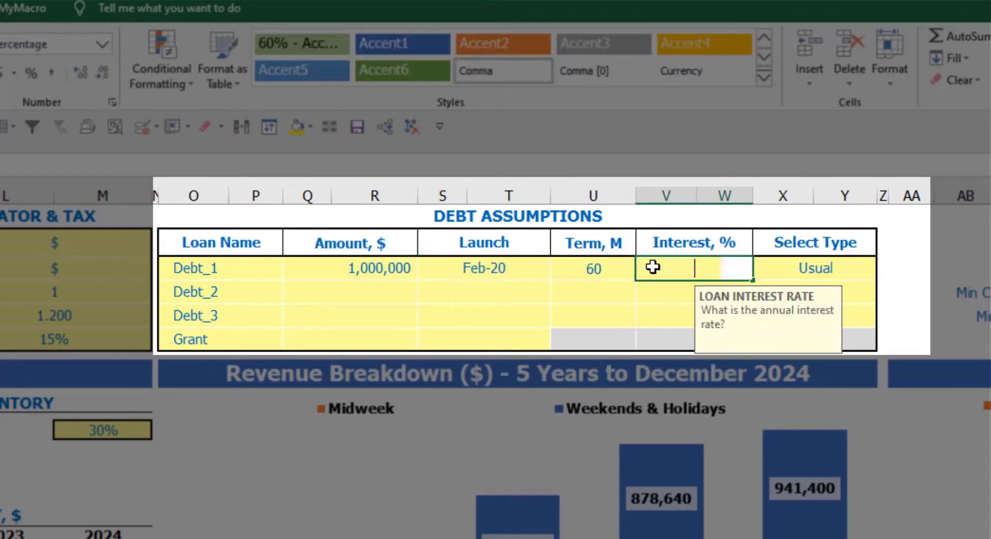
pyautogui.press('Return')
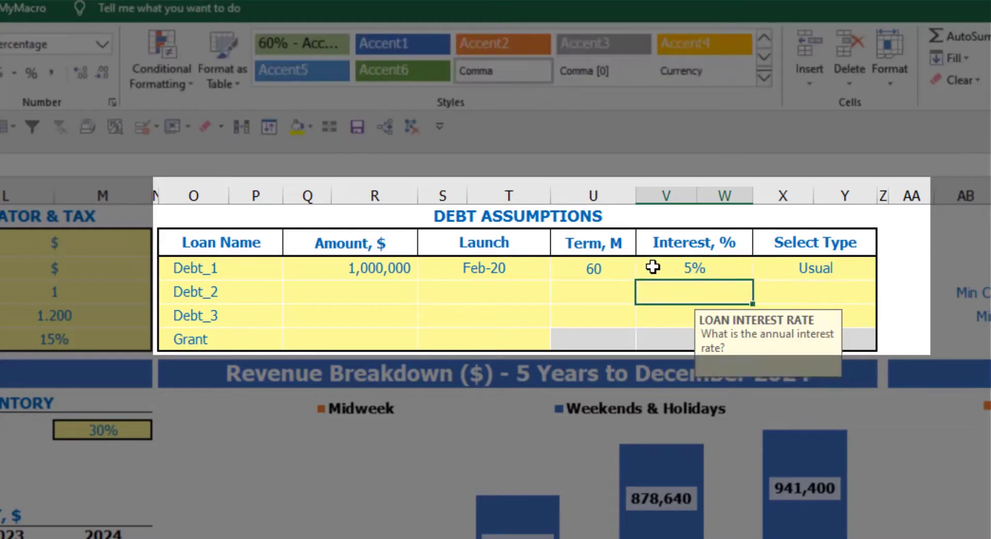
# Step: Enter a grant of $500,000 launching in Mar-20 in the debt assumptions
pyautogui.click(365, 344)
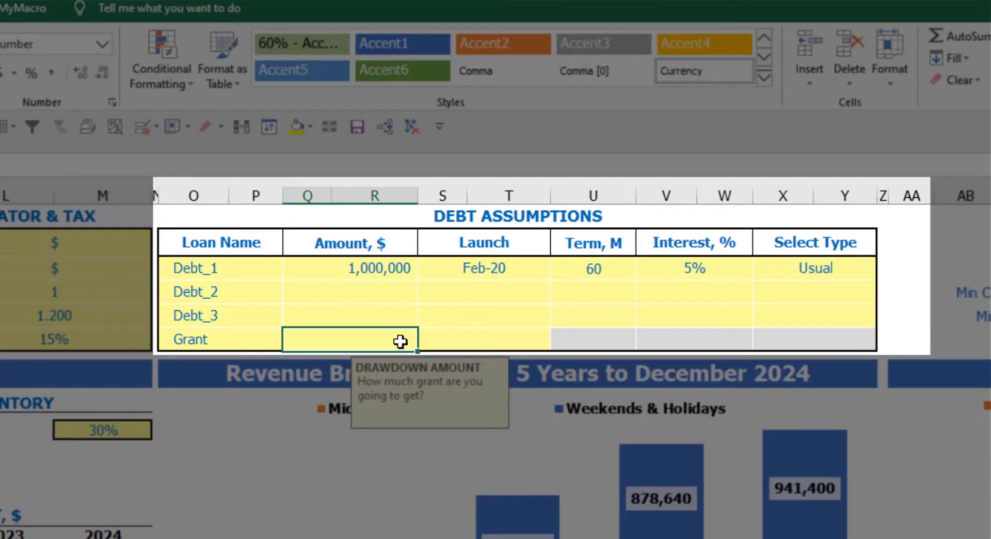
pyautogui.write('500000')
pyautogui.press('Return')
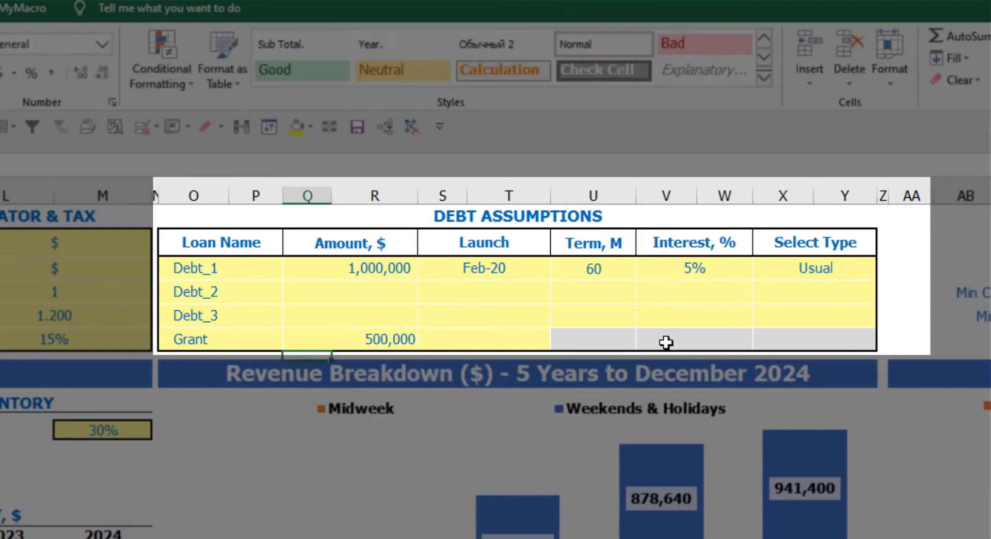
pyautogui.click(508, 342)
pyautogui.click(559, 342)
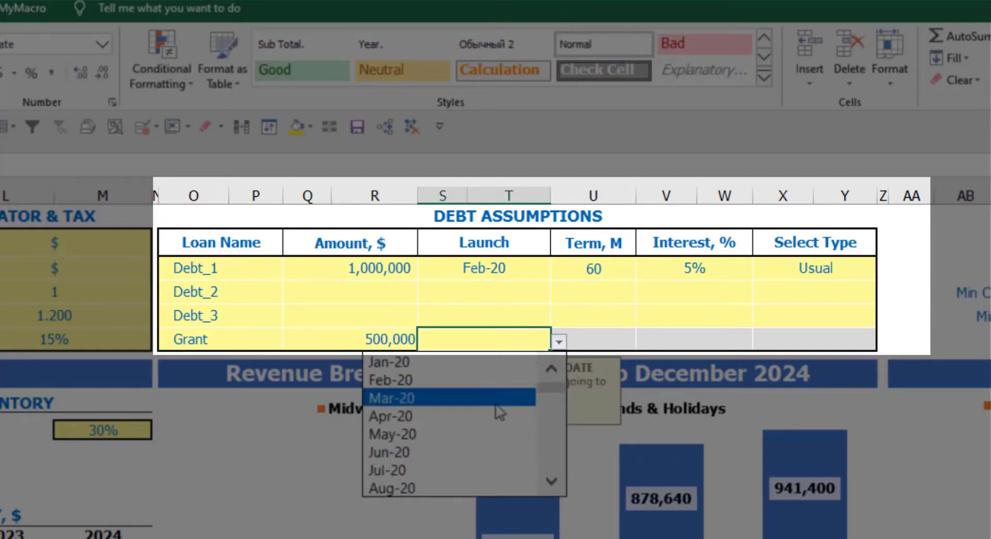
pyautogui.click(499, 398)
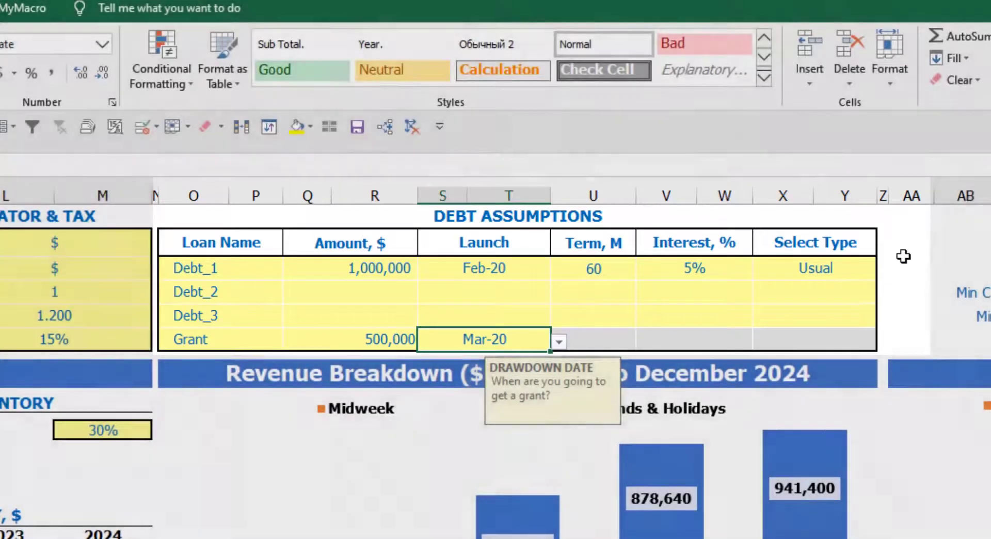
pyautogui.click(903, 256)
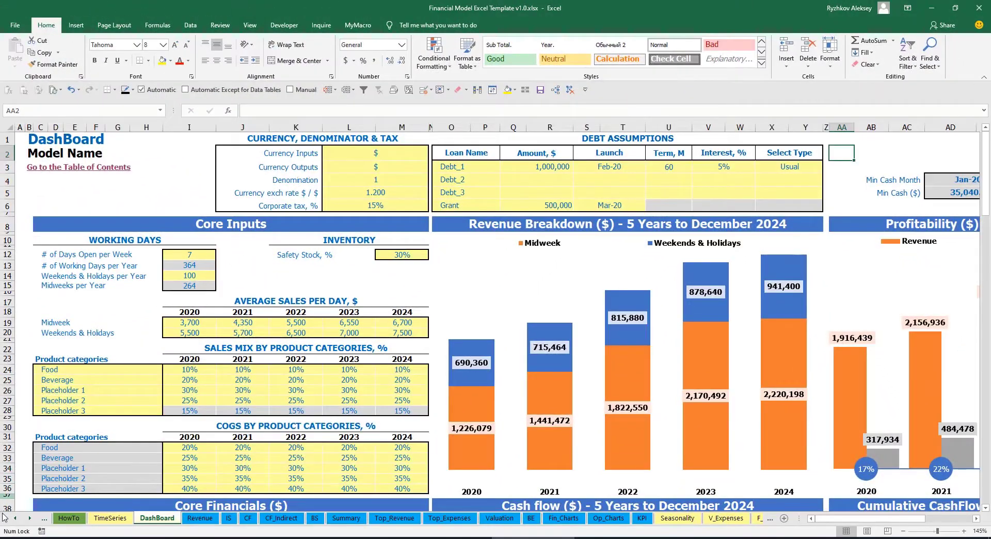
# Step: Examine the capital calculation sheet's balances, repayments and interest expense for Debt_1 to Debt_3 and the total debts
pyautogui.click(29, 519)
pyautogui.click(30, 518)
pyautogui.click(29, 519)
pyautogui.click(30, 519)
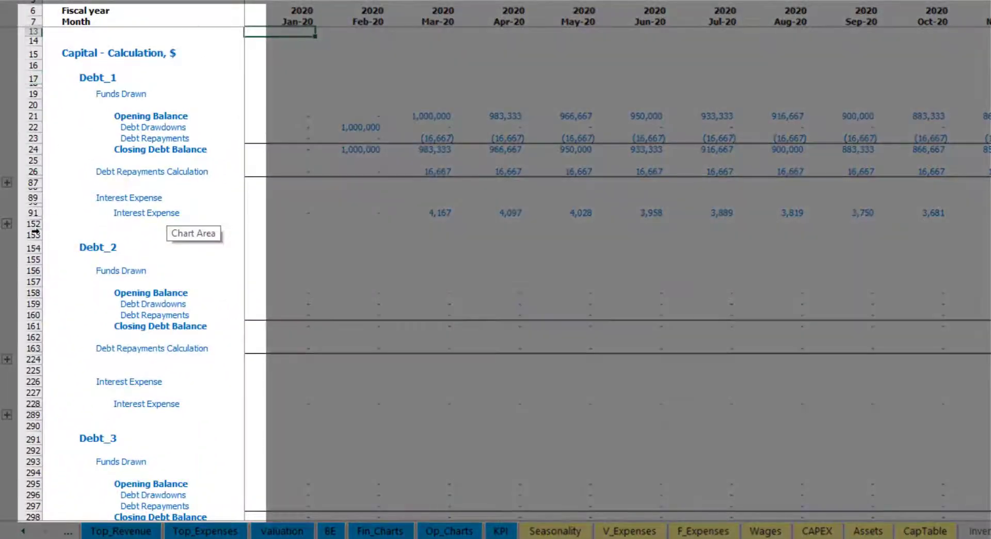
pyautogui.scroll(-5, 36, 238)
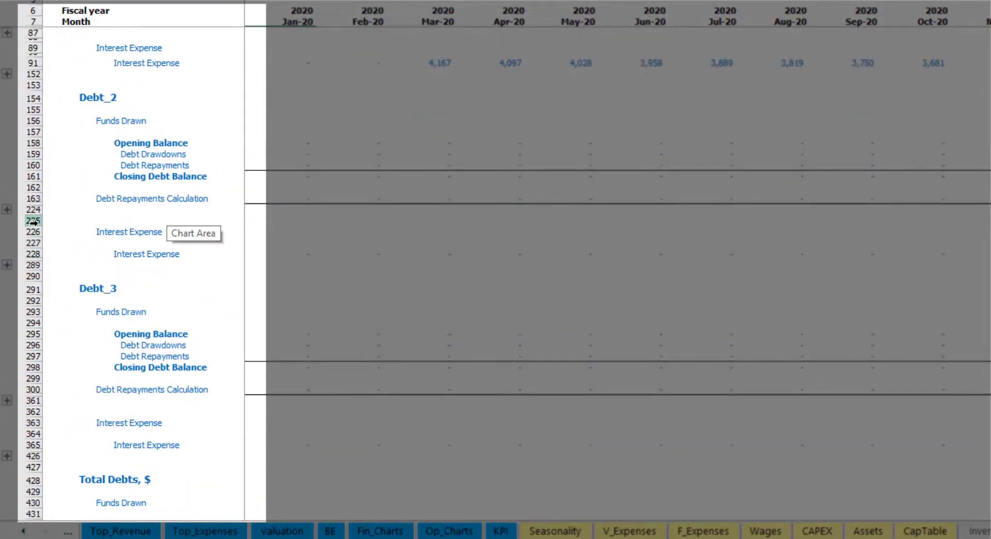
pyautogui.scroll(-5, 33, 240)
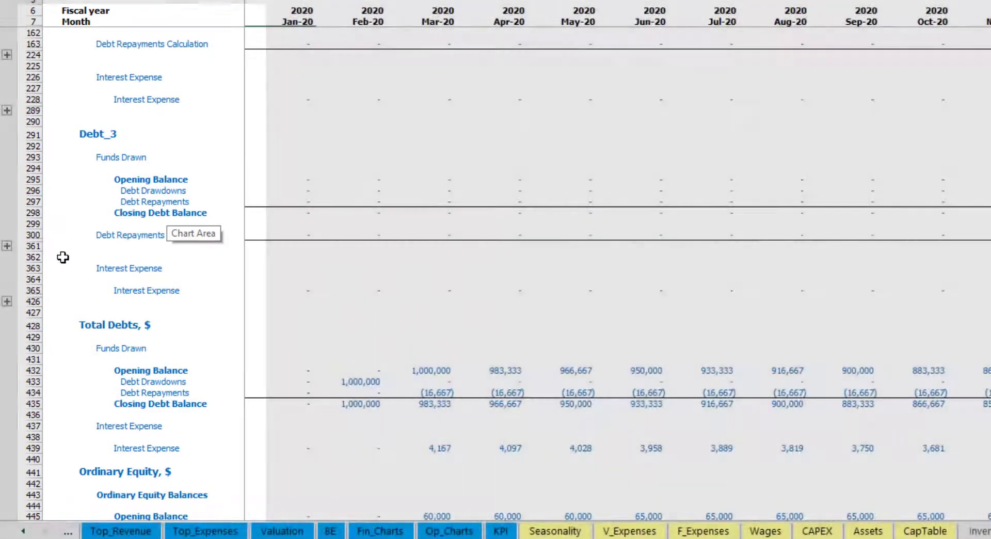
pyautogui.scroll(5, 62, 256)
pyautogui.scroll(4, 88, 253)
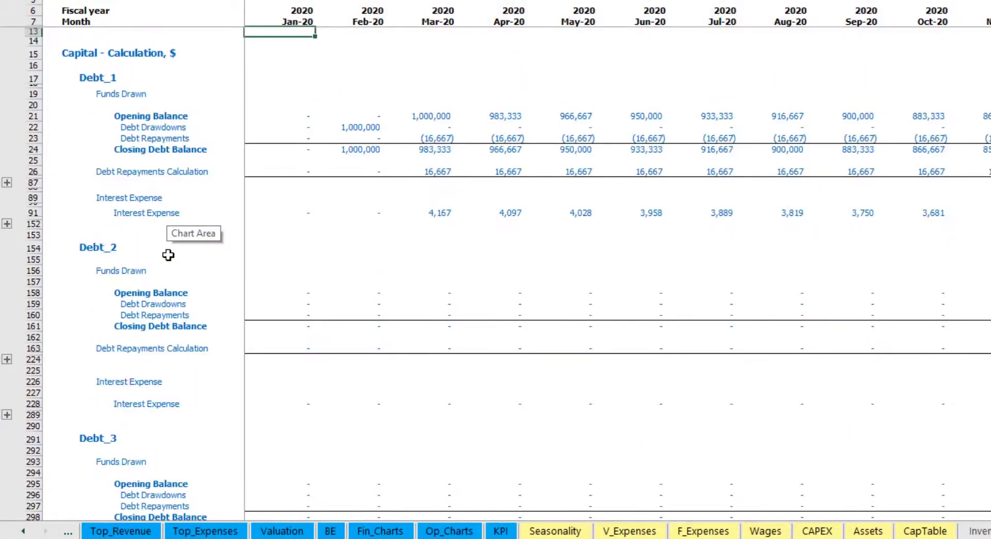
# Step: Check the loan's effect in the income statement's Interest Expense row
pyautogui.click(23, 530)
pyautogui.click(23, 531)
pyautogui.click(23, 531)
pyautogui.click(23, 531)
pyautogui.click(24, 531)
pyautogui.click(23, 531)
pyautogui.click(24, 531)
pyautogui.click(223, 532)
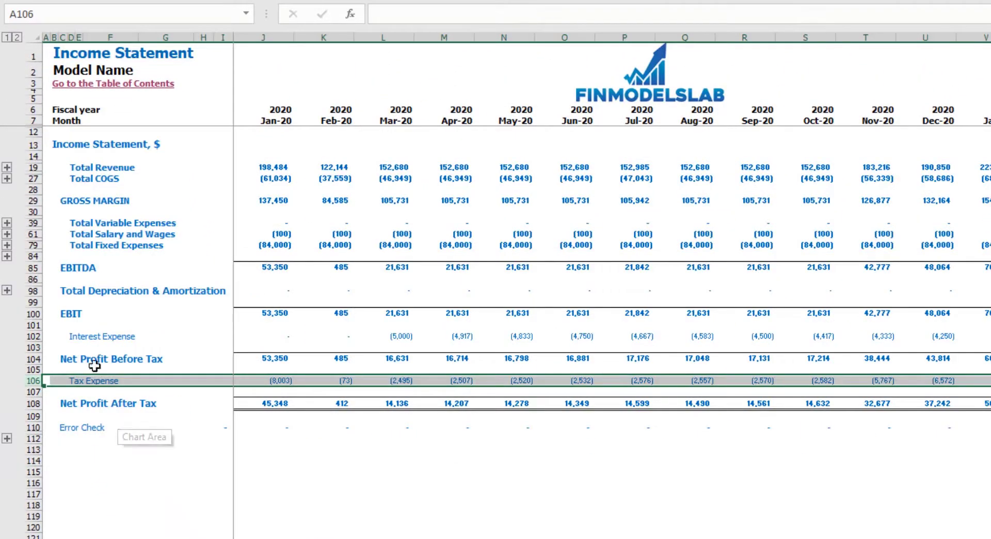
pyautogui.click(32, 336)
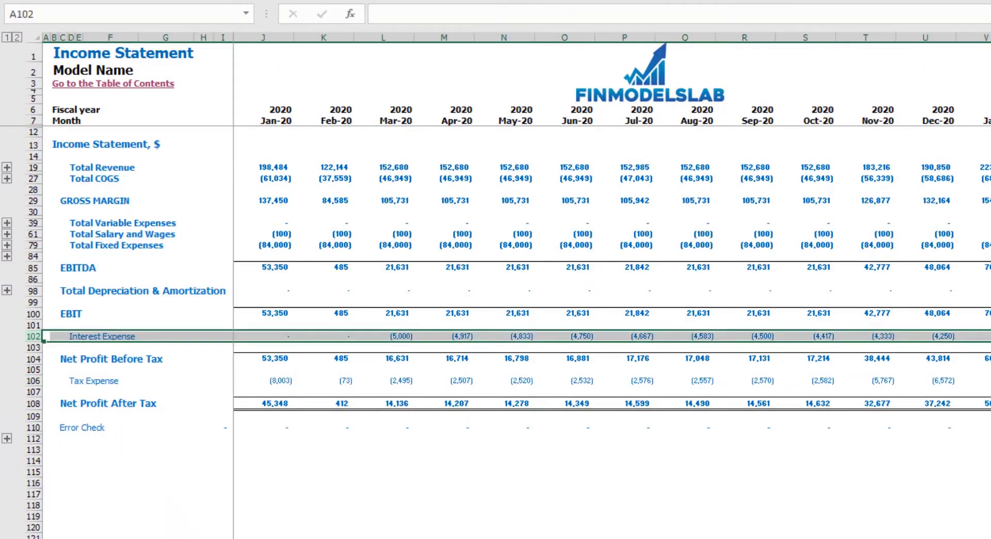
# Step: Trace the debt through the cash flow statement's Interest Paid, Debt Drawdowns and Debt Repayments rows and the balance sheet's Debt row
pyautogui.hotkey('ctrl', 'pagedown')
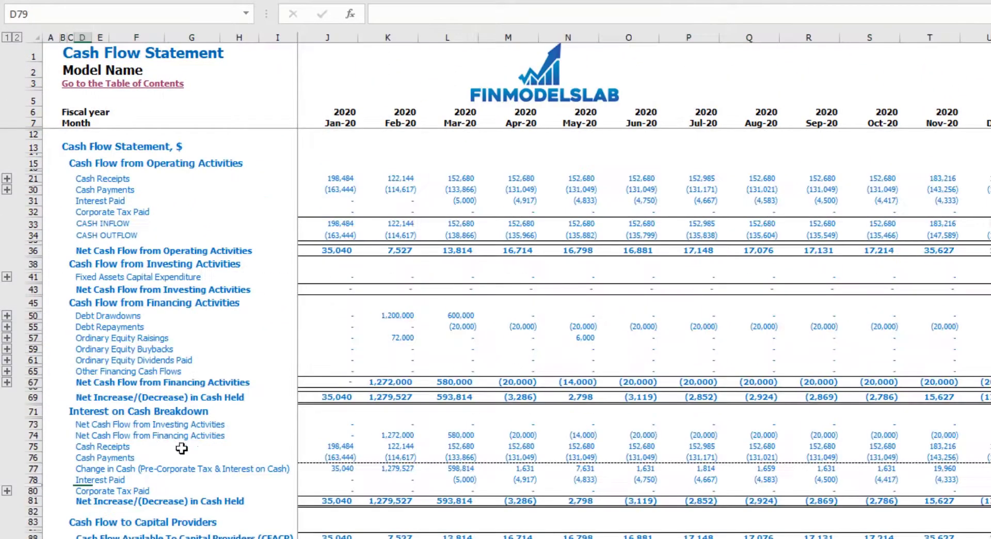
pyautogui.click(37, 203)
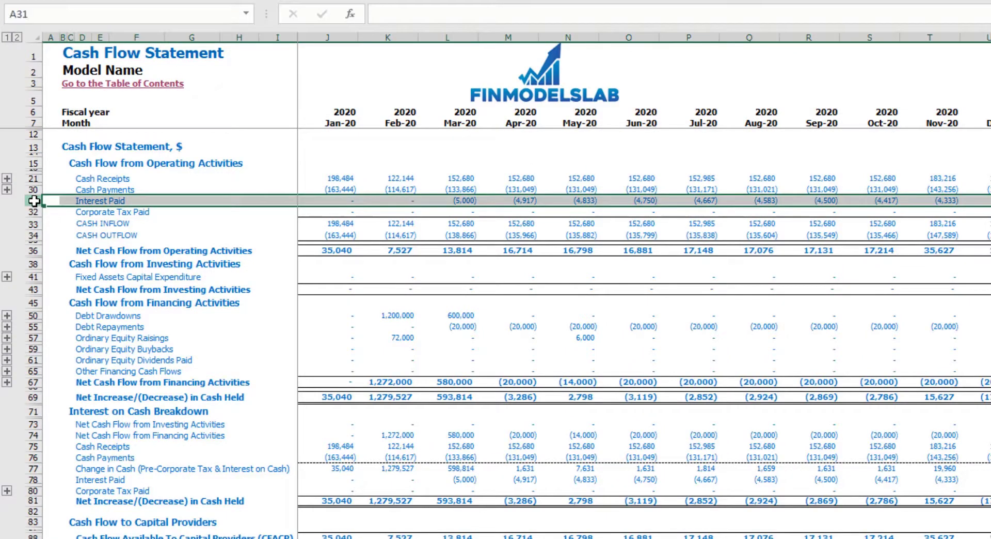
pyautogui.click(34, 316)
pyautogui.click(34, 327)
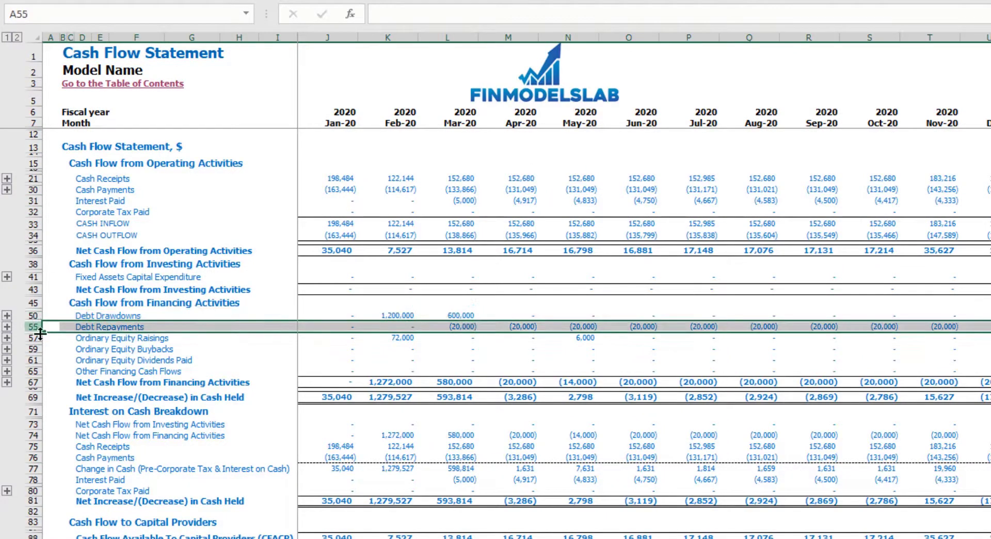
pyautogui.hotkey('ctrl', 'pagedown')
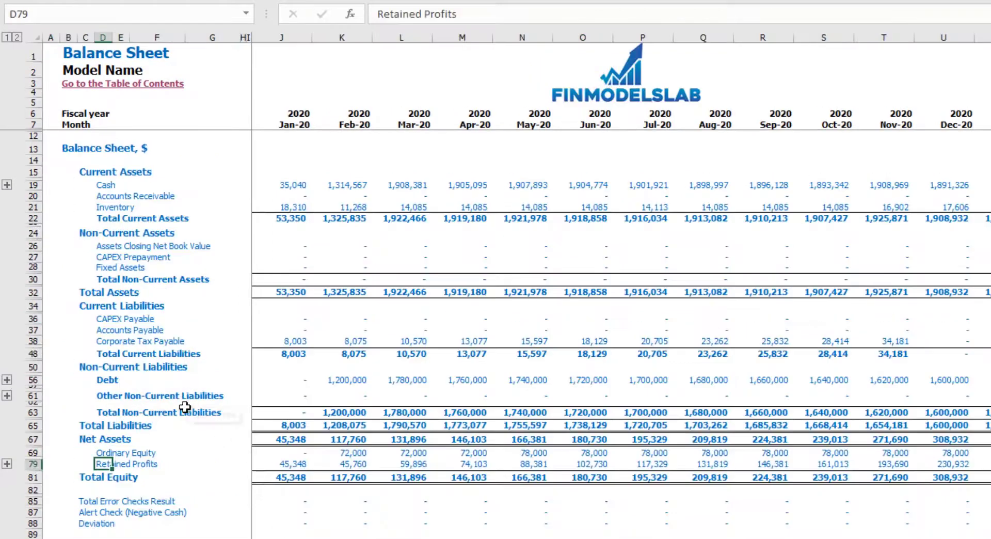
pyautogui.click(33, 380)
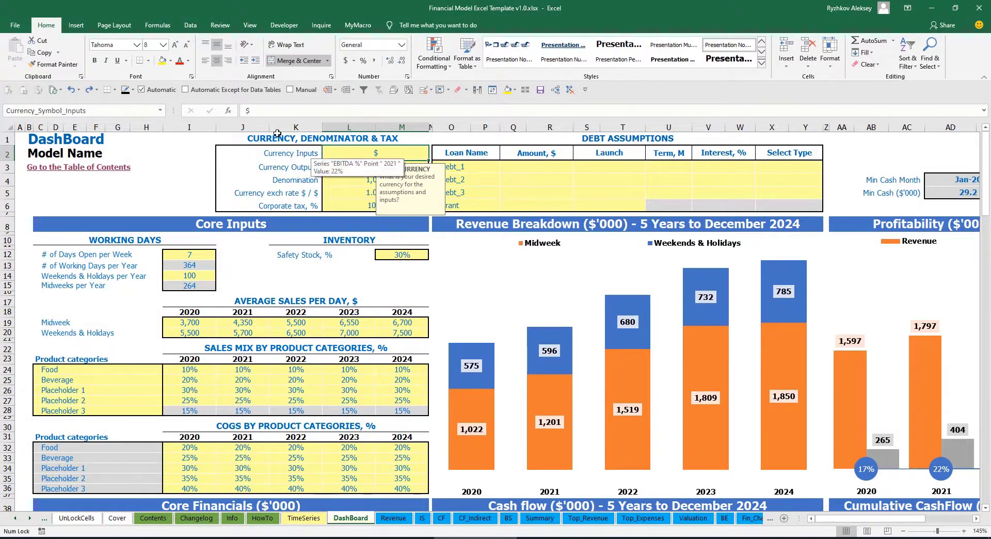
# Step: Review the input hints of the dashboard's Currency Inputs and Currency Outputs cells
pyautogui.click(176, 158)
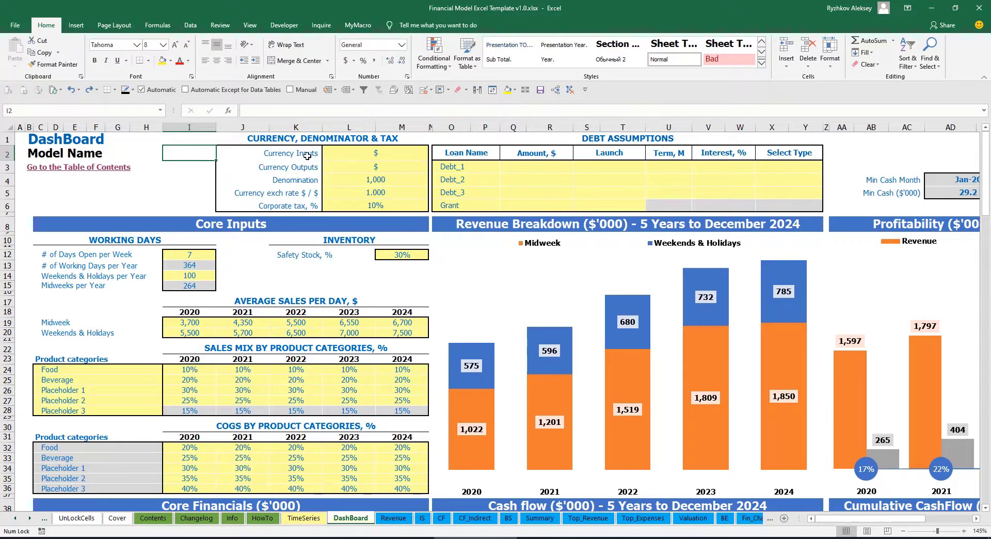
pyautogui.click(360, 156)
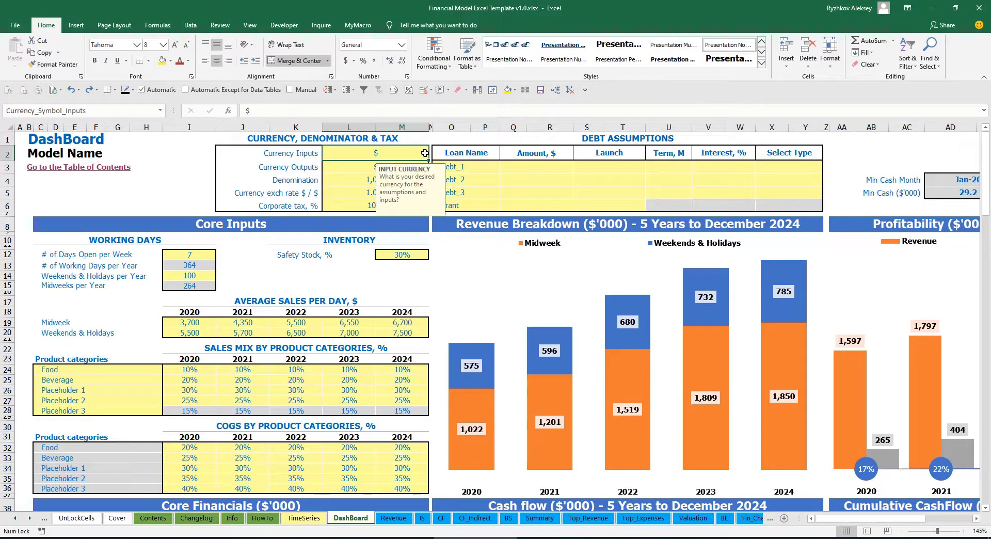
pyautogui.click(341, 169)
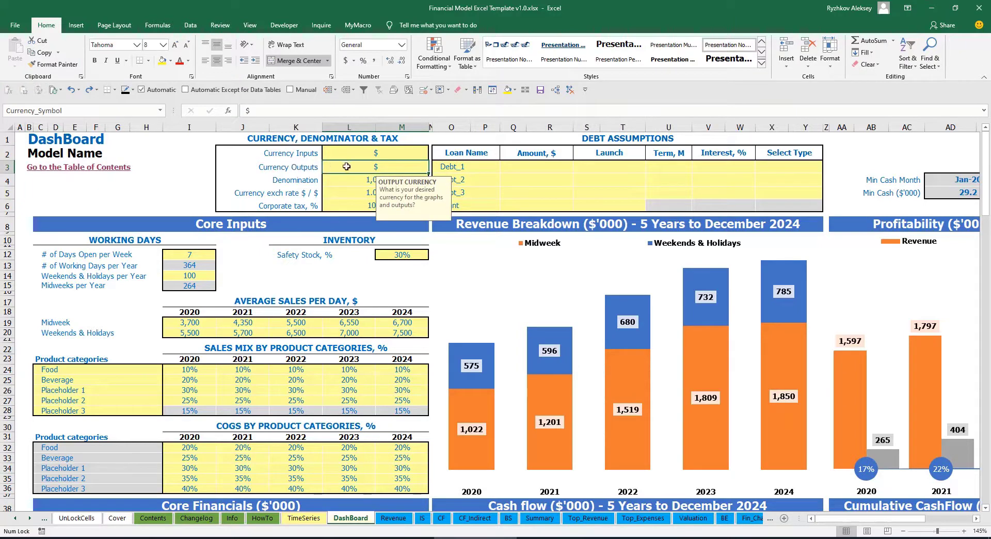
pyautogui.click(353, 155)
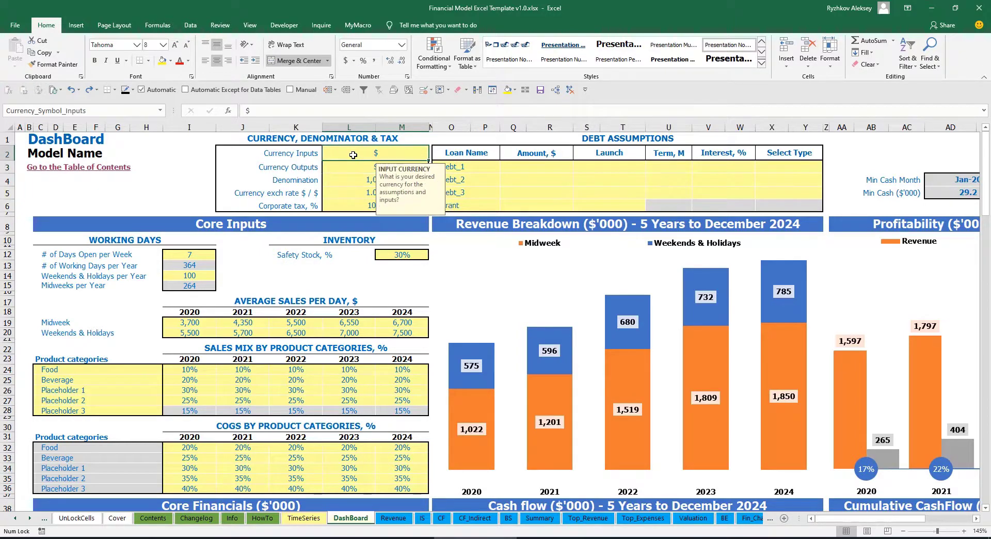
pyautogui.click(352, 167)
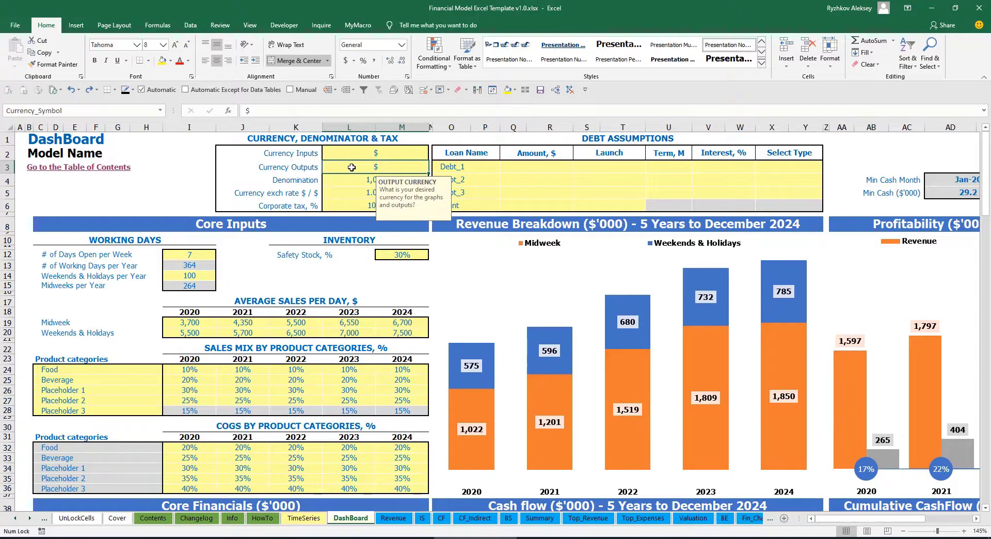
# Step: Set the dashboard's input currency to USD and its output currency to EUR
pyautogui.click(365, 154)
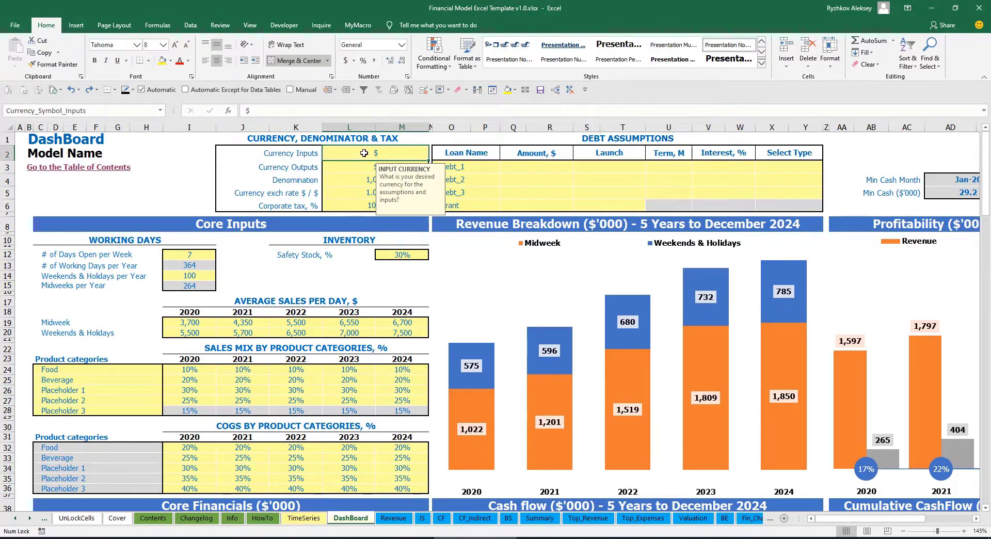
pyautogui.write('USD')
pyautogui.press('Return')
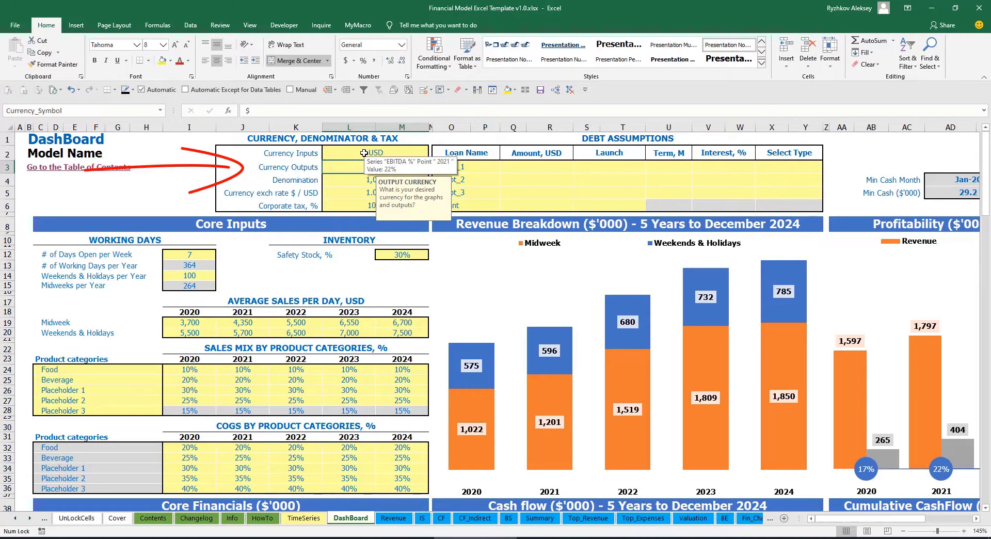
pyautogui.write('EUR')
pyautogui.press('Return')
pyautogui.press('Return')
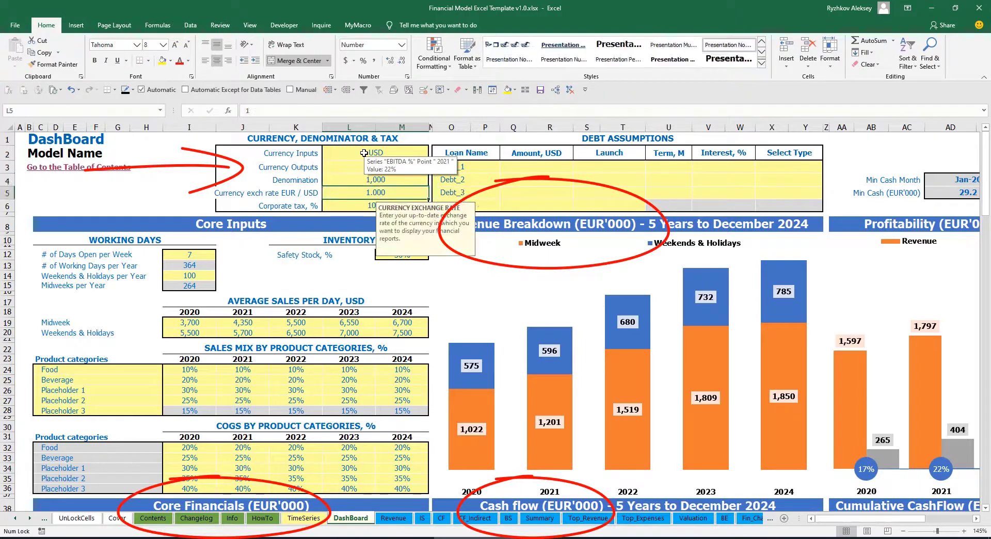
# Step: Set the dashboard's EUR / USD currency exchange rate to 1.2
pyautogui.click(197, 172)
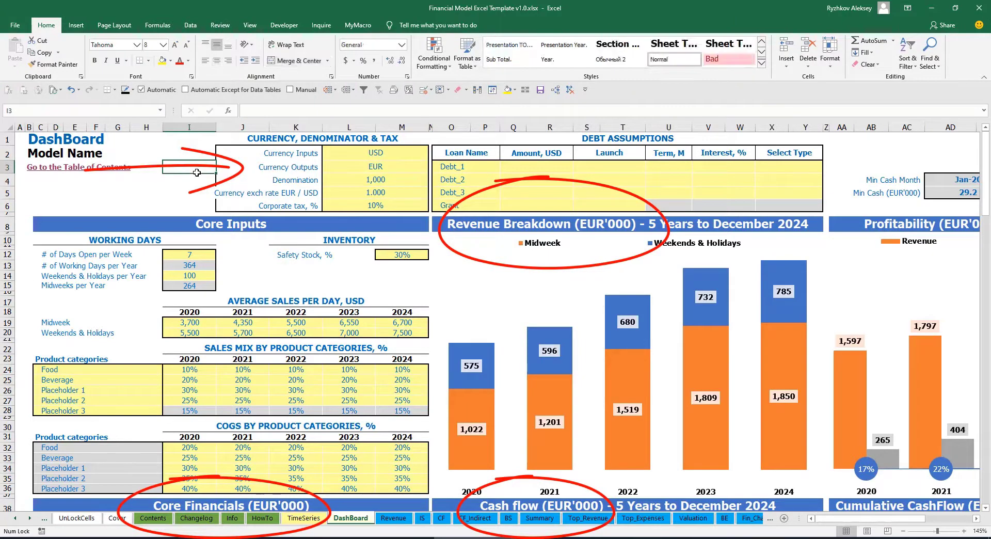
pyautogui.click(362, 192)
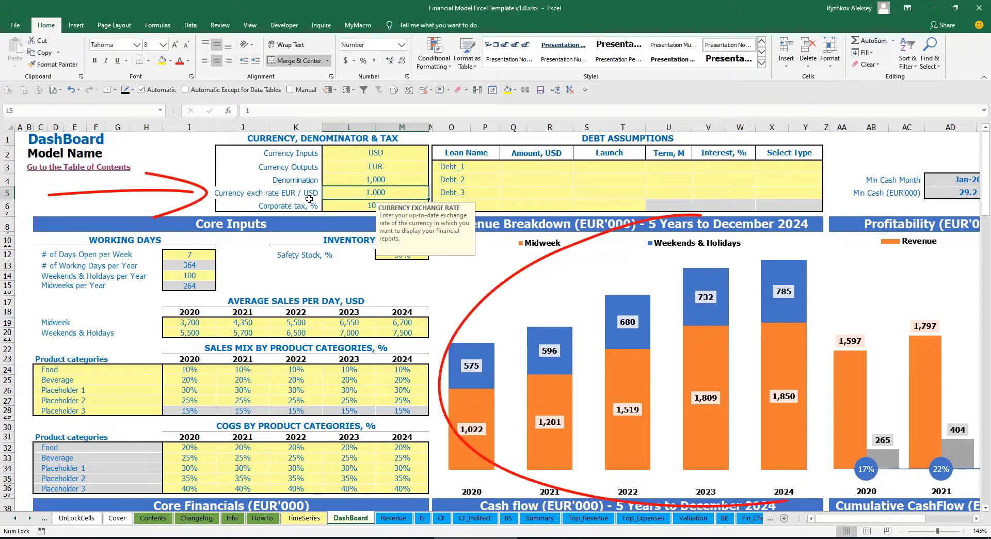
pyautogui.write('1.2')
pyautogui.press('Return')
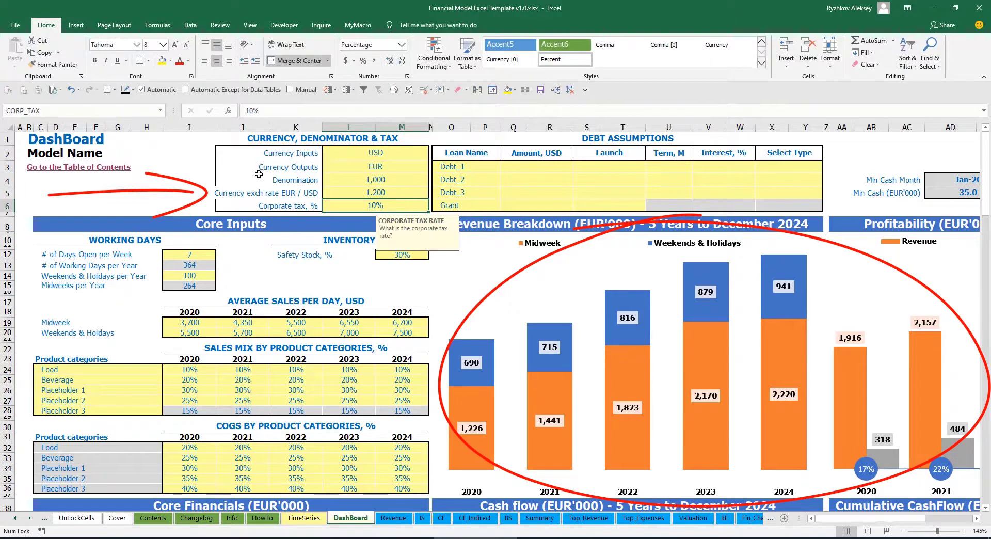
# Step: Review the dashboard's input currency, output currency and exchange rate cells
pyautogui.press('Up')
pyautogui.press('Up')
pyautogui.press('Up')
pyautogui.press('Up')
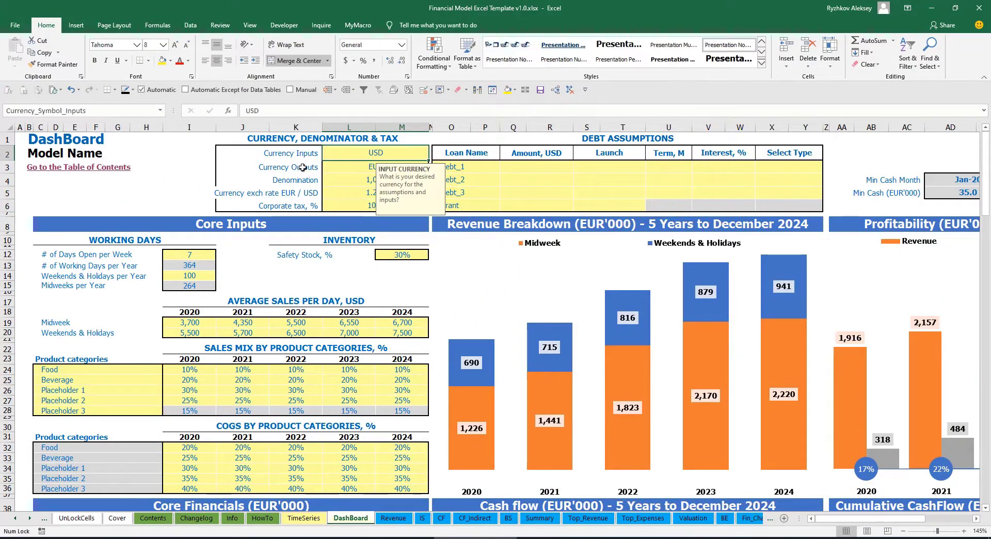
pyautogui.click(349, 167)
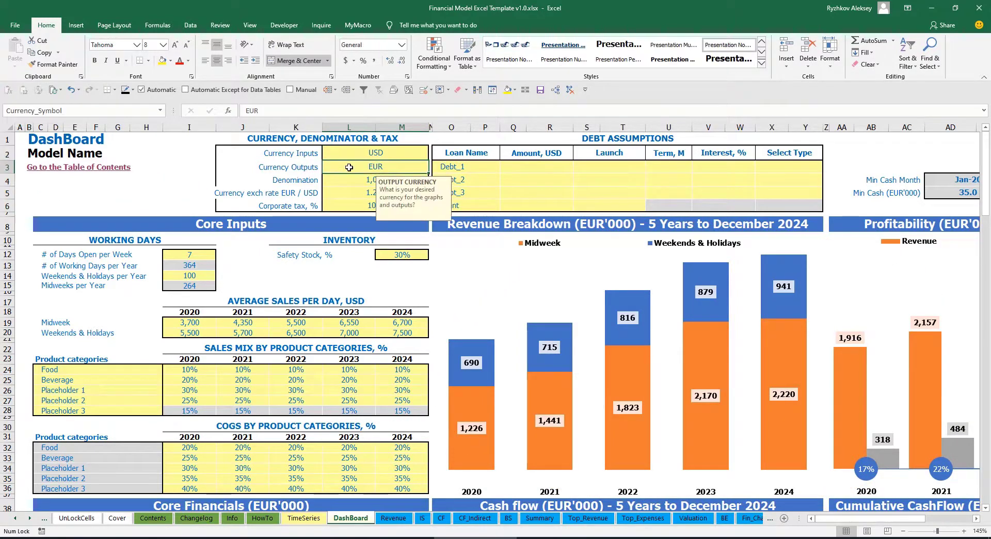
pyautogui.click(337, 193)
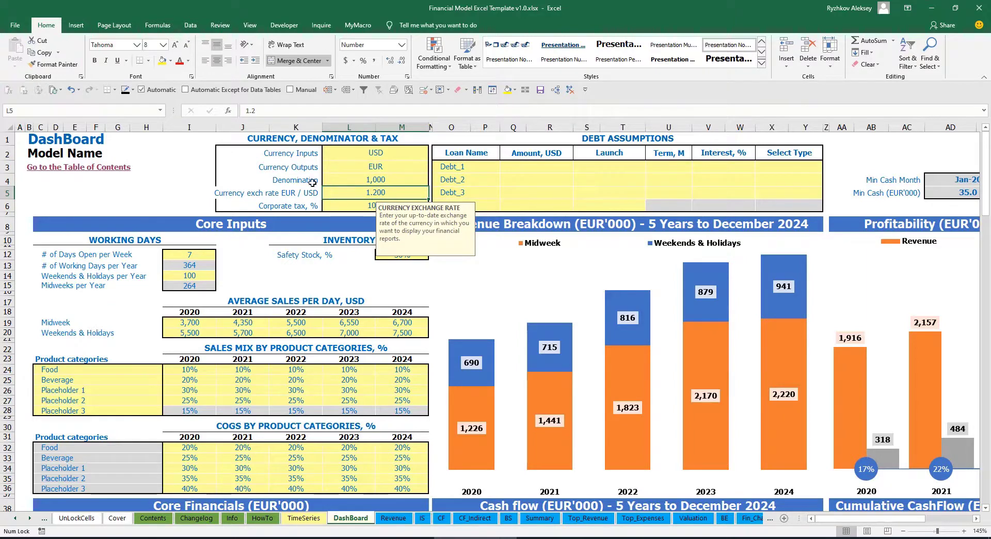
# Step: Examine the dashboard's Denomination cell and how it is reflected in the Summary sheet's annual and monthly income statement headings
pyautogui.click(353, 175)
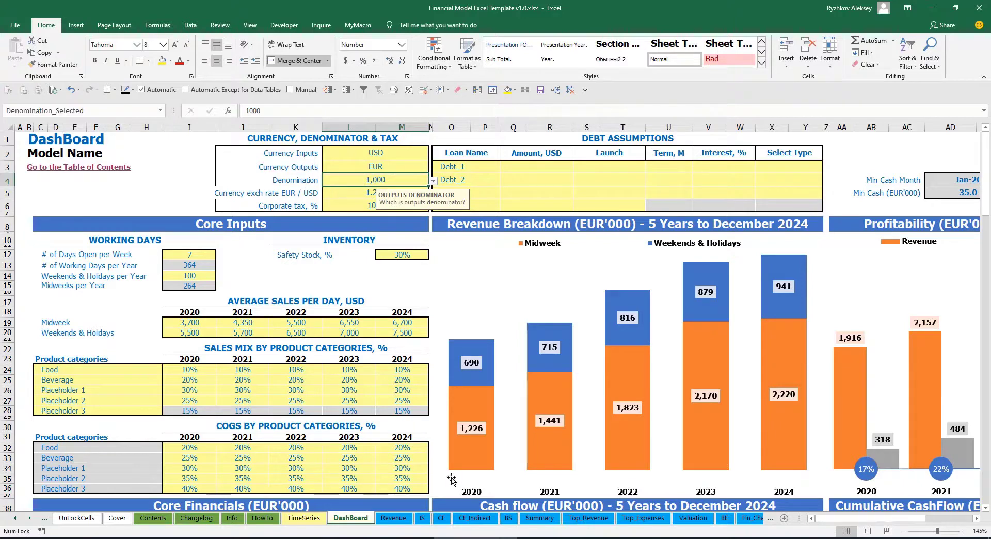
pyautogui.click(540, 518)
pyautogui.click(162, 176)
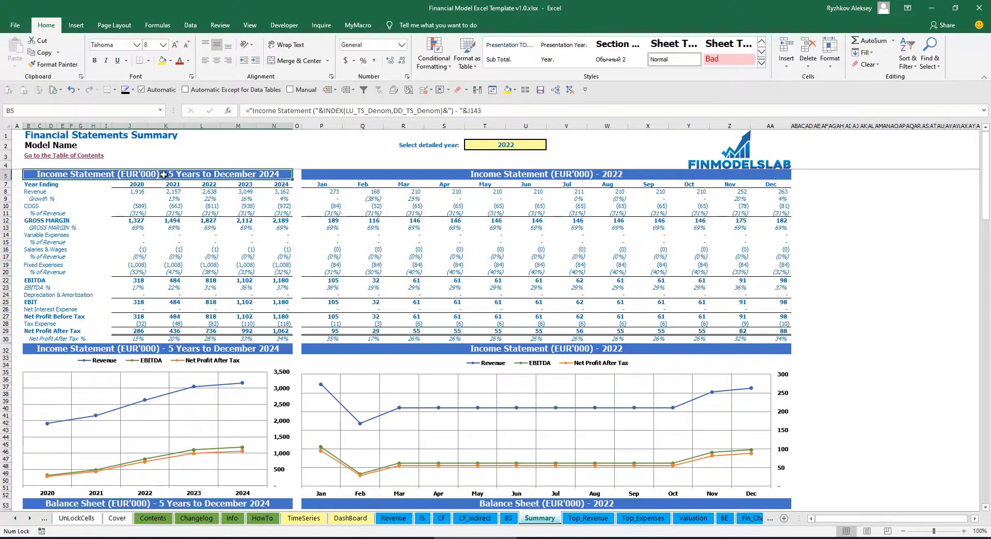
pyautogui.click(539, 172)
pyautogui.click(201, 177)
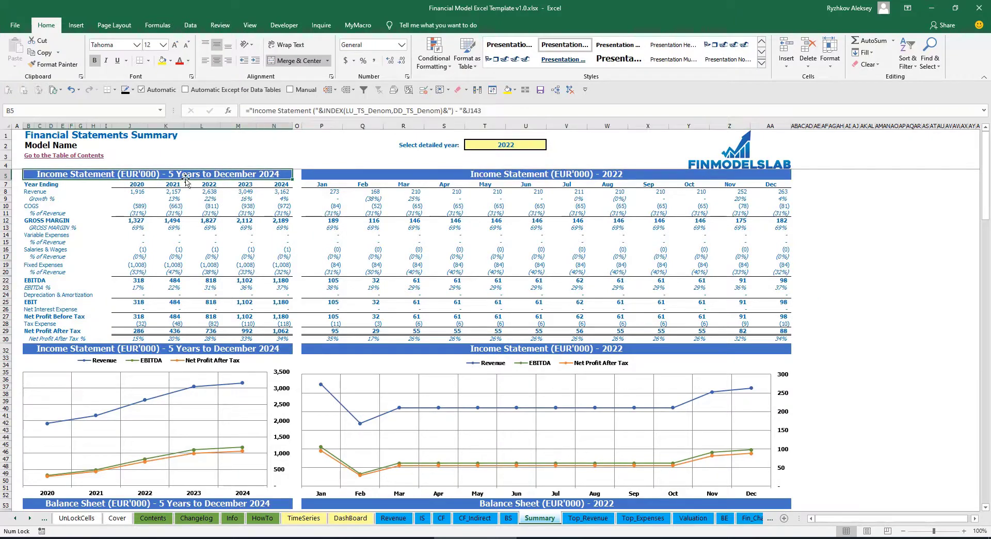
# Step: Set the dashboard's Denomination to 1,000,000 and check its effect on the Summary sheet's income statements
pyautogui.click(351, 518)
pyautogui.click(432, 180)
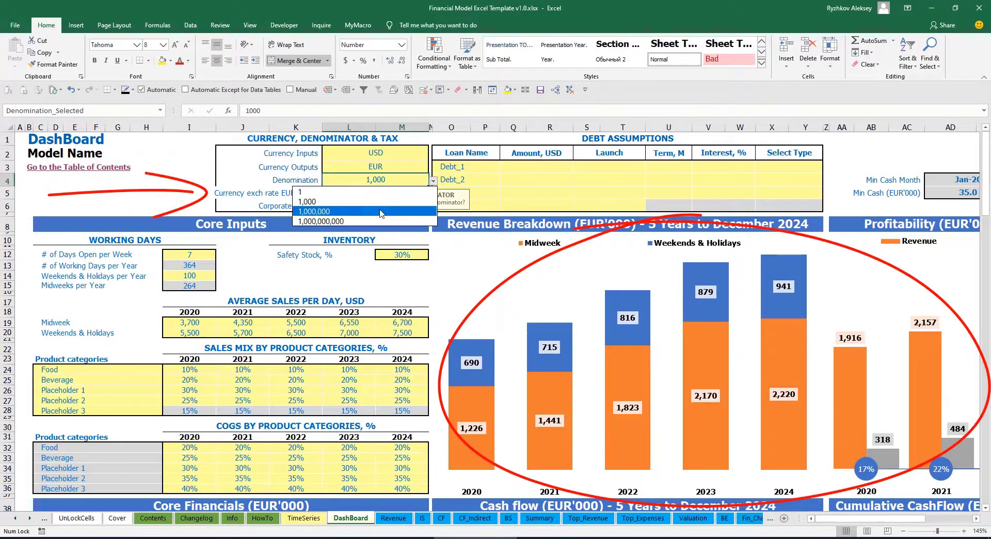
pyautogui.click(390, 211)
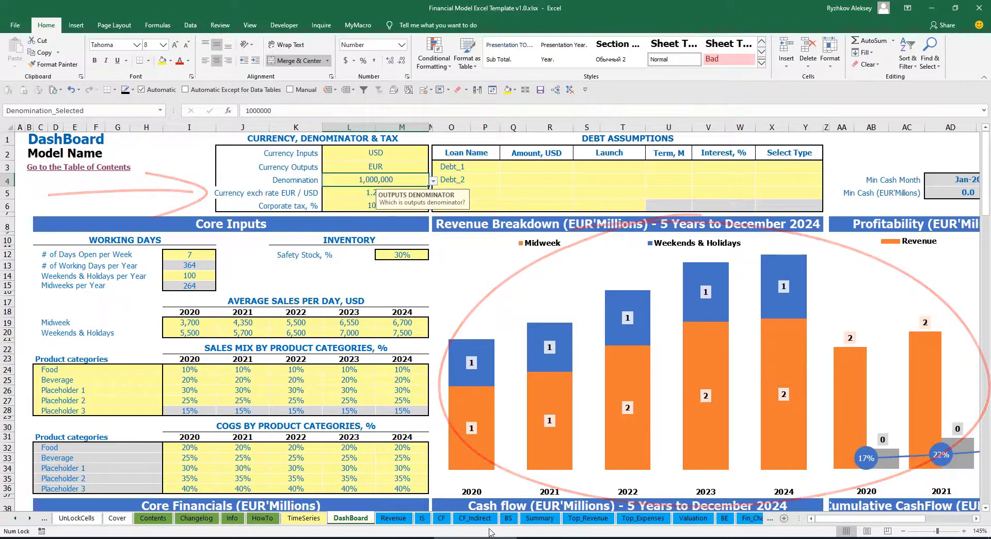
pyautogui.click(539, 518)
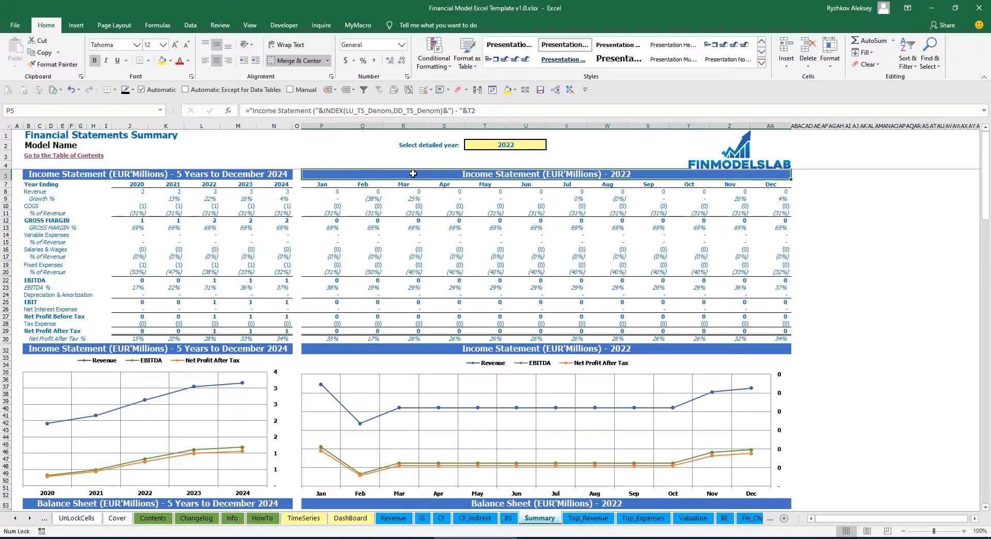
# Step: Set the dashboard's Denomination to 1 and check the Summary sheet's figures in full currency units
pyautogui.click(350, 518)
pyautogui.click(376, 179)
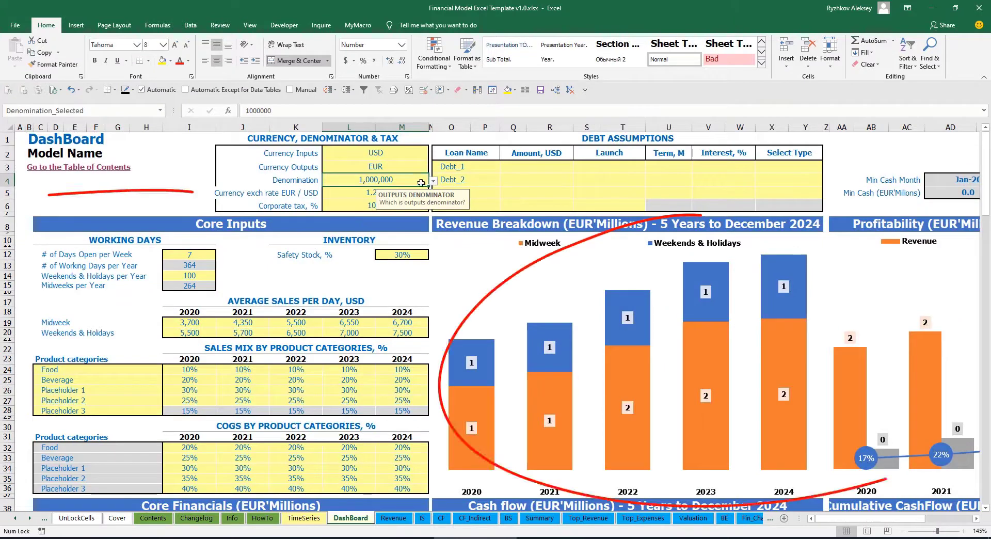
pyautogui.click(433, 181)
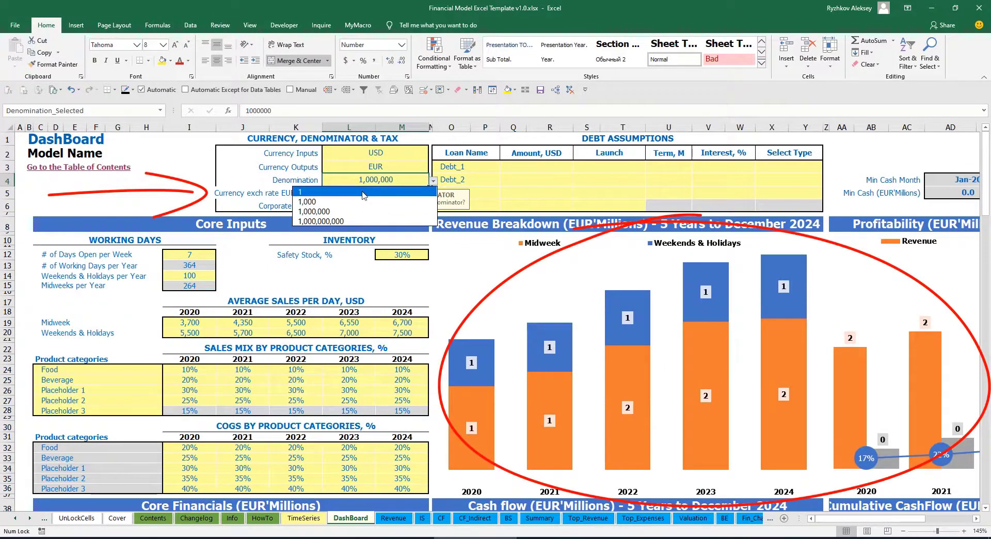
pyautogui.click(320, 192)
pyautogui.click(539, 517)
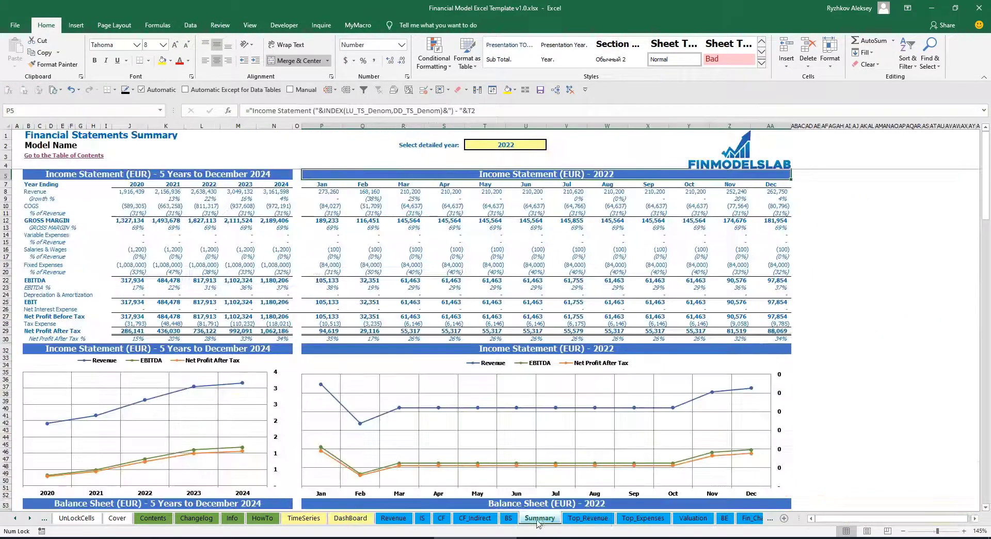
# Step: Set the dashboard's corporate tax to 15% and check the Tax Expense row of the income statement
pyautogui.click(344, 518)
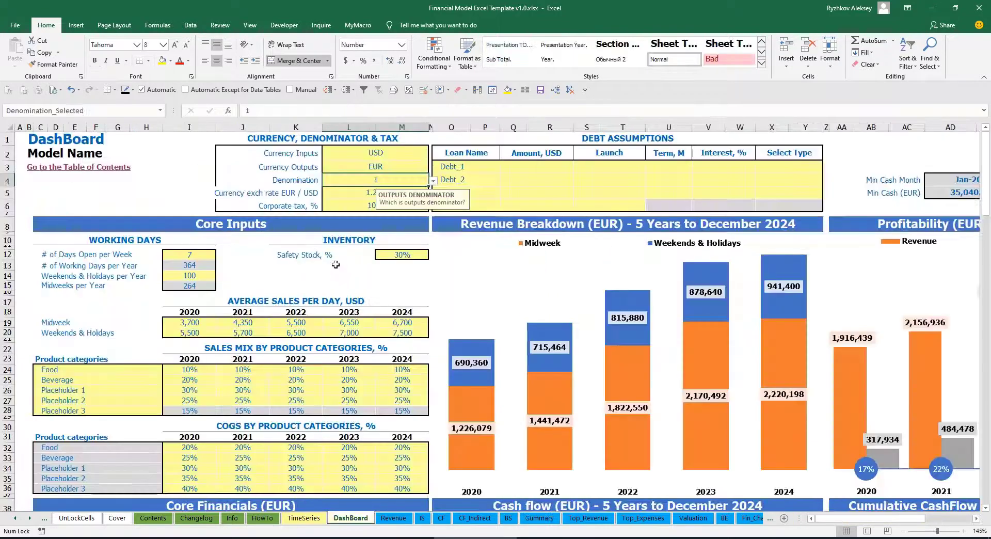
pyautogui.click(353, 201)
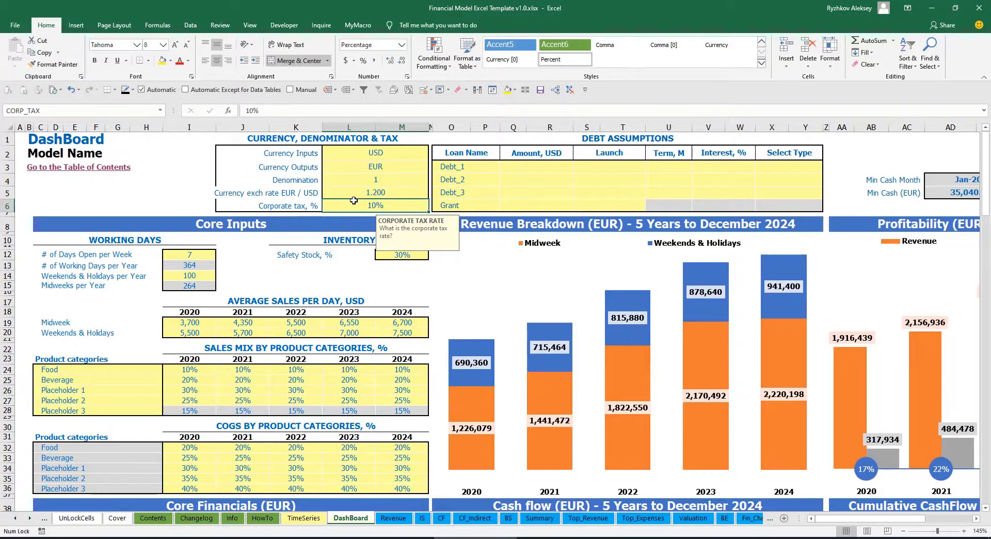
pyautogui.write('15')
pyautogui.press('Return')
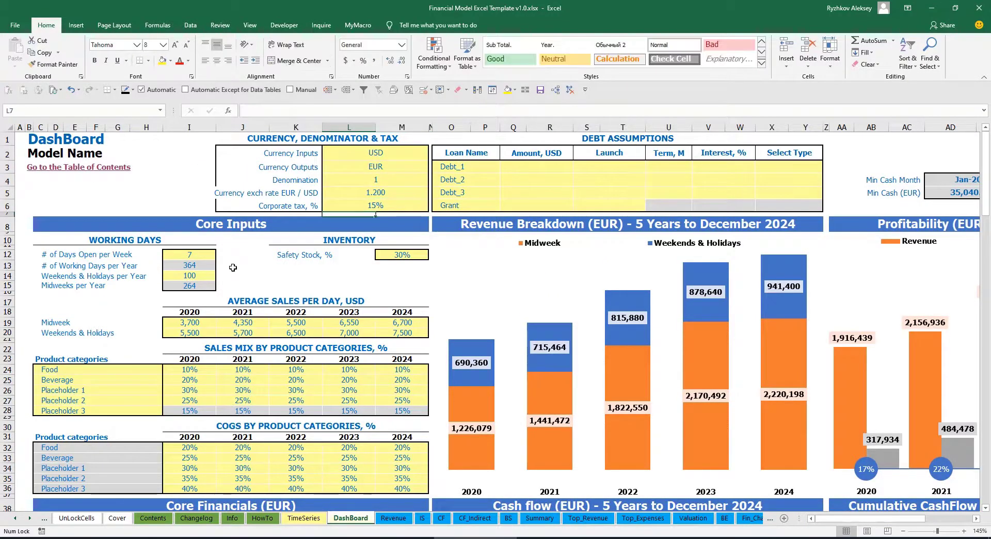
pyautogui.click(422, 518)
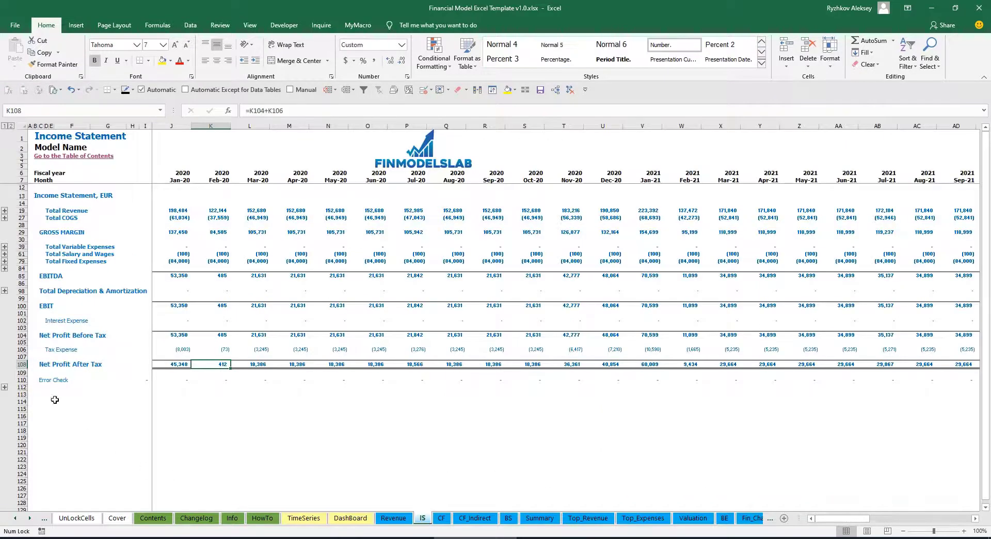
pyautogui.click(22, 349)
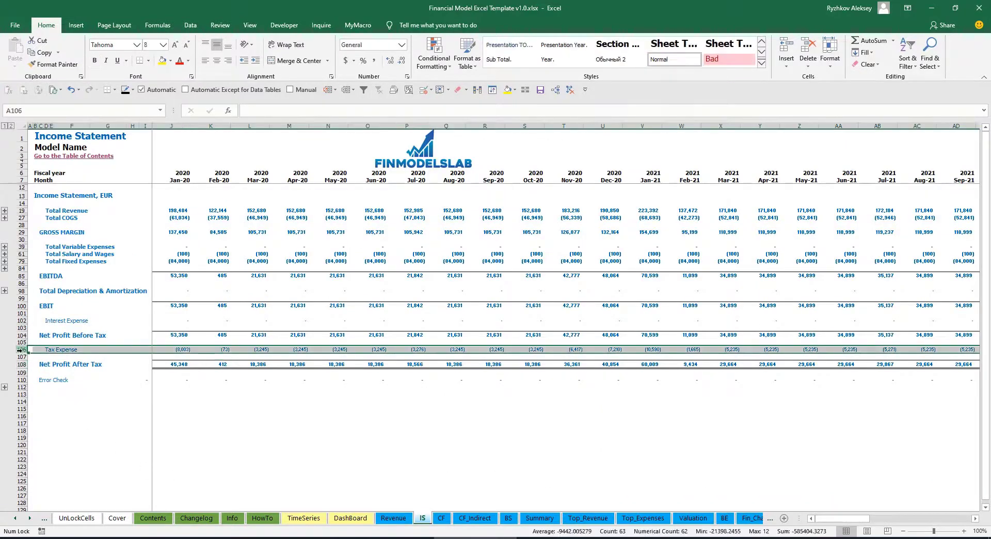